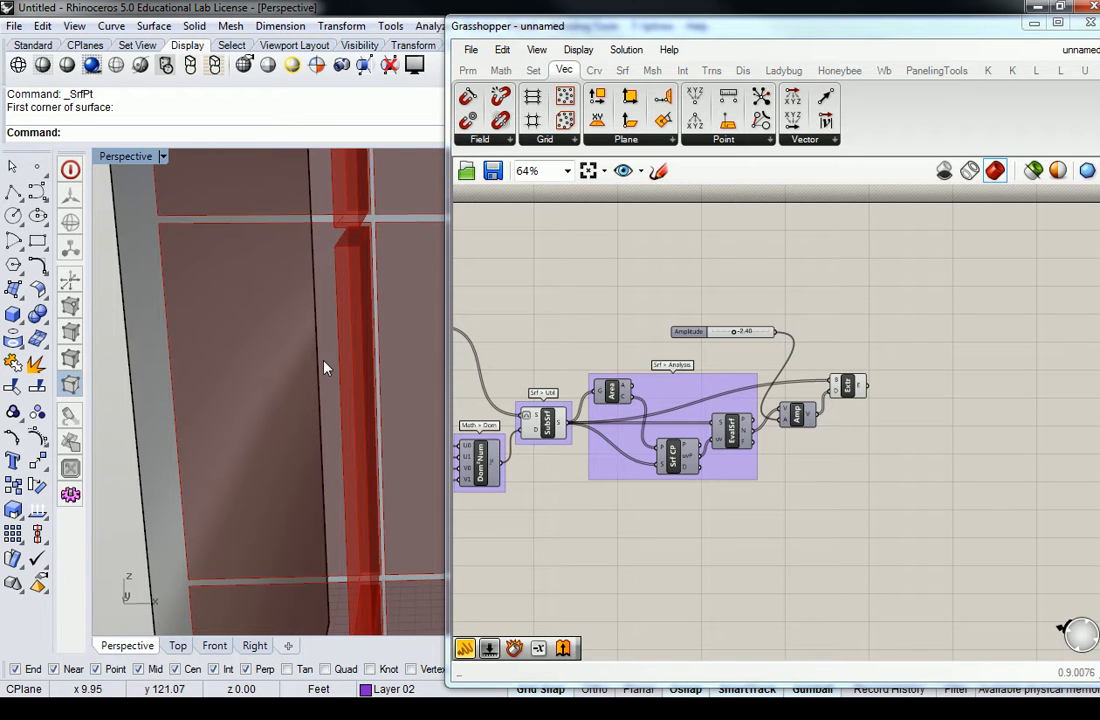
# Step: Select the Extr component to highlight the extruded vertical louvers in the model
pyautogui.moveTo(380, 442); pyautogui.dragTo(314, 381, button='right')
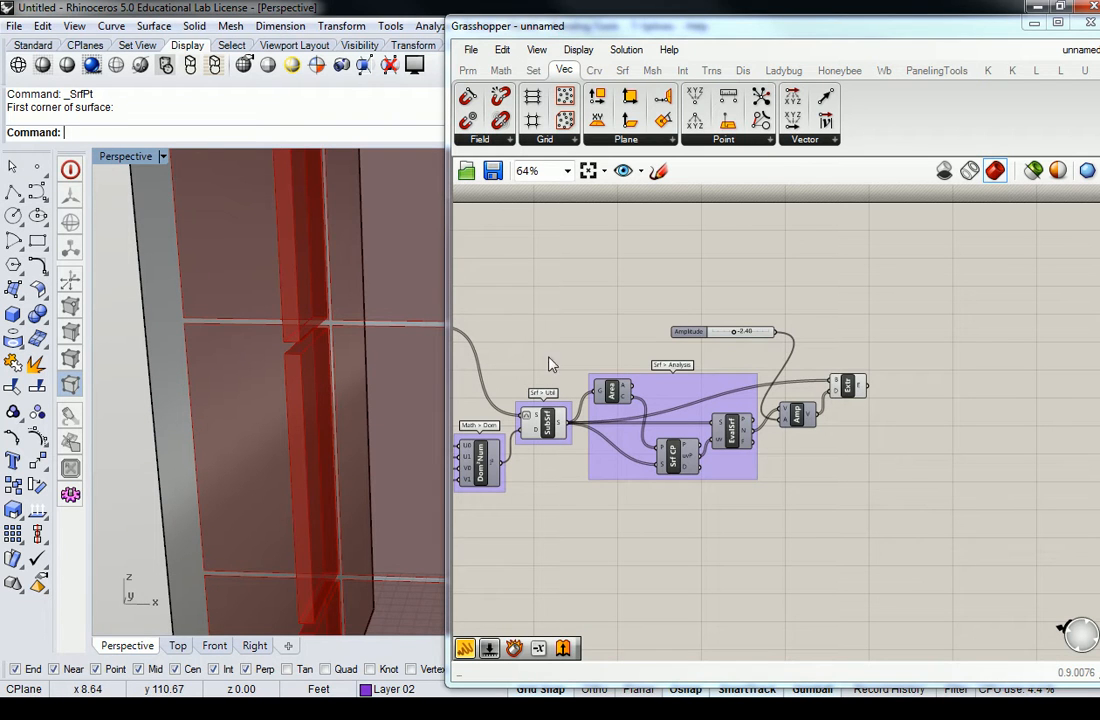
pyautogui.click(847, 387)
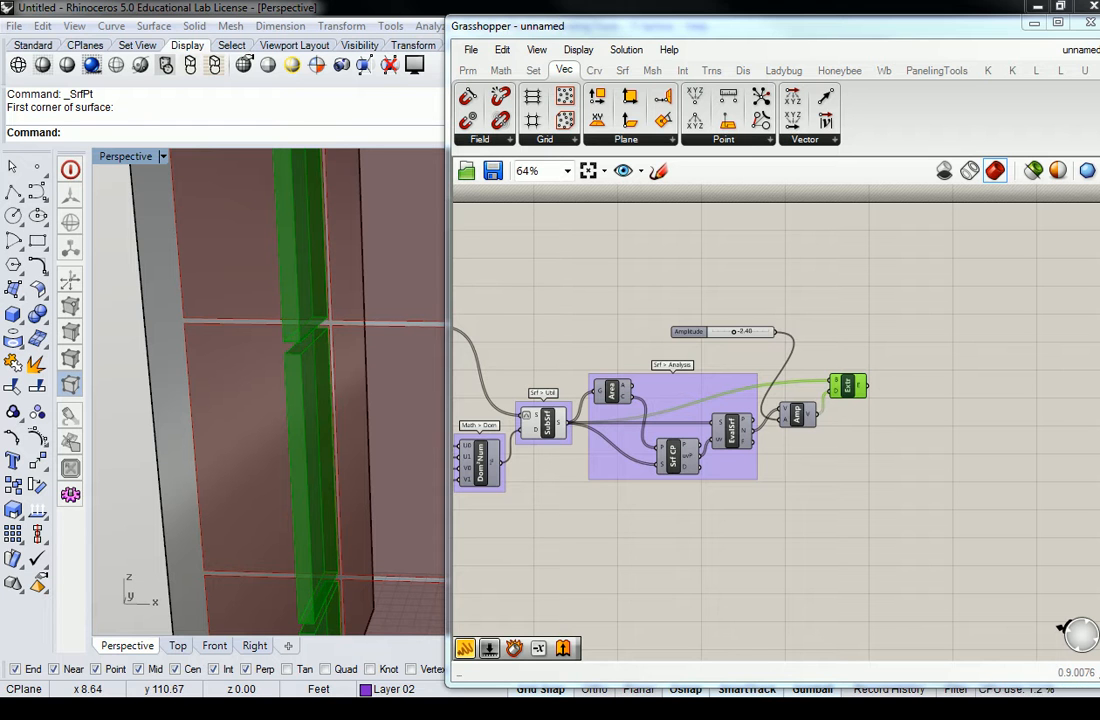
# Step: Switch to the browser and look through Google image results for horizontal louvers as shading references
pyautogui.moveTo(1099, 305); pyautogui.dragTo(385, 117)
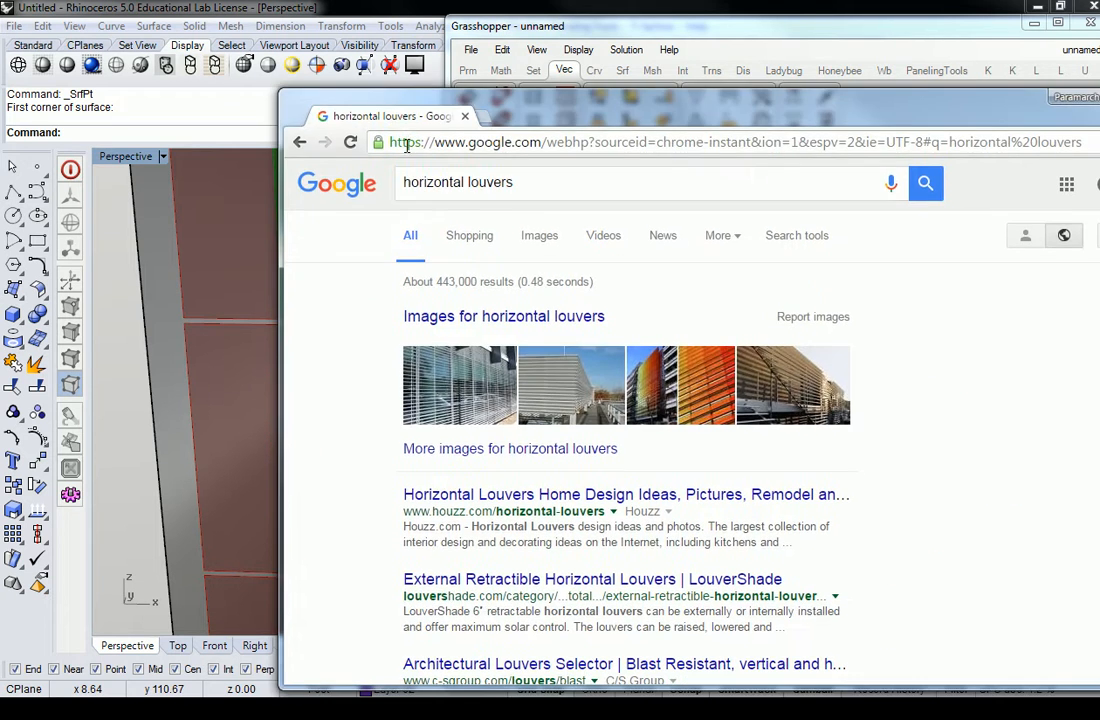
pyautogui.click(542, 236)
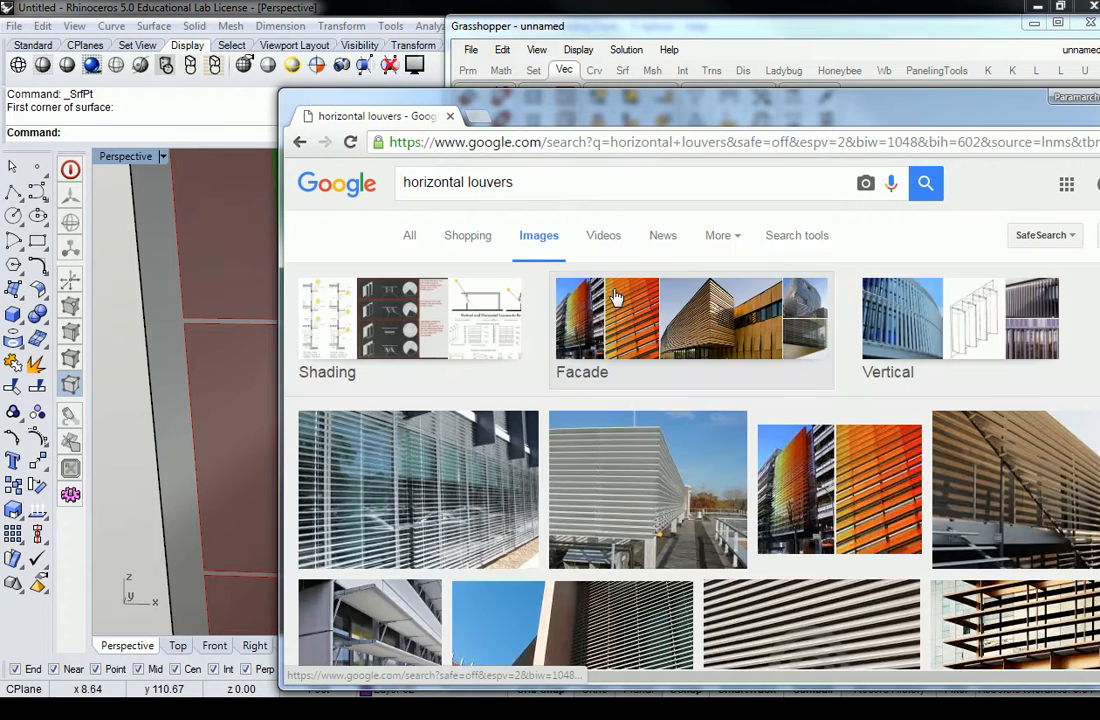
pyautogui.scroll(-2, 615, 315)
pyautogui.scroll(-2, 615, 315)
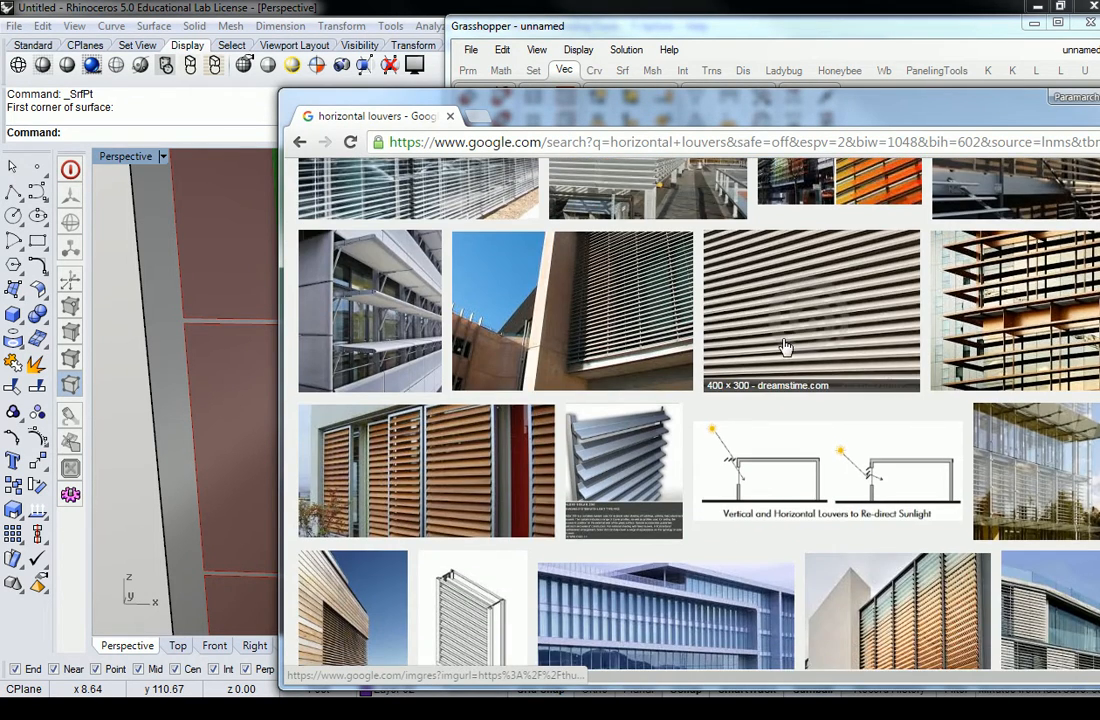
pyautogui.scroll(-1, 773, 355)
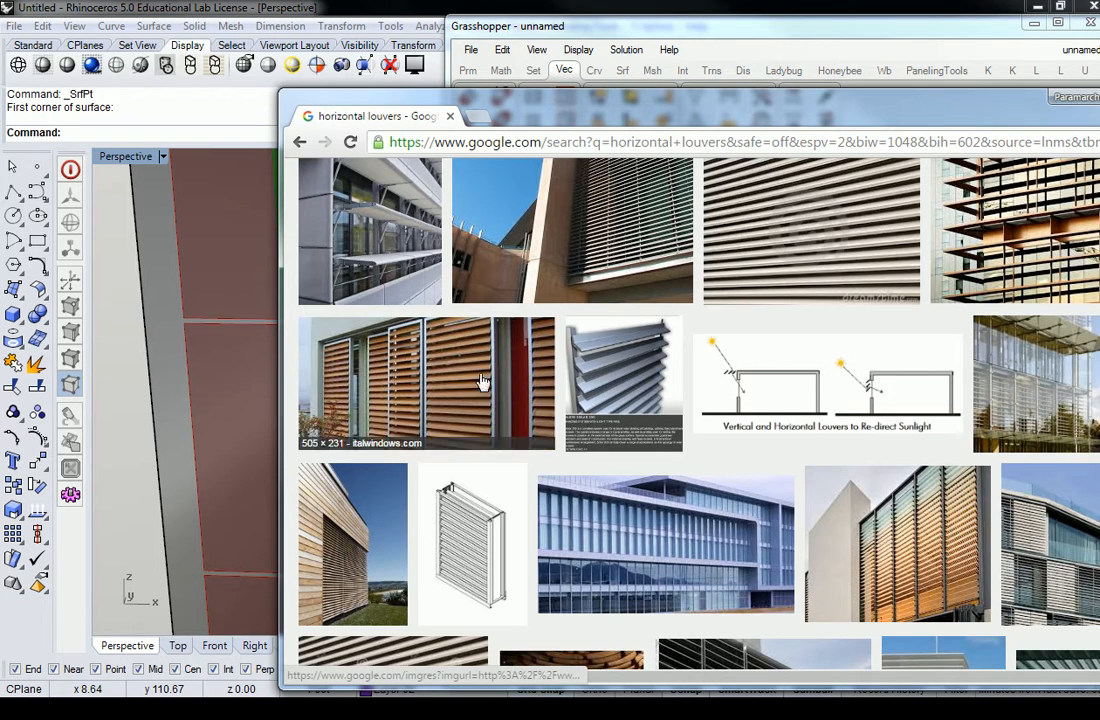
pyautogui.click(925, 524)
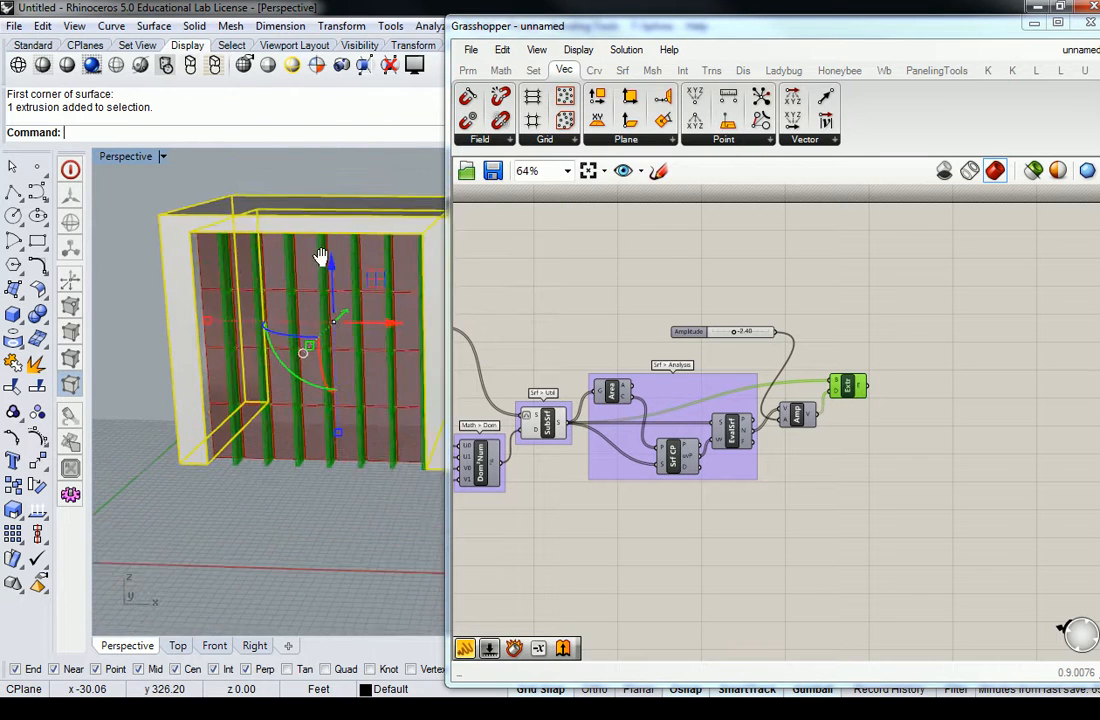
# Step: Examine the extruded vertical fins across the facade and the second Construct Domain² component that defines their strips
pyautogui.moveTo(320, 256); pyautogui.dragTo(172, 327, button='right')
pyautogui.click(172, 327)
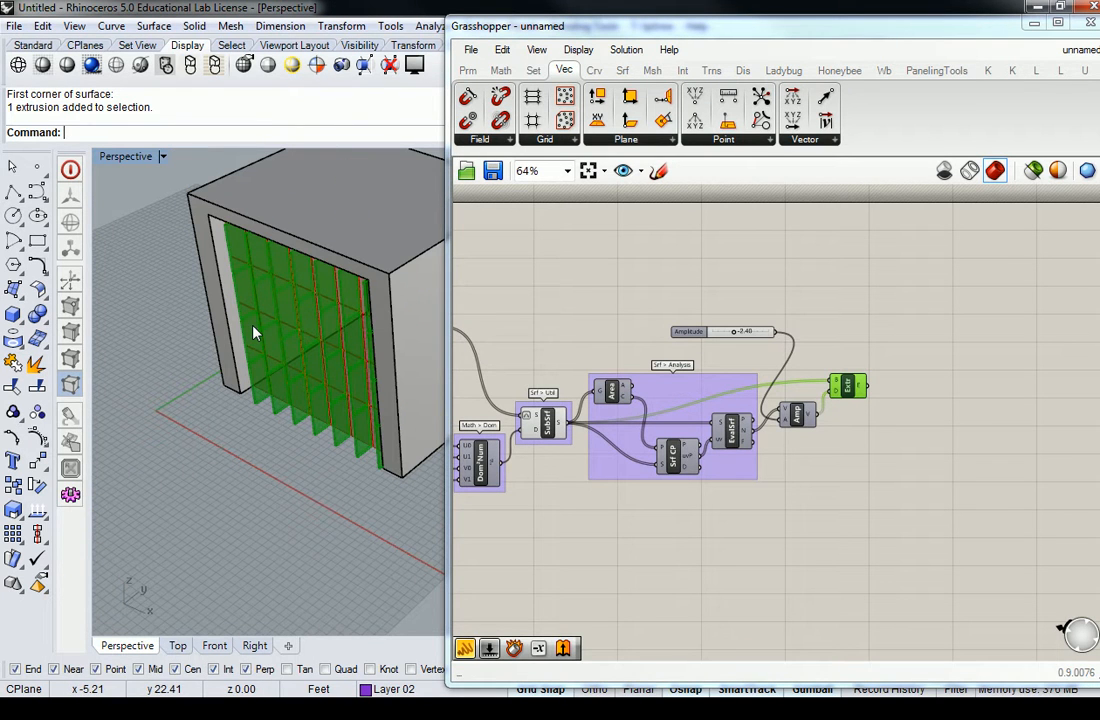
pyautogui.moveTo(356, 363); pyautogui.dragTo(416, 335, button='right')
pyautogui.moveTo(322, 343); pyautogui.dragTo(381, 413, button='right')
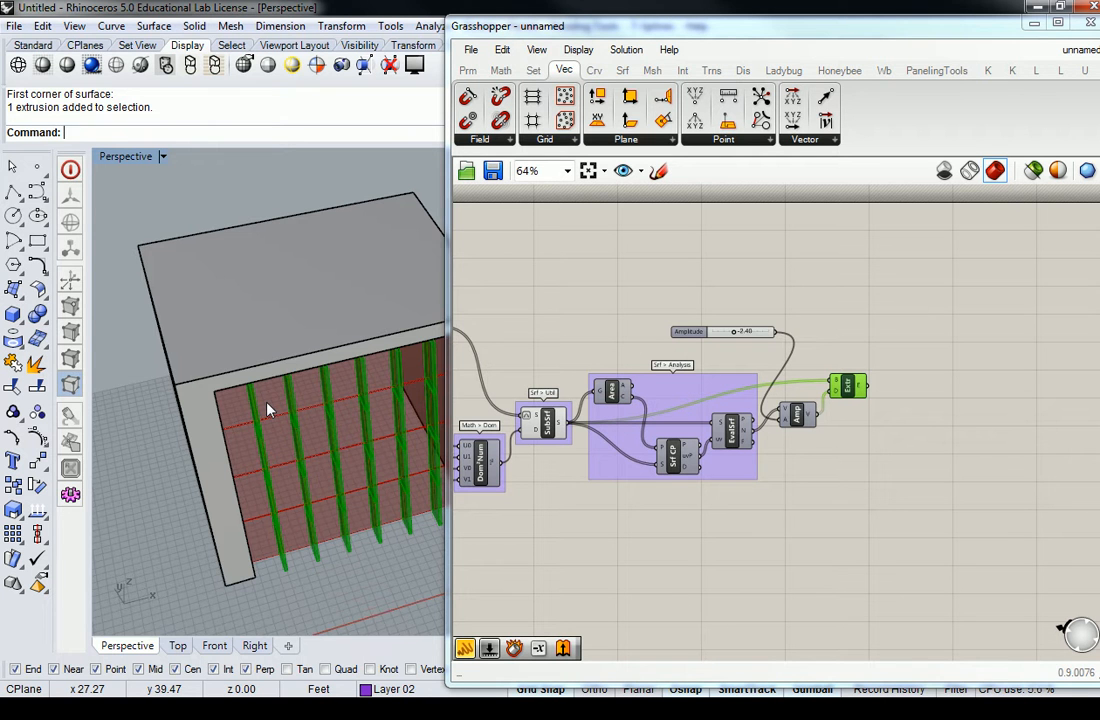
pyautogui.moveTo(267, 410); pyautogui.dragTo(378, 440, button='right')
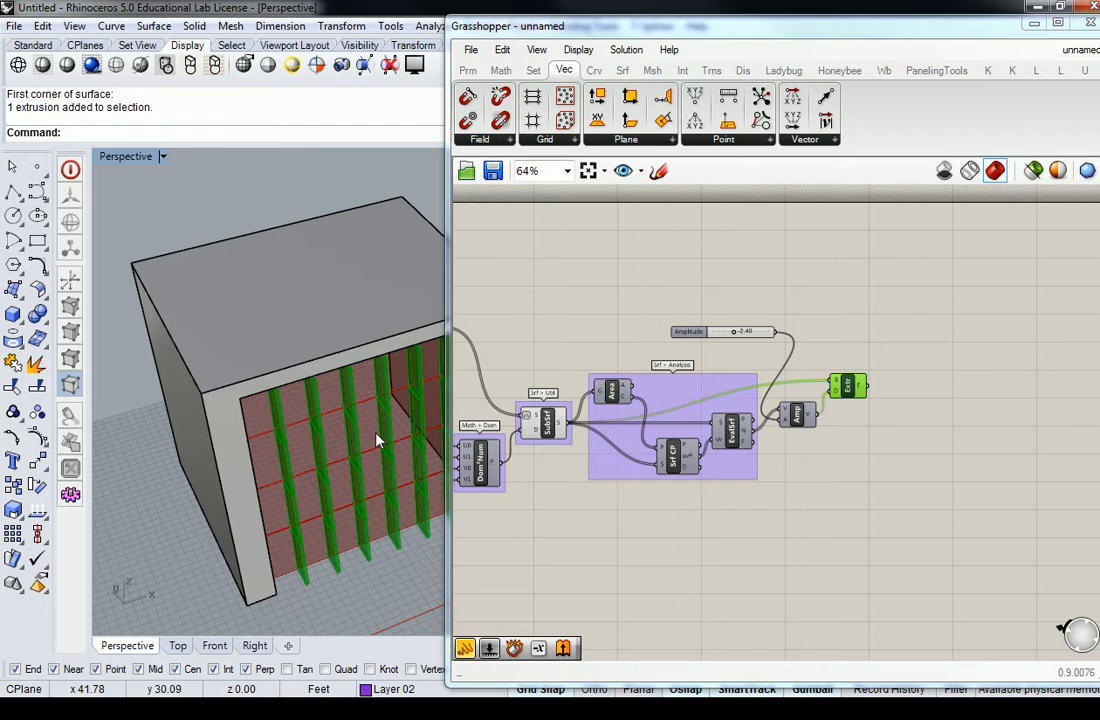
pyautogui.click(497, 398)
pyautogui.scroll(4, 497, 398)
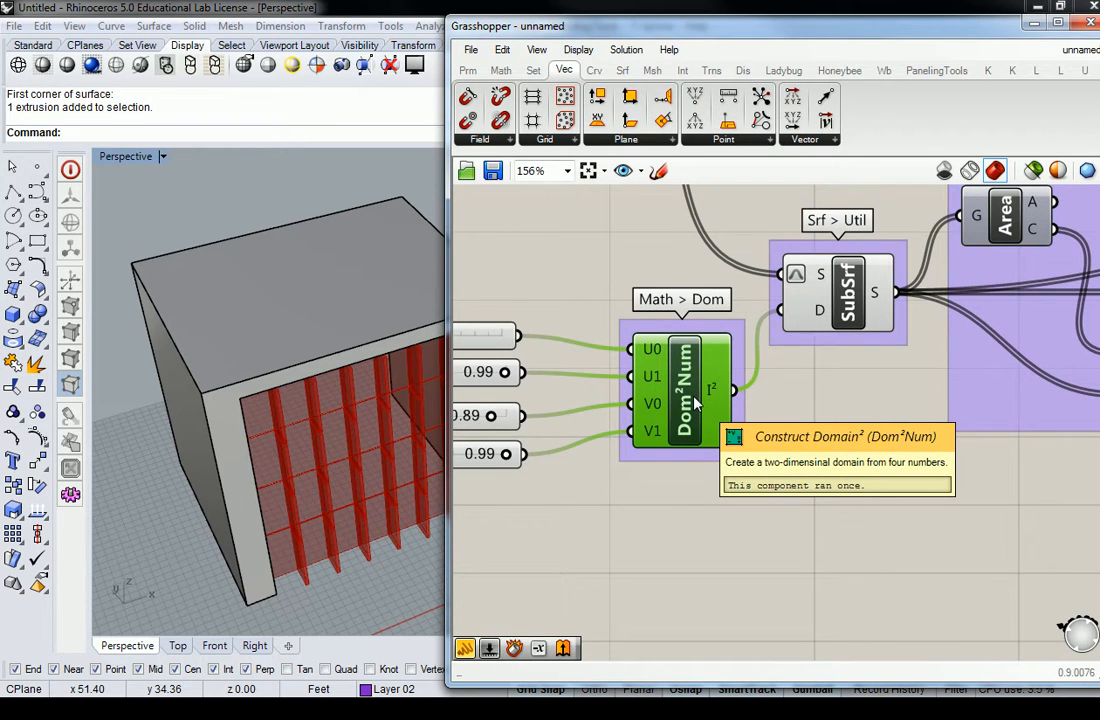
pyautogui.scroll(5, 320, 405)
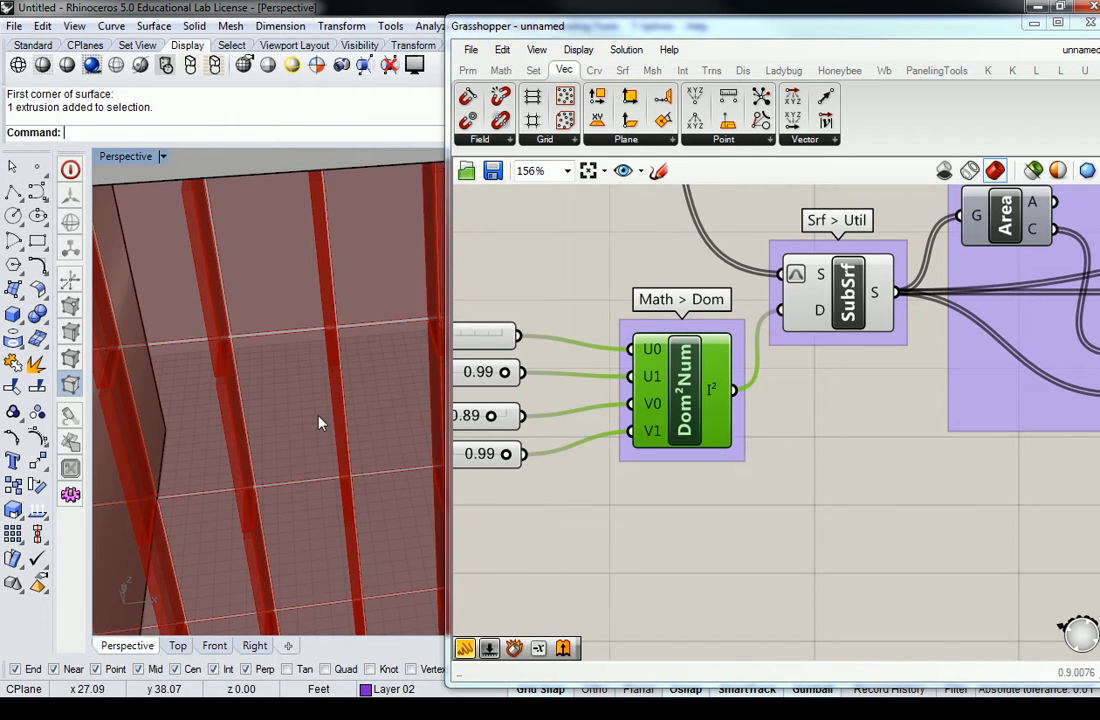
pyautogui.moveTo(258, 438); pyautogui.dragTo(277, 405, button='right')
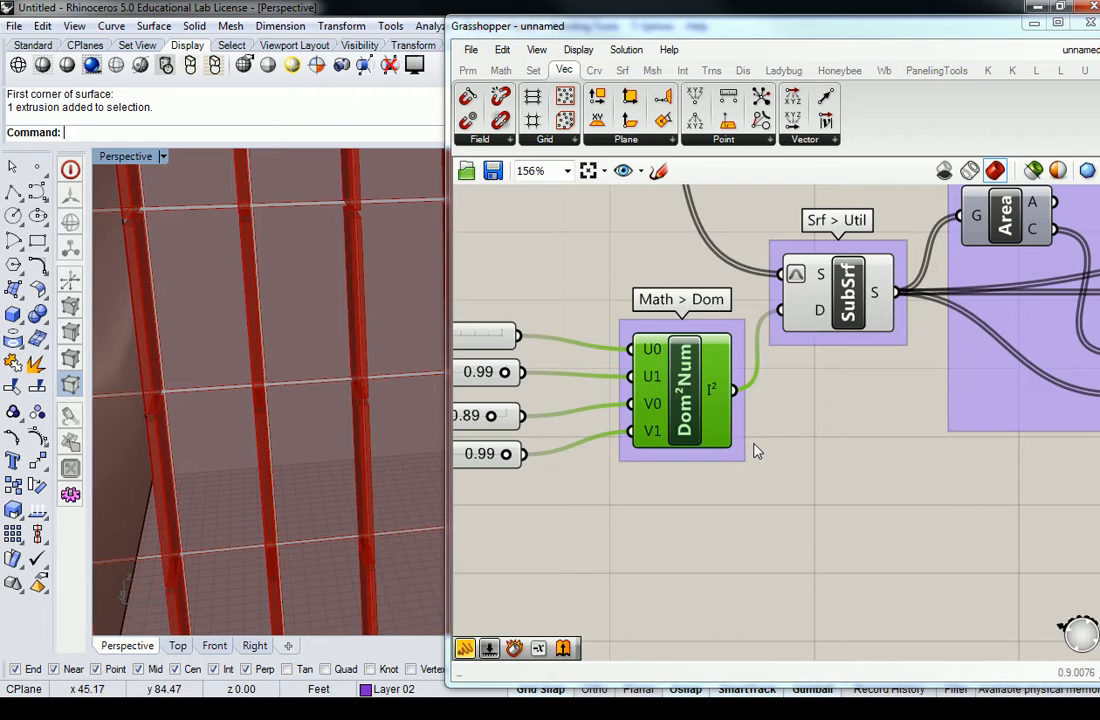
# Step: Duplicate the second U/V slider set with its Dom²Num and SubSrf components, placing the copy below the original
pyautogui.scroll(-5, 756, 450)
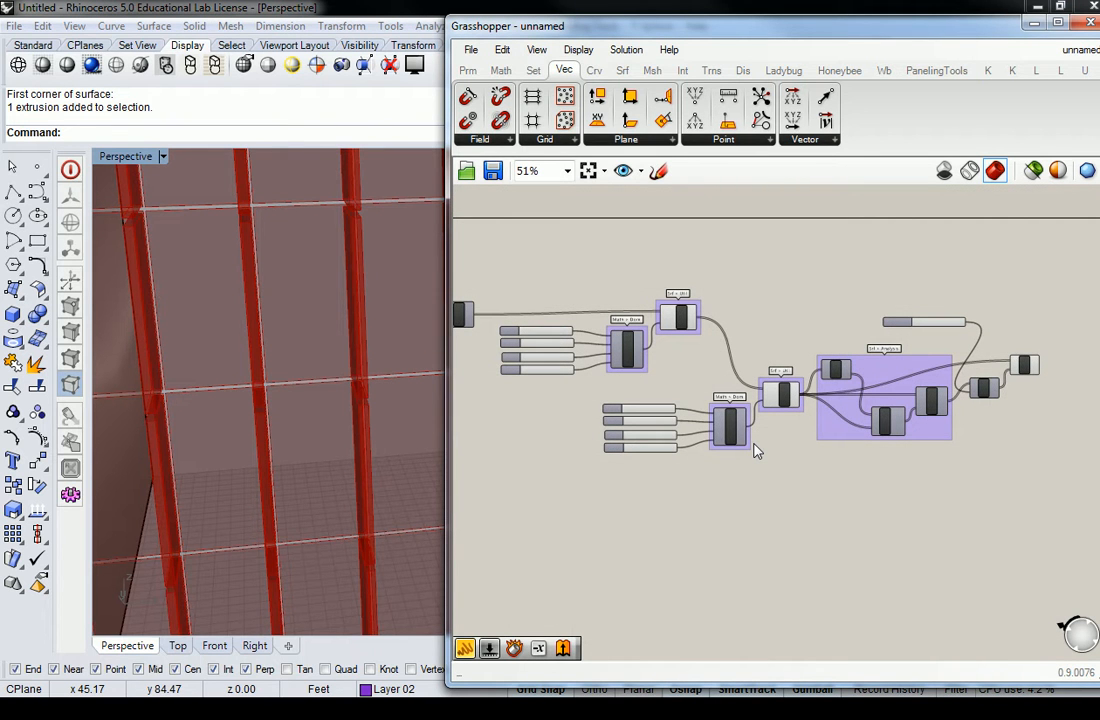
pyautogui.moveTo(550, 500); pyautogui.dragTo(815, 368)
pyautogui.scroll(2, 800, 375)
pyautogui.moveTo(777, 420); pyautogui.dragTo(852, 387, button='right')
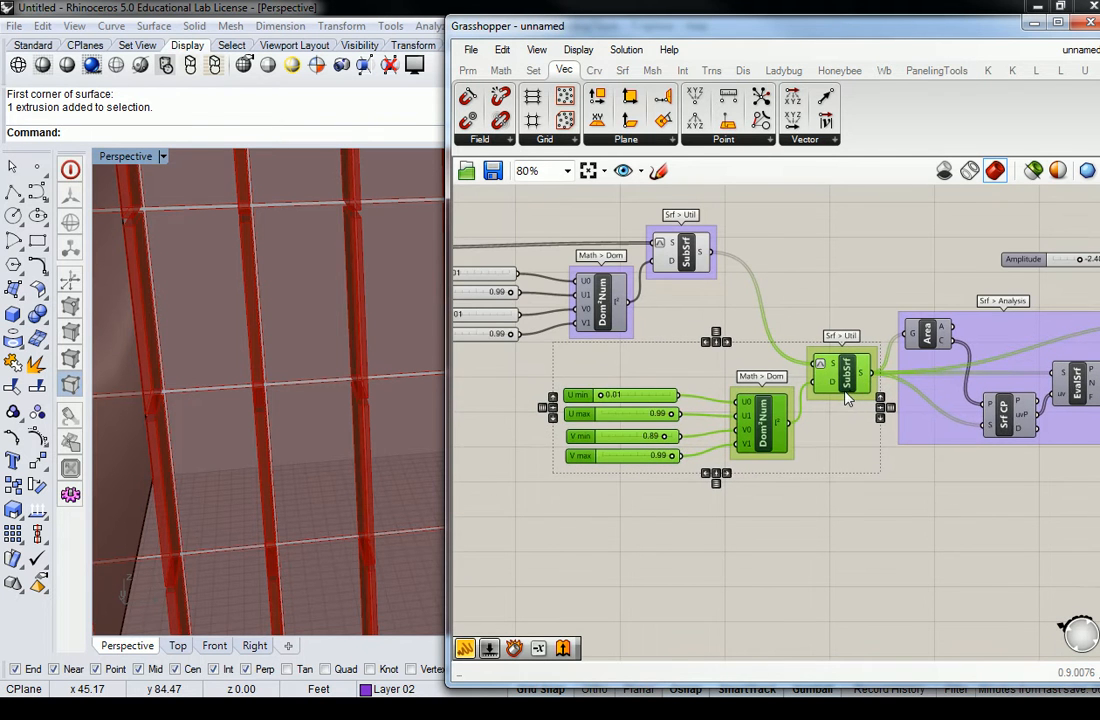
pyautogui.hotkey('ctrl', 'c')
pyautogui.hotkey('ctrl', 'v')
pyautogui.moveTo(850, 383); pyautogui.dragTo(848, 565)
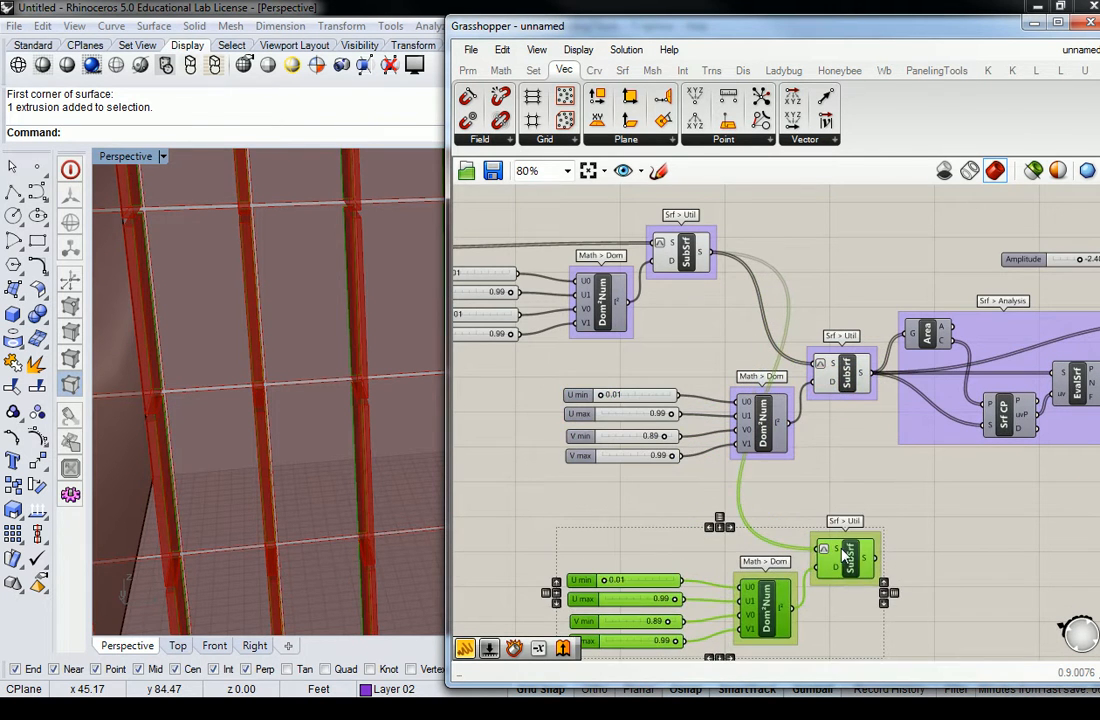
pyautogui.click(833, 470)
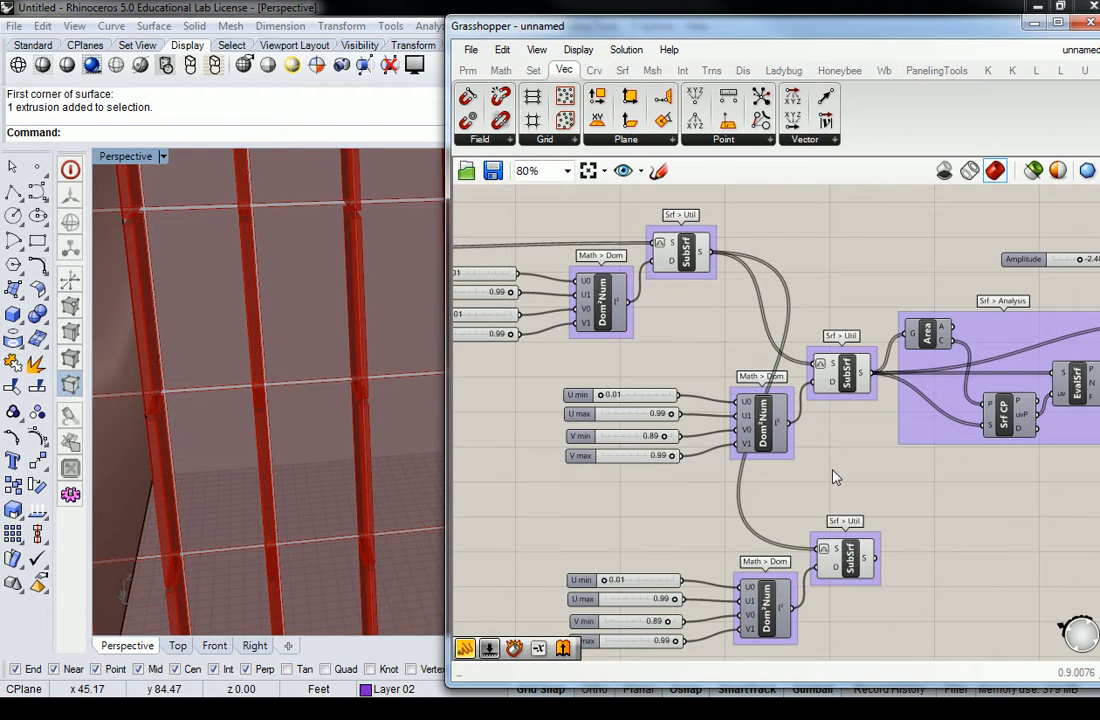
# Step: Highlight the copied SubSrf component's surfaces and set the copied V min slider to 0.05
pyautogui.scroll(-2, 835, 477)
pyautogui.scroll(3, 798, 484)
pyautogui.scroll(-2, 857, 452)
pyautogui.moveTo(320, 300); pyautogui.dragTo(354, 311, button='right')
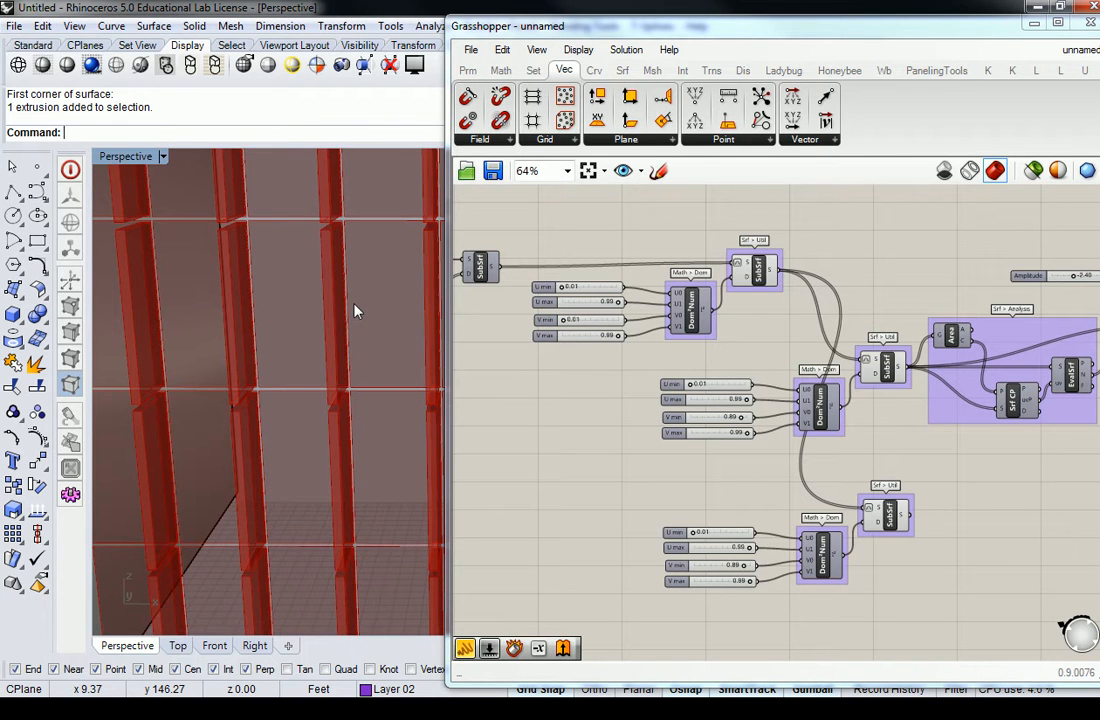
pyautogui.click(888, 513)
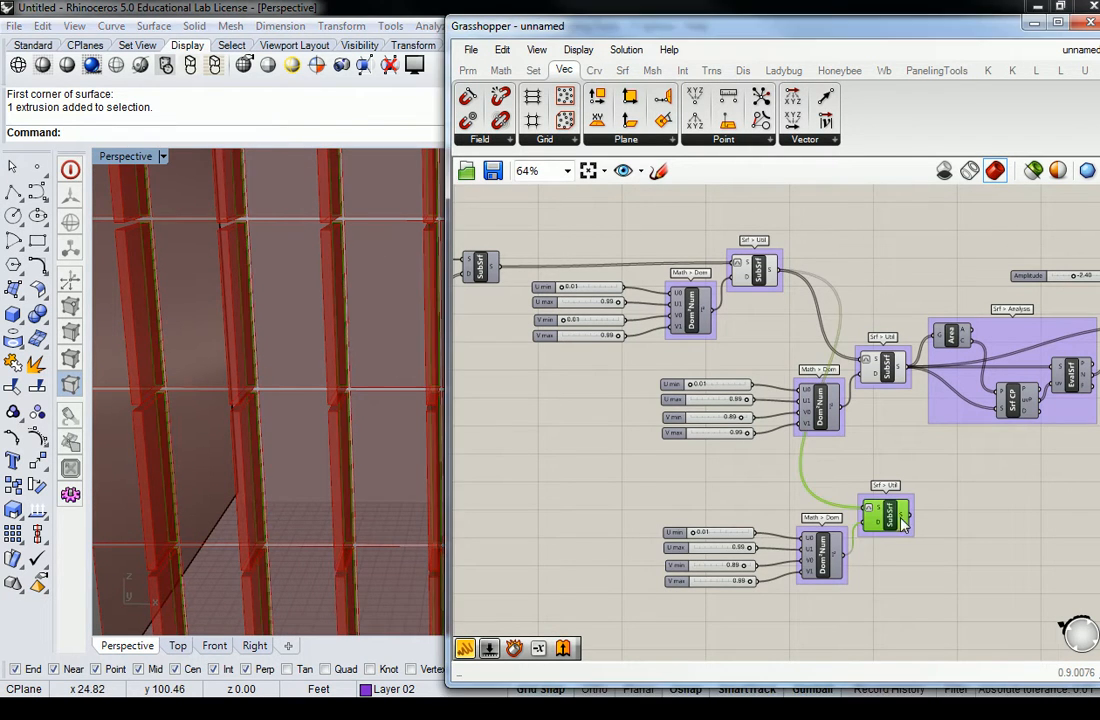
pyautogui.keyDown('shift'); pyautogui.moveTo(327, 306); pyautogui.dragTo(378, 366, button='right'); pyautogui.keyUp('shift')
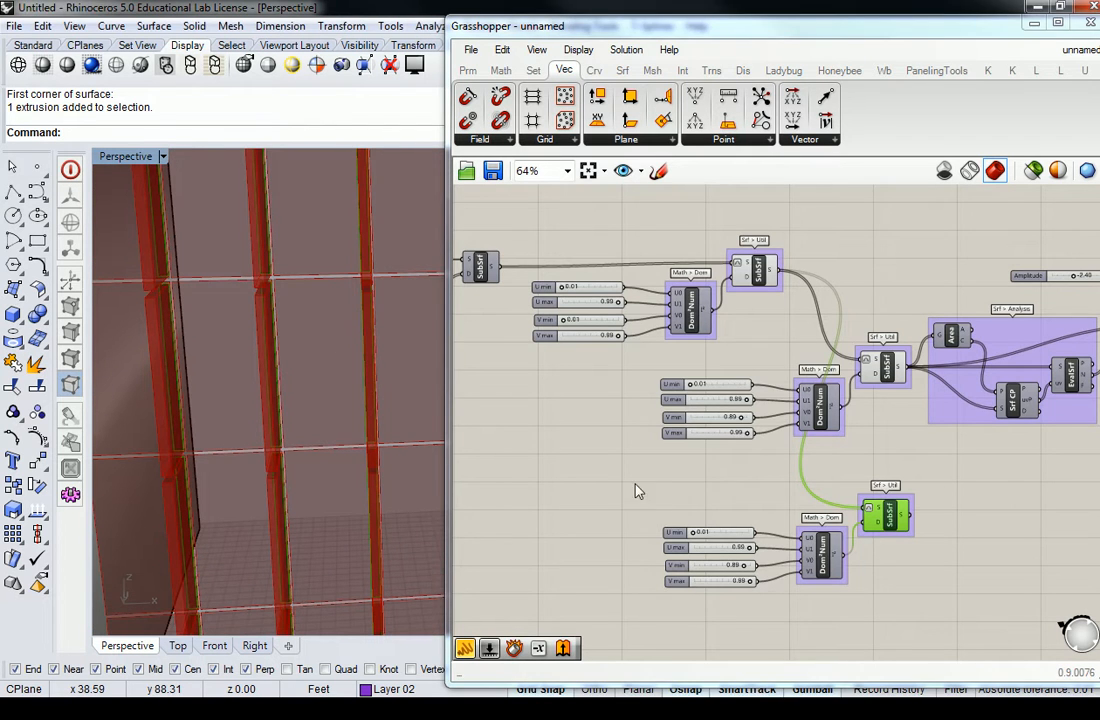
pyautogui.moveTo(703, 503); pyautogui.dragTo(702, 460, button='right')
pyautogui.scroll(3, 700, 460)
pyautogui.moveTo(749, 530); pyautogui.dragTo(641, 533)
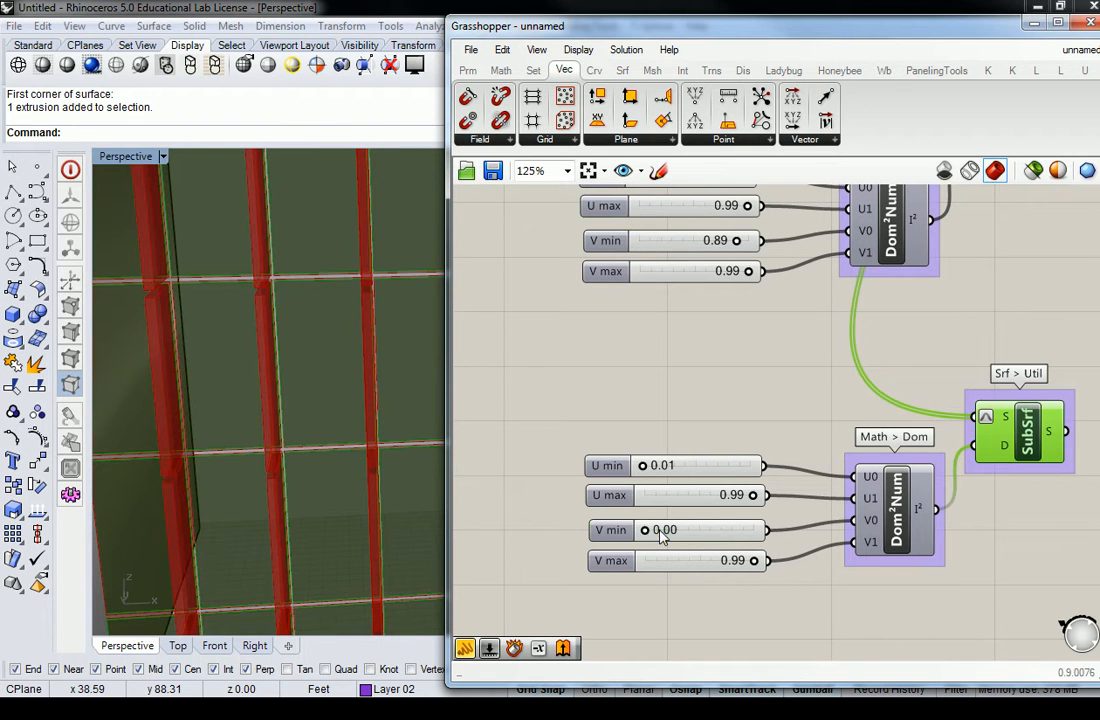
pyautogui.doubleClick(645, 530)
pyautogui.write('.05')
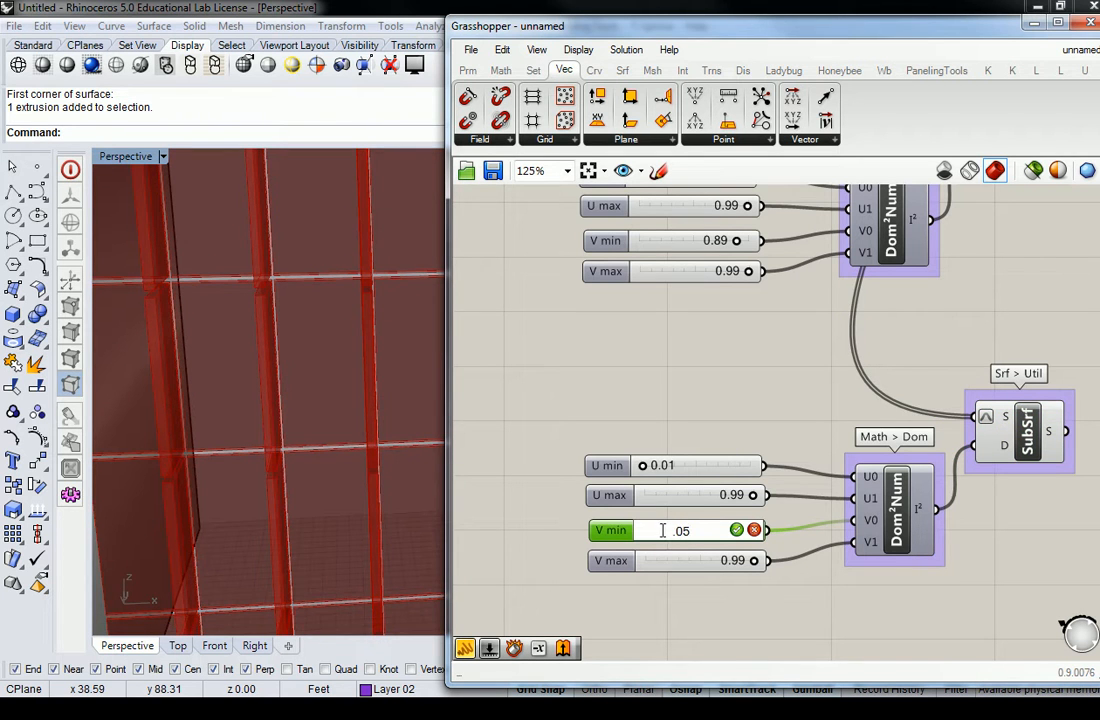
pyautogui.press('Return')
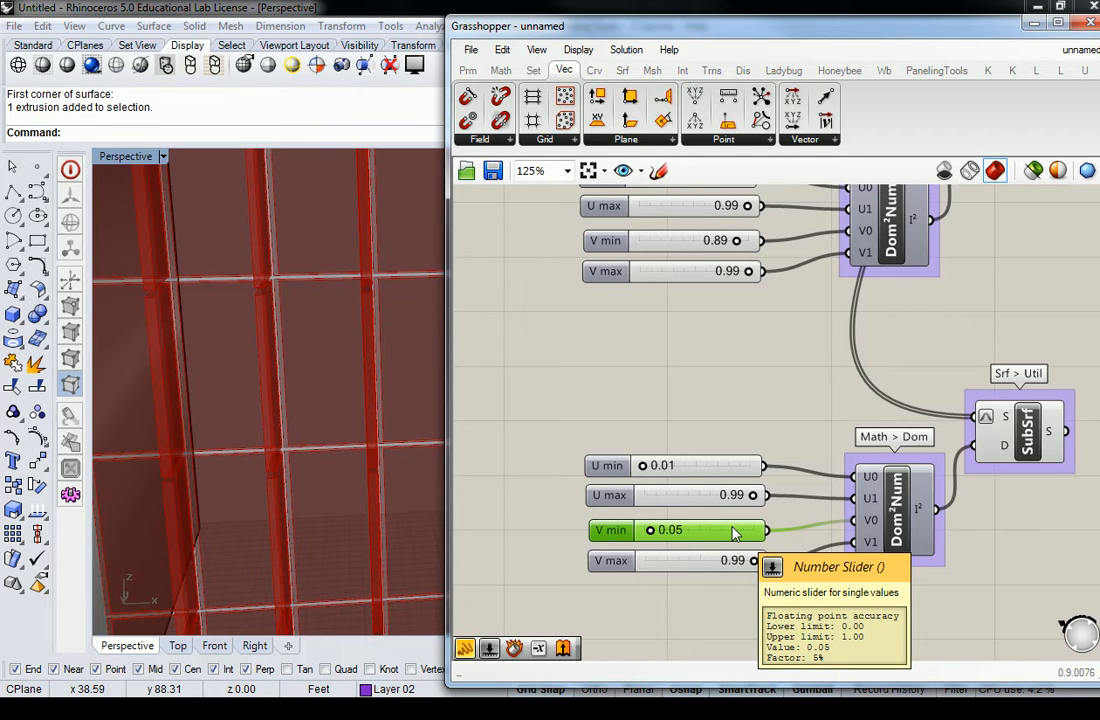
# Step: Set the V max slider of the copied domain to 0.84, comparing it with the fin domain's V min slider
pyautogui.click(1030, 440)
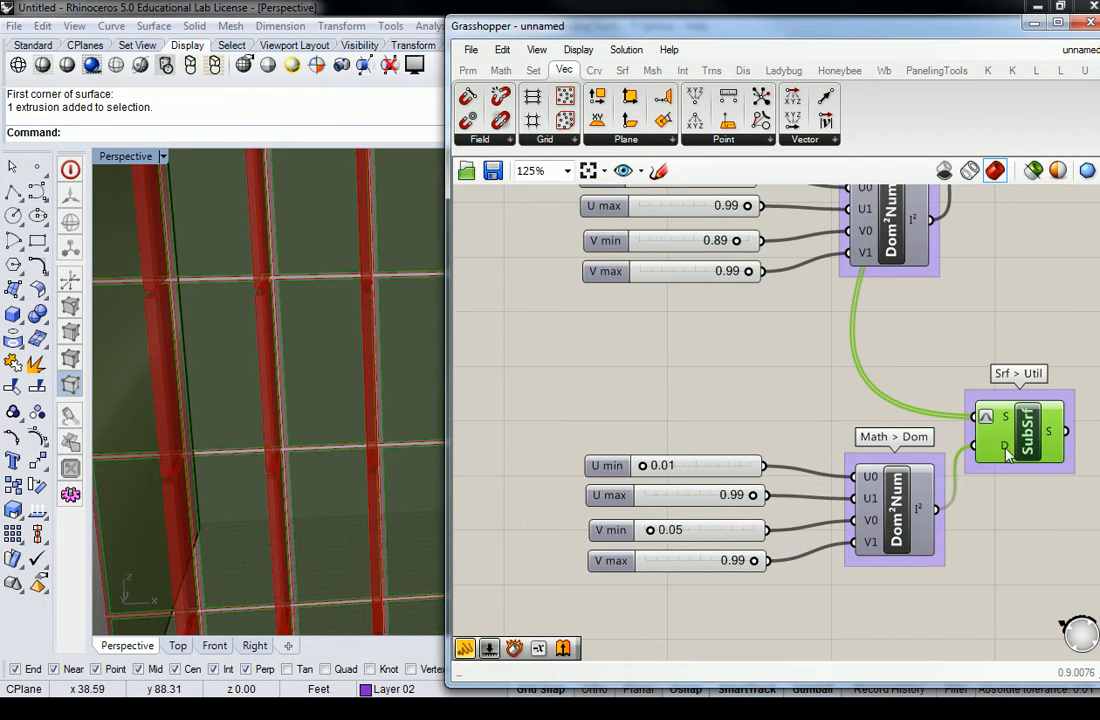
pyautogui.moveTo(800, 538); pyautogui.dragTo(844, 533, button='right')
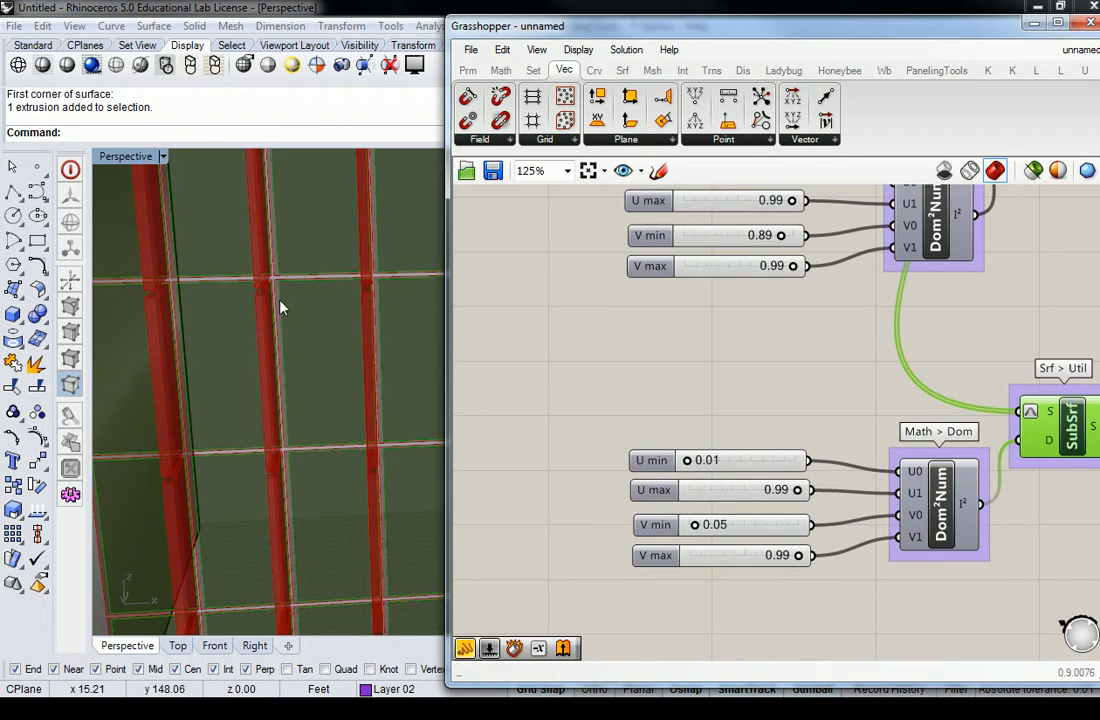
pyautogui.click(778, 555)
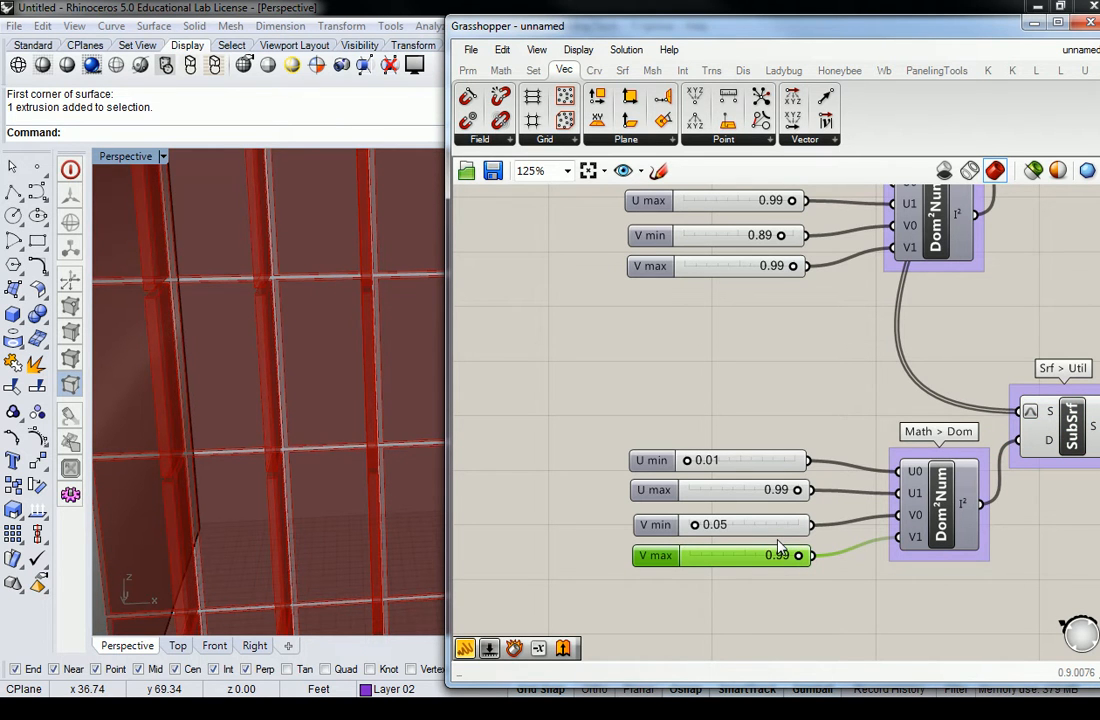
pyautogui.click(730, 237)
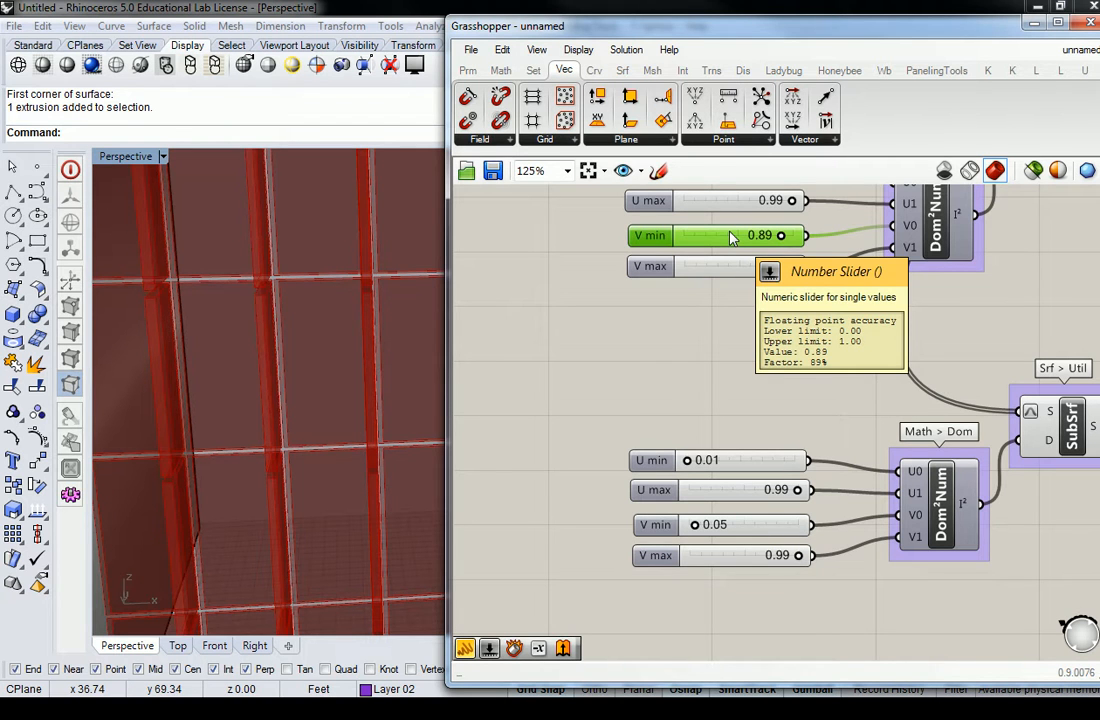
pyautogui.click(779, 558)
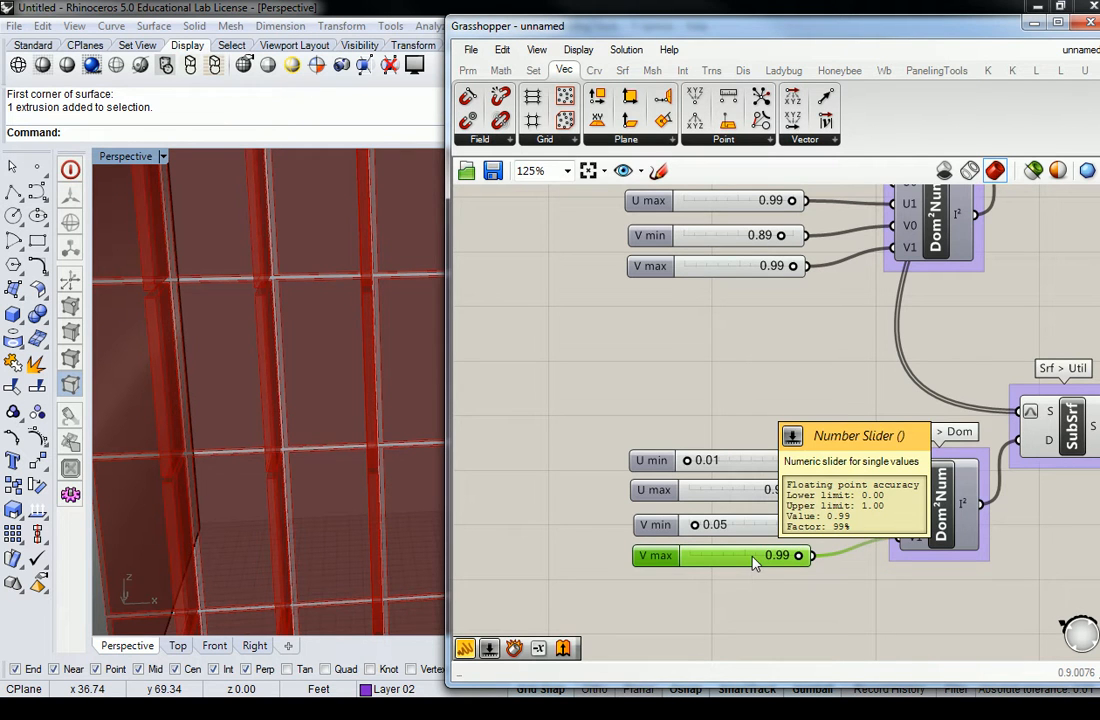
pyautogui.doubleClick(779, 558)
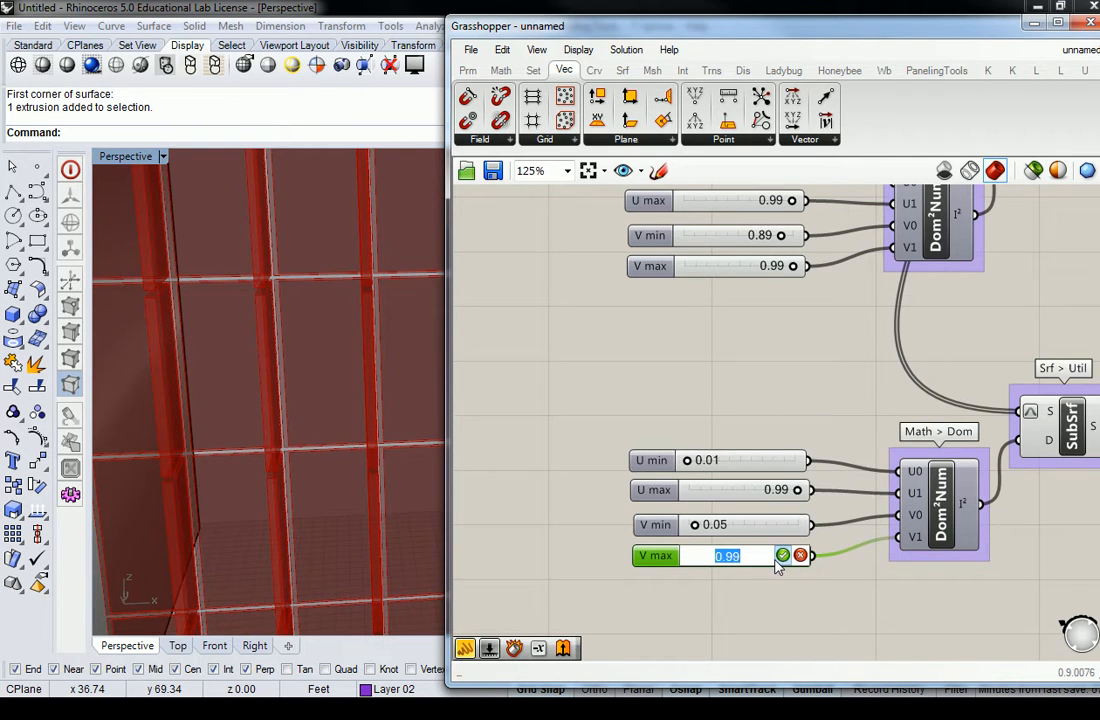
pyautogui.press('BackSpace')
pyautogui.click(783, 555)
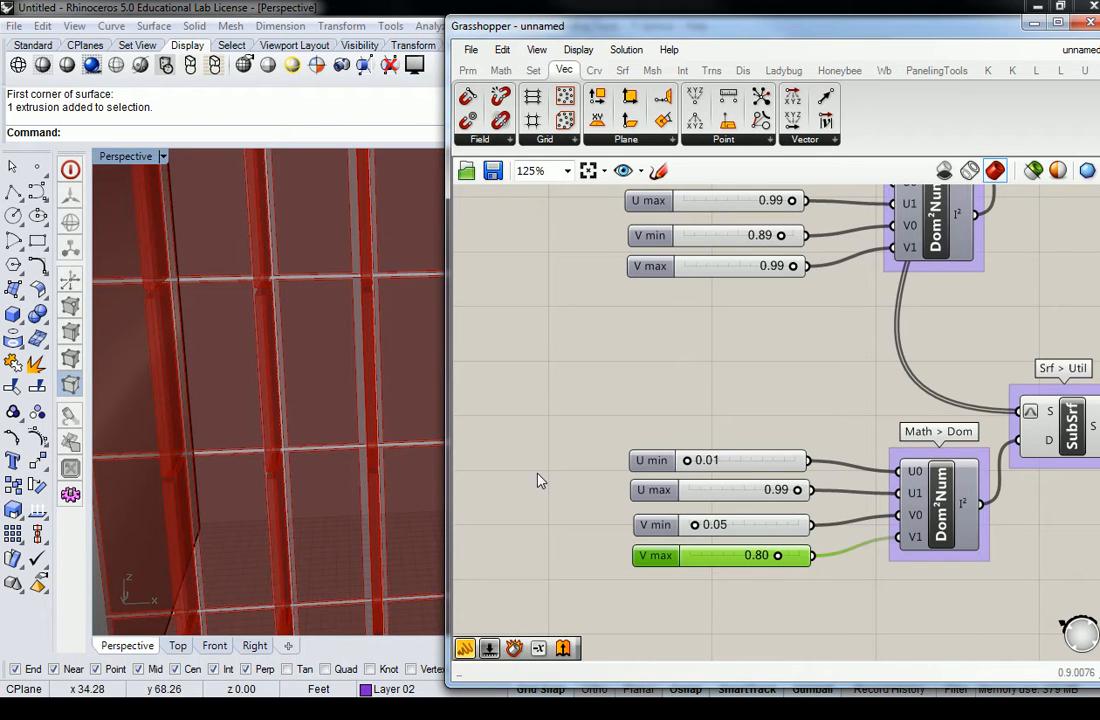
pyautogui.doubleClick(760, 558)
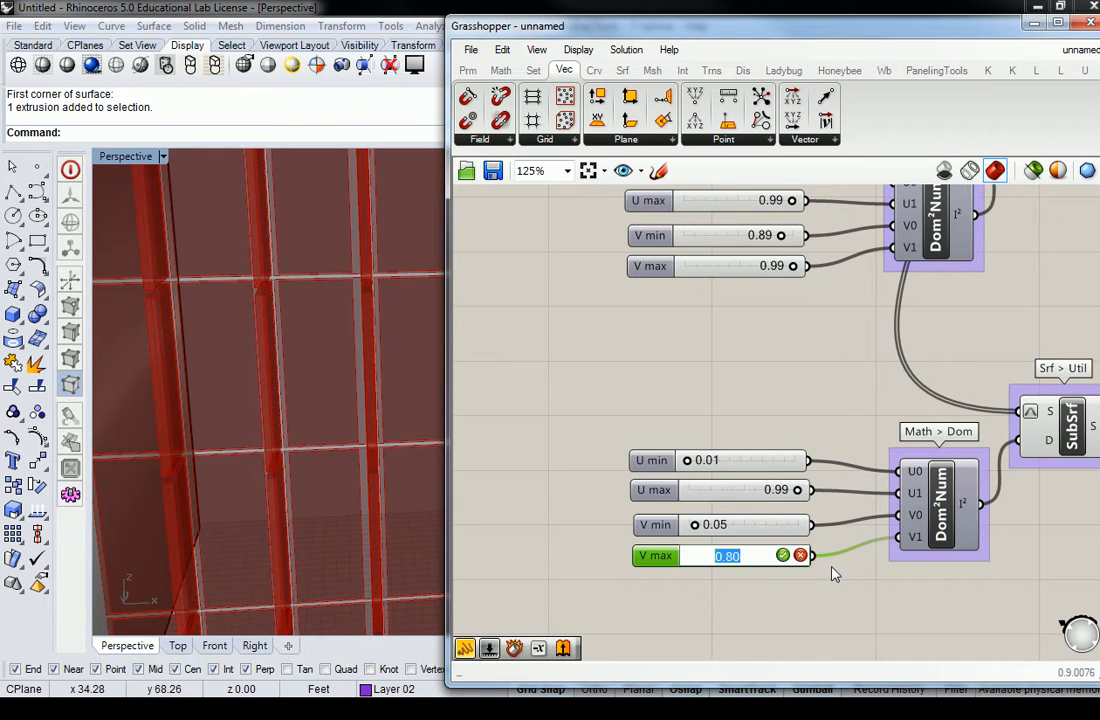
pyautogui.write('0.84')
pyautogui.click(783, 556)
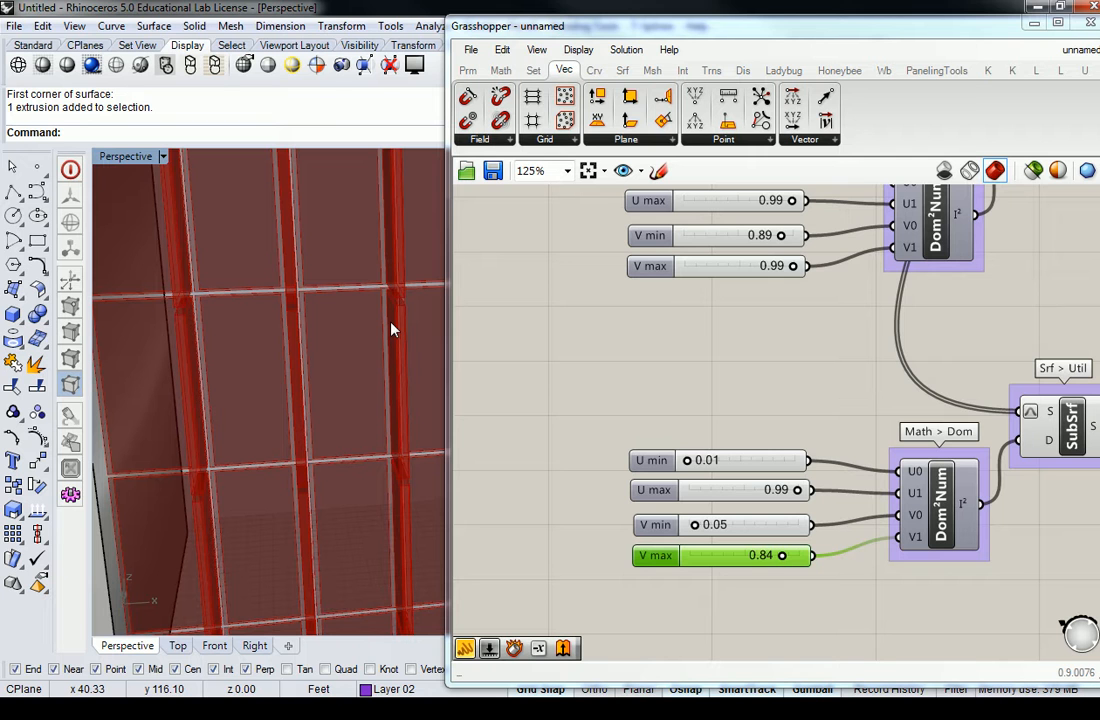
# Step: Highlight the copied SubSrf component's panel surfaces between the fins and review the whole definition
pyautogui.moveTo(1026, 384); pyautogui.dragTo(965, 381, button='right')
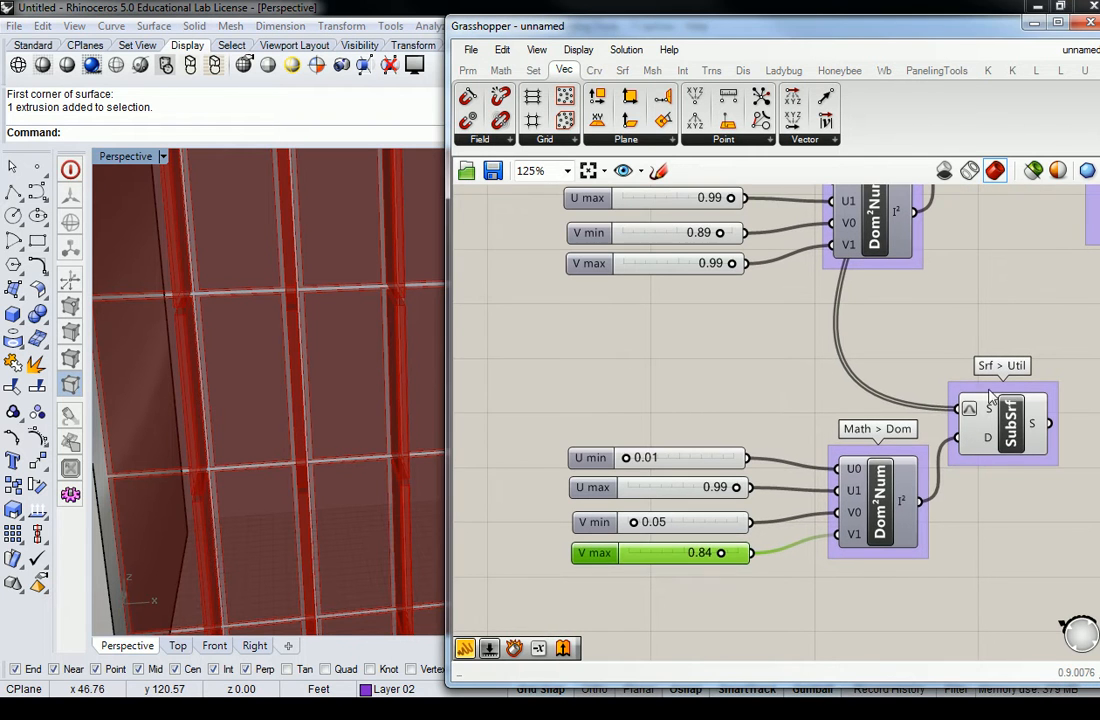
pyautogui.click(1005, 420)
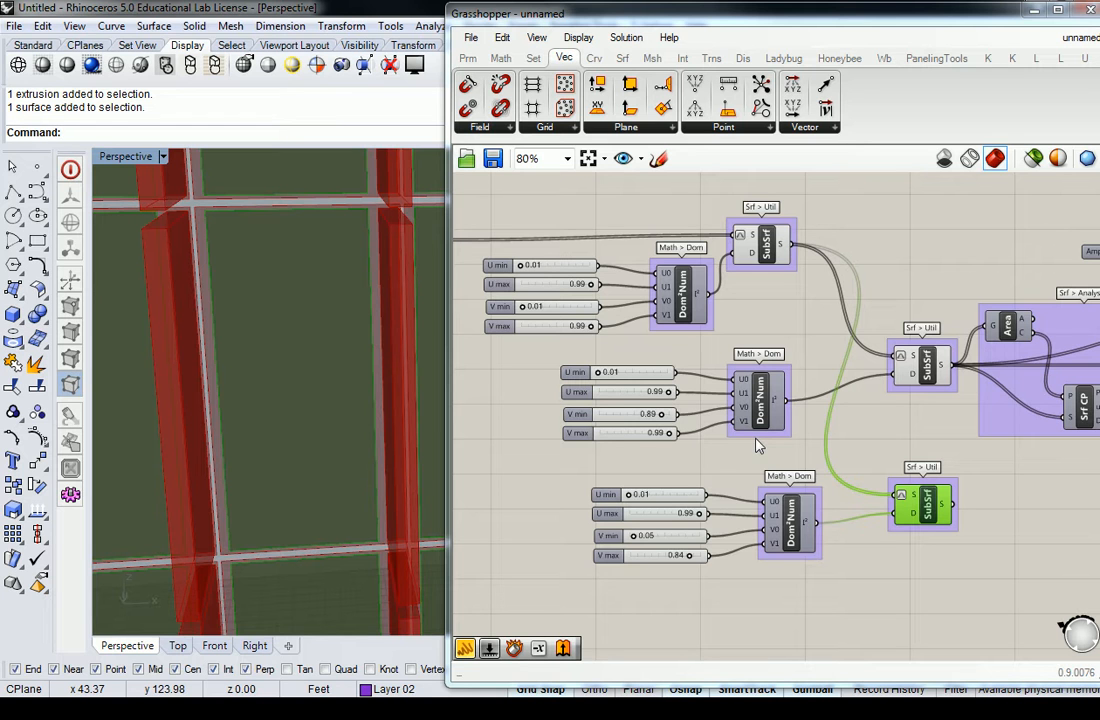
pyautogui.click(915, 250)
pyautogui.scroll(-4, 920, 250)
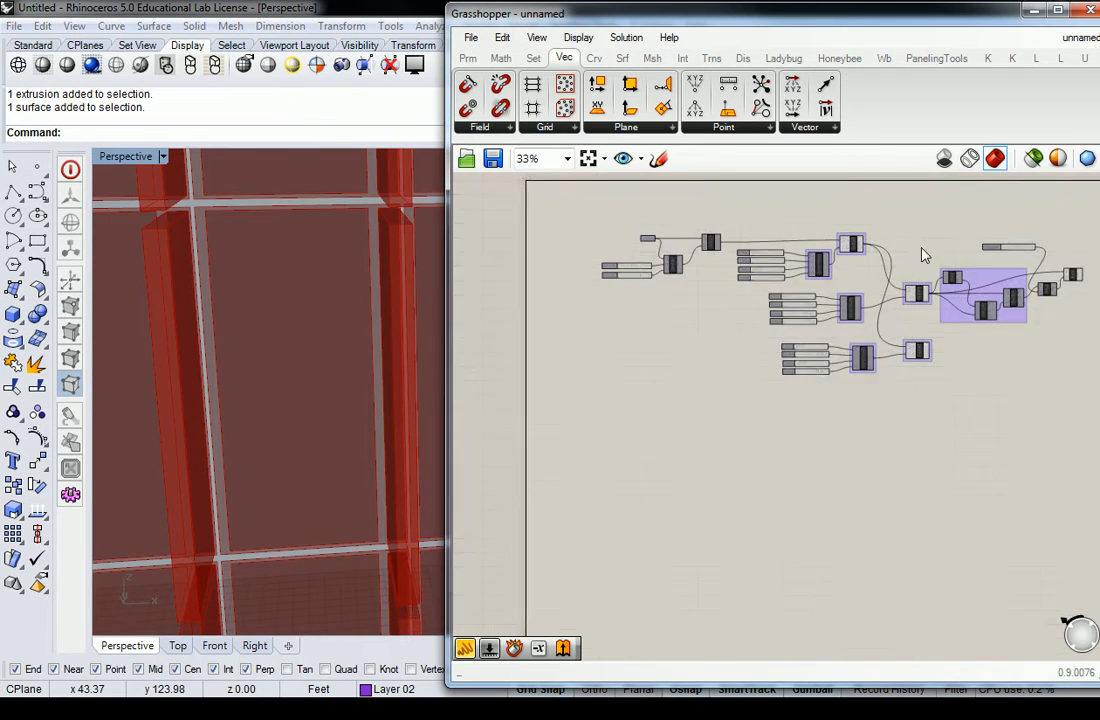
# Step: Examine which part of each facade panel the copied SubSrf covers by highlighting its surfaces in the viewport
pyautogui.moveTo(922, 250); pyautogui.dragTo(844, 288, button='right')
pyautogui.moveTo(371, 239); pyautogui.dragTo(309, 304, button='right')
pyautogui.moveTo(393, 275); pyautogui.dragTo(340, 262, button='right')
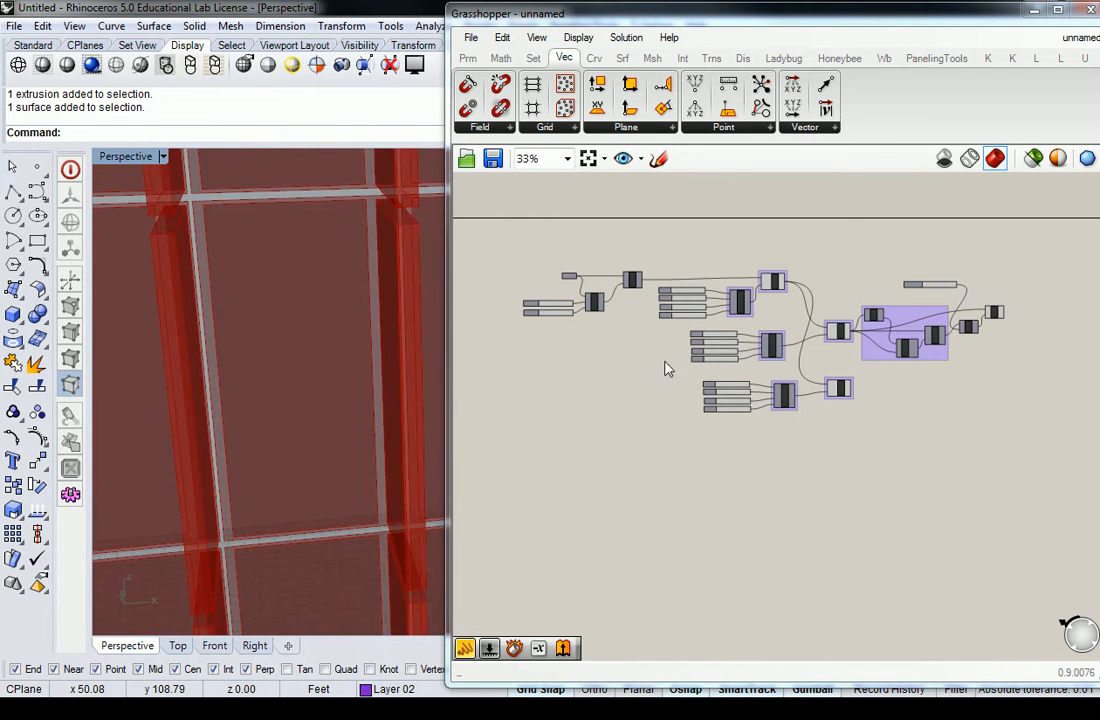
pyautogui.scroll(4, 830, 385)
pyautogui.click(855, 395)
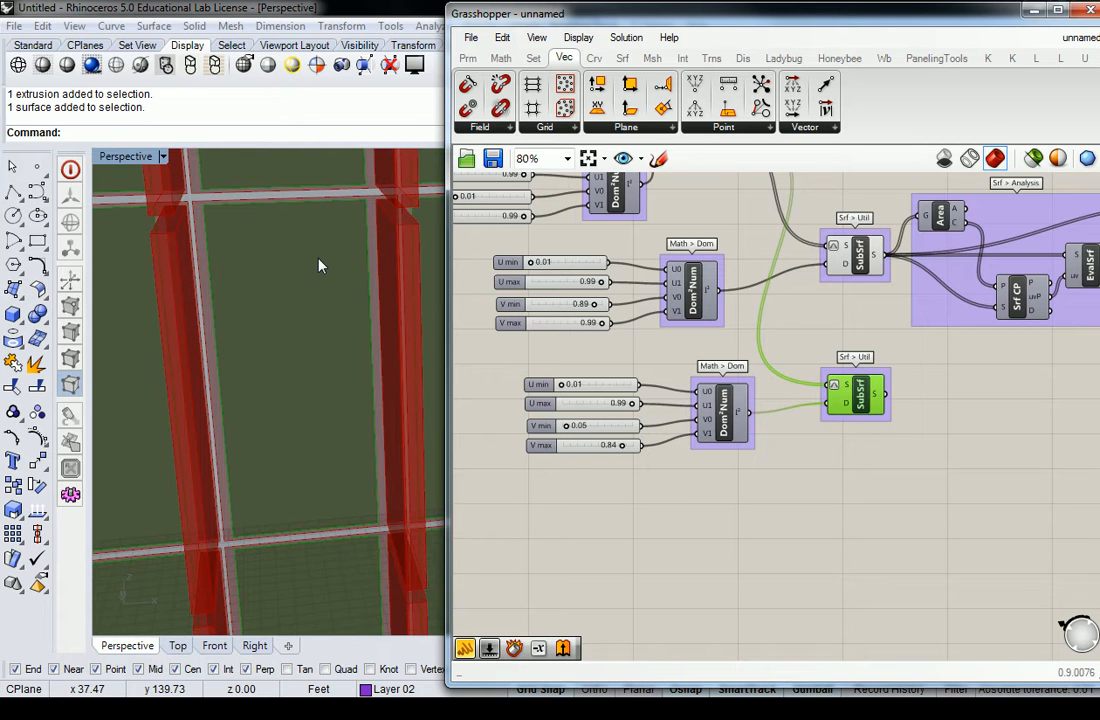
pyautogui.click(837, 545)
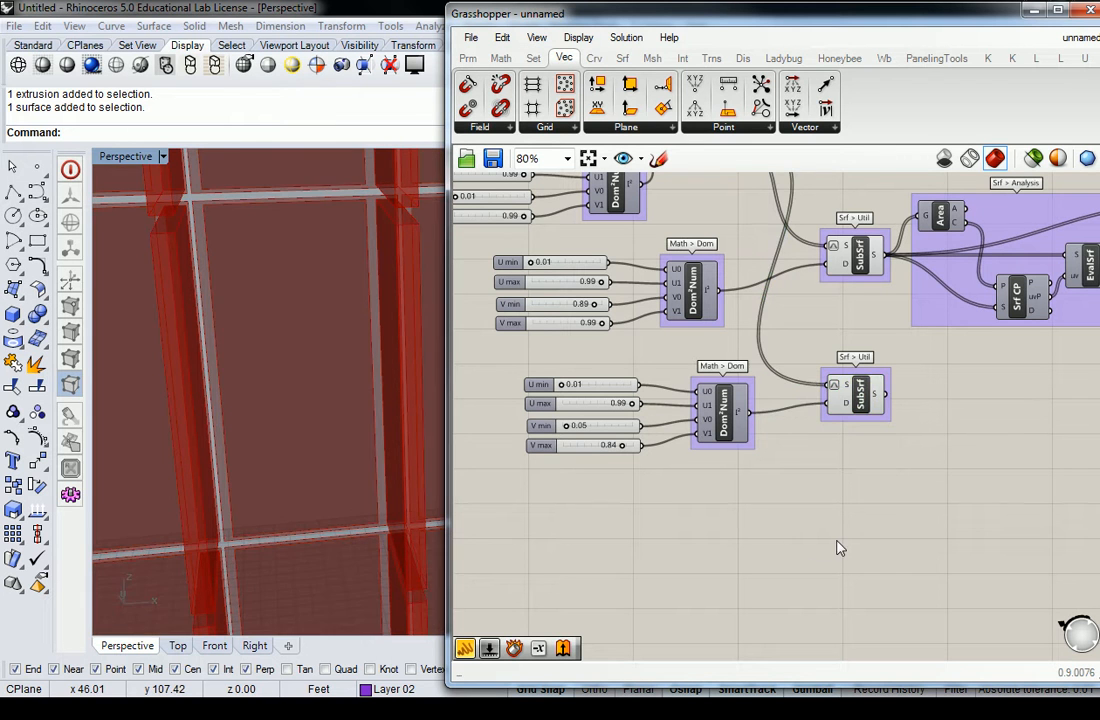
pyautogui.click(857, 400)
pyautogui.moveTo(260, 234); pyautogui.dragTo(284, 251, button='right')
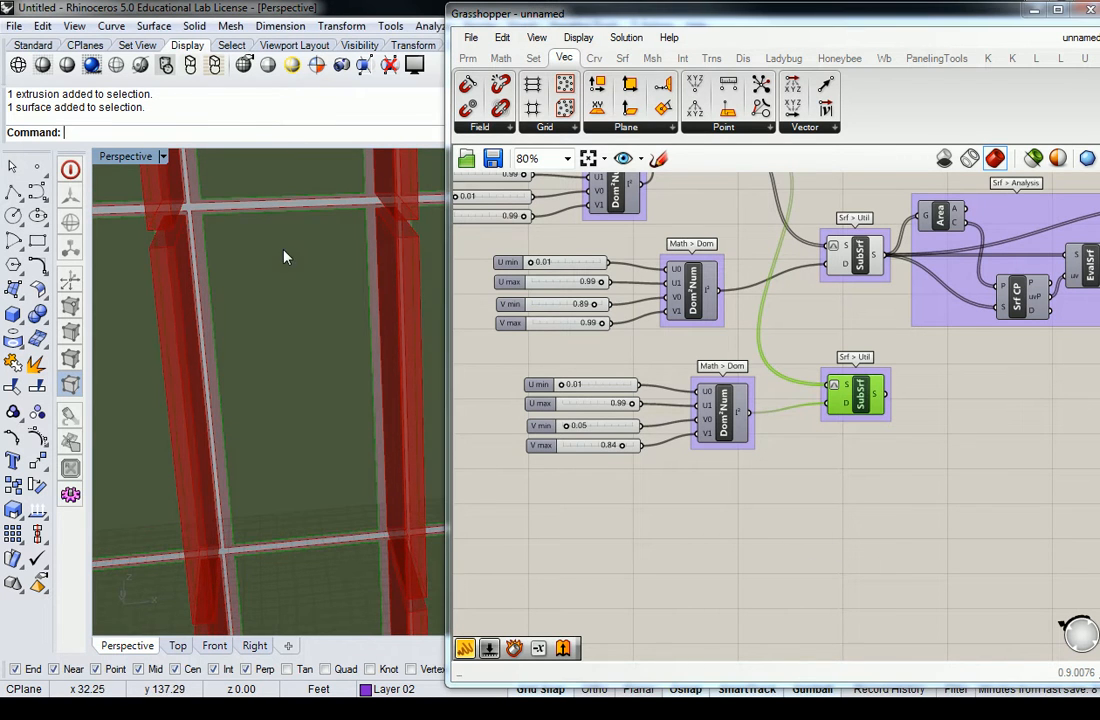
pyautogui.click(750, 368)
# Step: Duplicate the definition's first SubSrf, its Divide and the U Count and V Count sliders, placing the copy beyond the panel SubSrf
pyautogui.scroll(-4, 698, 264)
pyautogui.moveTo(630, 228); pyautogui.dragTo(890, 323, button='right')
pyautogui.scroll(4, 803, 323)
pyautogui.scroll(2, 804, 318)
pyautogui.click(899, 248)
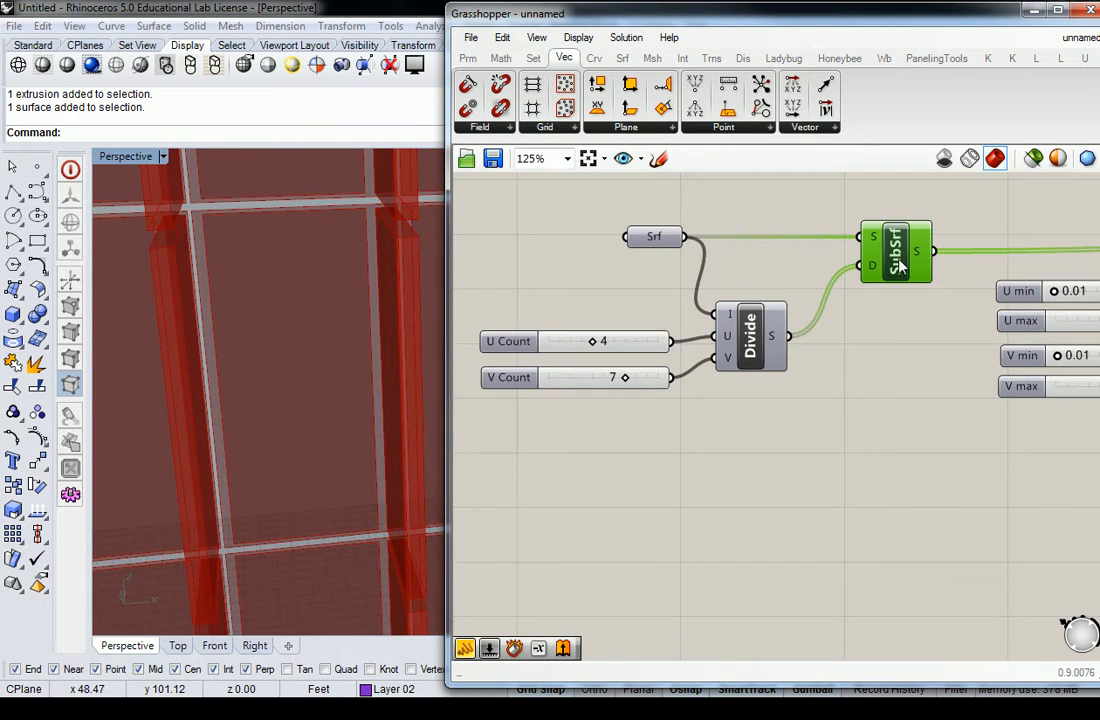
pyautogui.keyDown('shift'); pyautogui.click(750, 349); pyautogui.keyUp('shift')
pyautogui.keyDown('shift'); pyautogui.moveTo(665, 292); pyautogui.dragTo(600, 396); pyautogui.keyUp('shift')
pyautogui.keyDown('shift'); pyautogui.moveTo(635, 344); pyautogui.dragTo(583, 440); pyautogui.keyUp('shift')
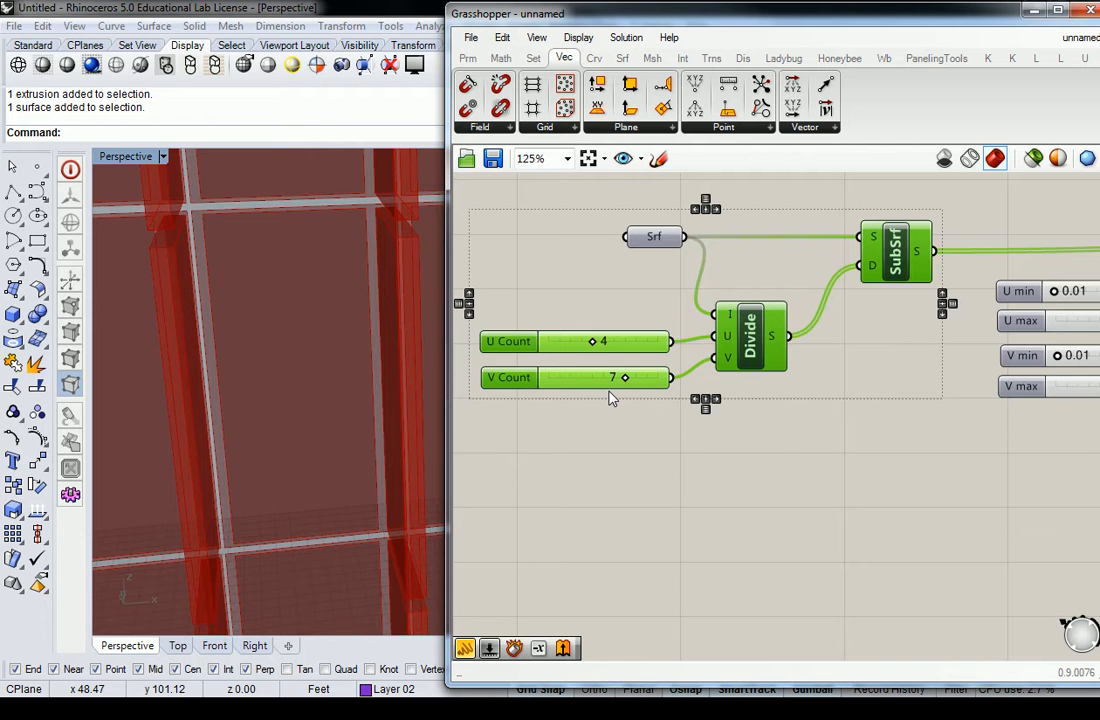
pyautogui.scroll(-5, 612, 398)
pyautogui.moveTo(632, 320); pyautogui.dragTo(982, 508)
# Step: Wire the panel SubSrf's surface output to the duplicated SubSrf's S input and the duplicated Divide's I input
pyautogui.scroll(5, 982, 508)
pyautogui.moveTo(902, 434); pyautogui.dragTo(879, 403, button='right')
pyautogui.moveTo(817, 368); pyautogui.dragTo(925, 471)
pyautogui.moveTo(822, 372); pyautogui.dragTo(809, 533)
pyautogui.click(844, 512)
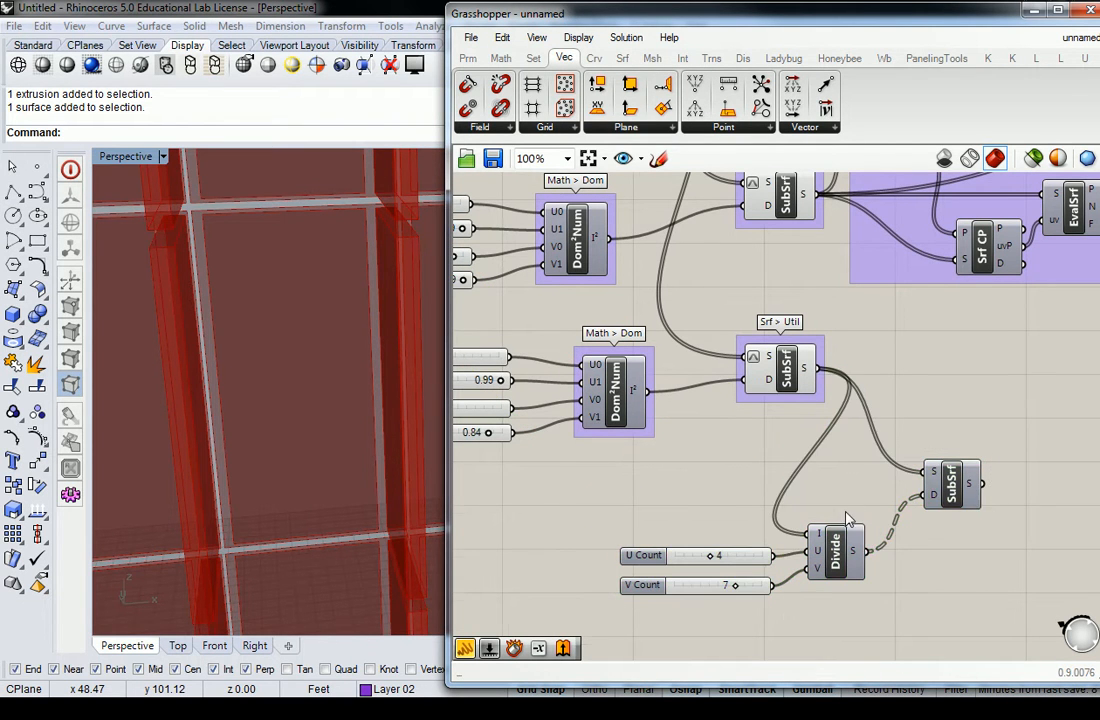
# Step: Turn on the preview of the duplicated SubSrf and turn off the preview of the panel SubSrf feeding it
pyautogui.moveTo(845, 512); pyautogui.dragTo(848, 470, button='right')
pyautogui.click(962, 440)
pyautogui.rightClick(963, 438)
pyautogui.click(969, 468)
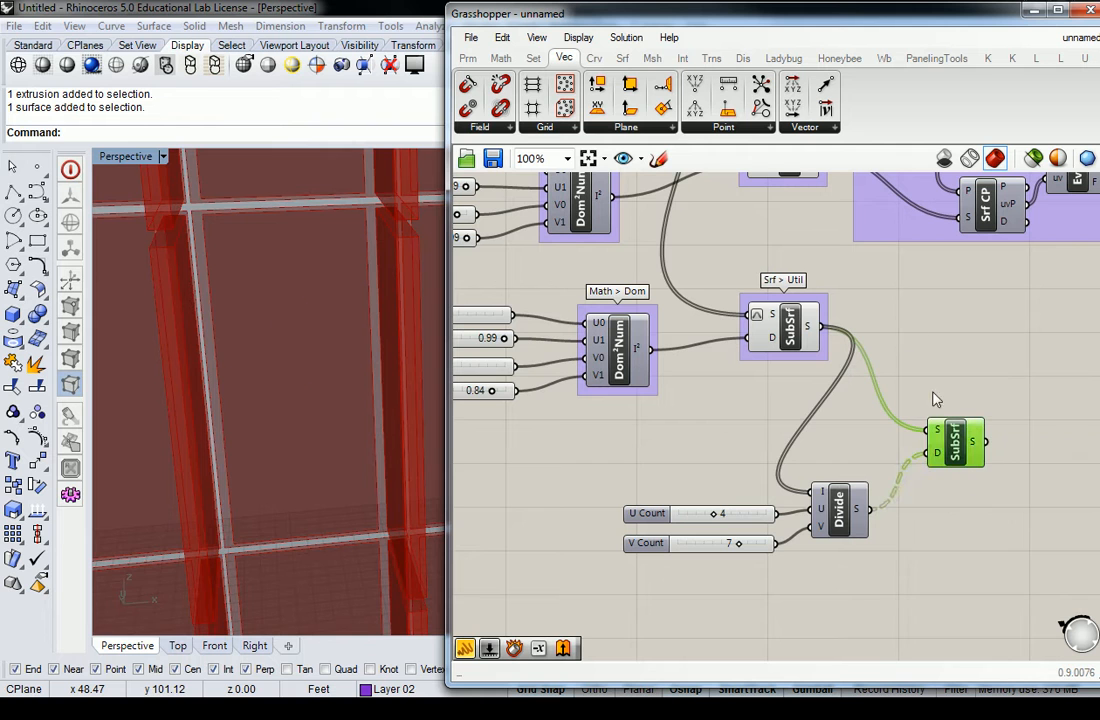
pyautogui.click(790, 338)
pyautogui.rightClick(796, 337)
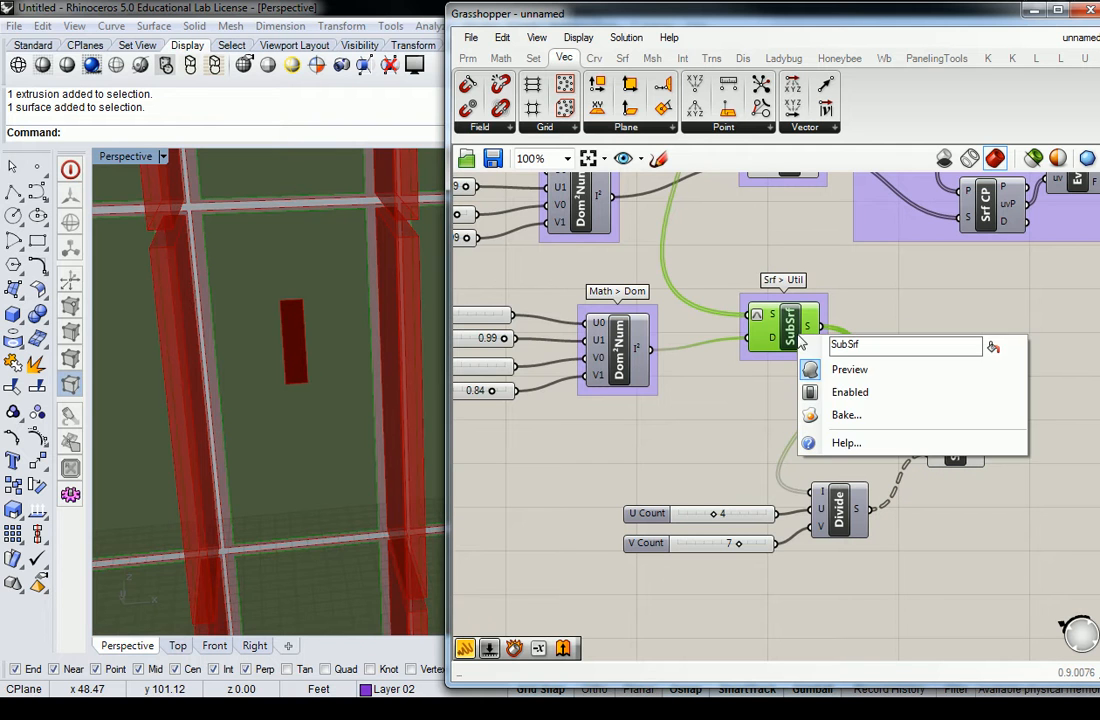
pyautogui.click(851, 371)
pyautogui.moveTo(737, 407); pyautogui.dragTo(743, 407, button='right')
# Step: Move the duplicated SubSrf and Divide components up, closer to the panel SubSrf
pyautogui.click(960, 440)
pyautogui.moveTo(962, 443); pyautogui.dragTo(997, 397)
pyautogui.moveTo(851, 513); pyautogui.dragTo(912, 433)
pyautogui.moveTo(998, 404); pyautogui.dragTo(995, 359)
# Step: Highlight the duplicated SubSrf's output and examine the resulting surface up close in the Perspective viewport
pyautogui.click(913, 312)
pyautogui.click(800, 335)
pyautogui.click(990, 352)
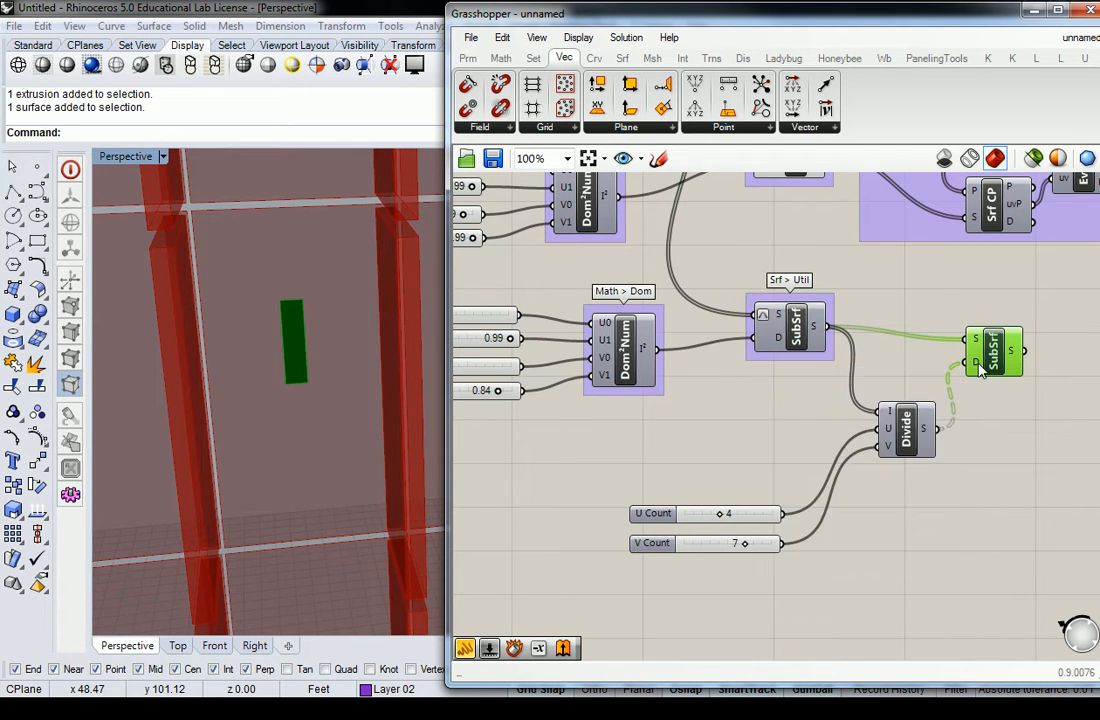
pyautogui.moveTo(982, 366)
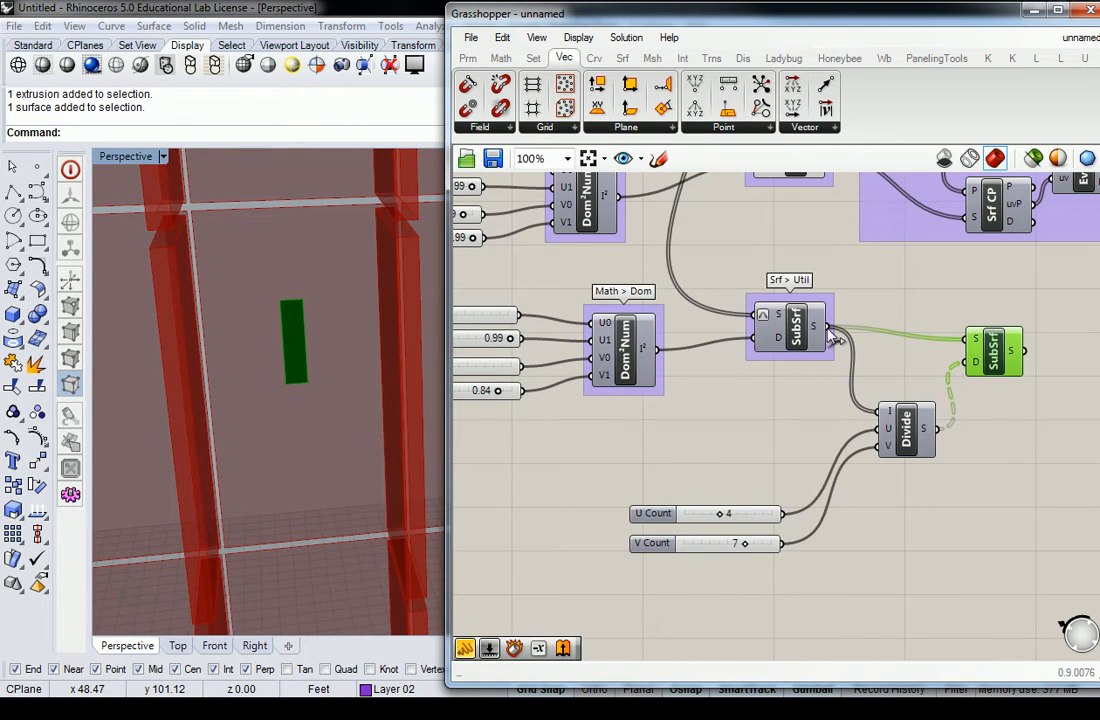
pyautogui.moveTo(818, 332)
pyautogui.moveTo(372, 338); pyautogui.dragTo(273, 351, button='right')
pyautogui.scroll(-5, 273, 351)
pyautogui.keyDown('shift'); pyautogui.moveTo(212, 331); pyautogui.dragTo(309, 358, button='right'); pyautogui.keyUp('shift')
pyautogui.scroll(7, 309, 358)
pyautogui.moveTo(212, 348); pyautogui.dragTo(240, 351, button='right')
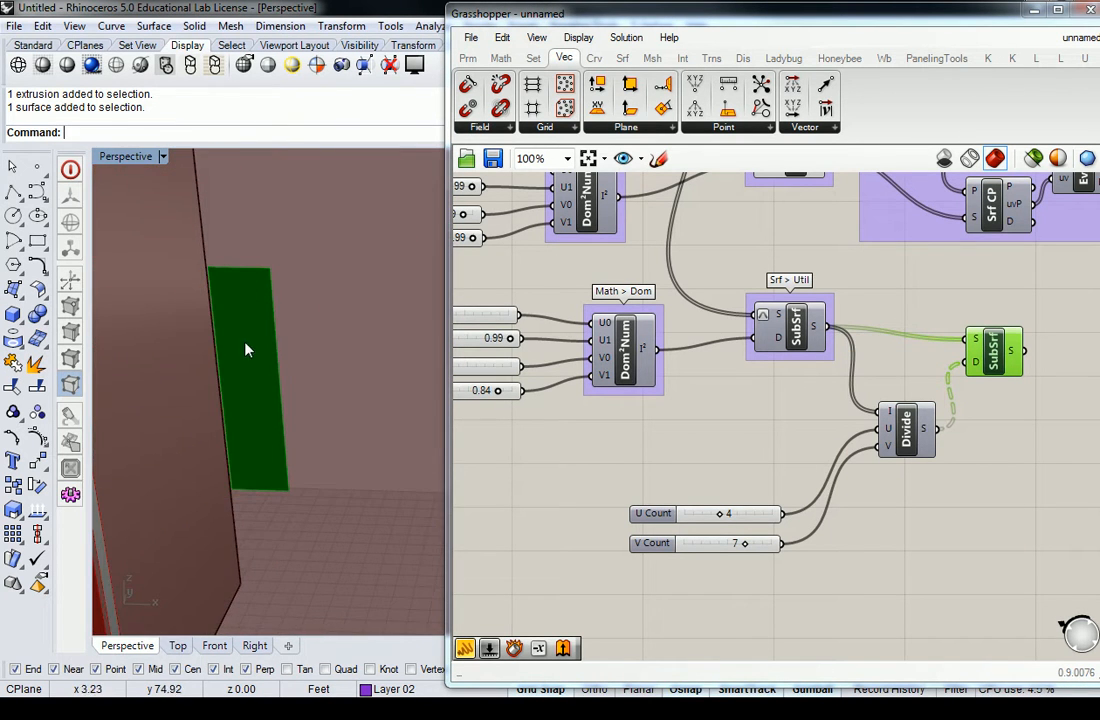
pyautogui.click(957, 421)
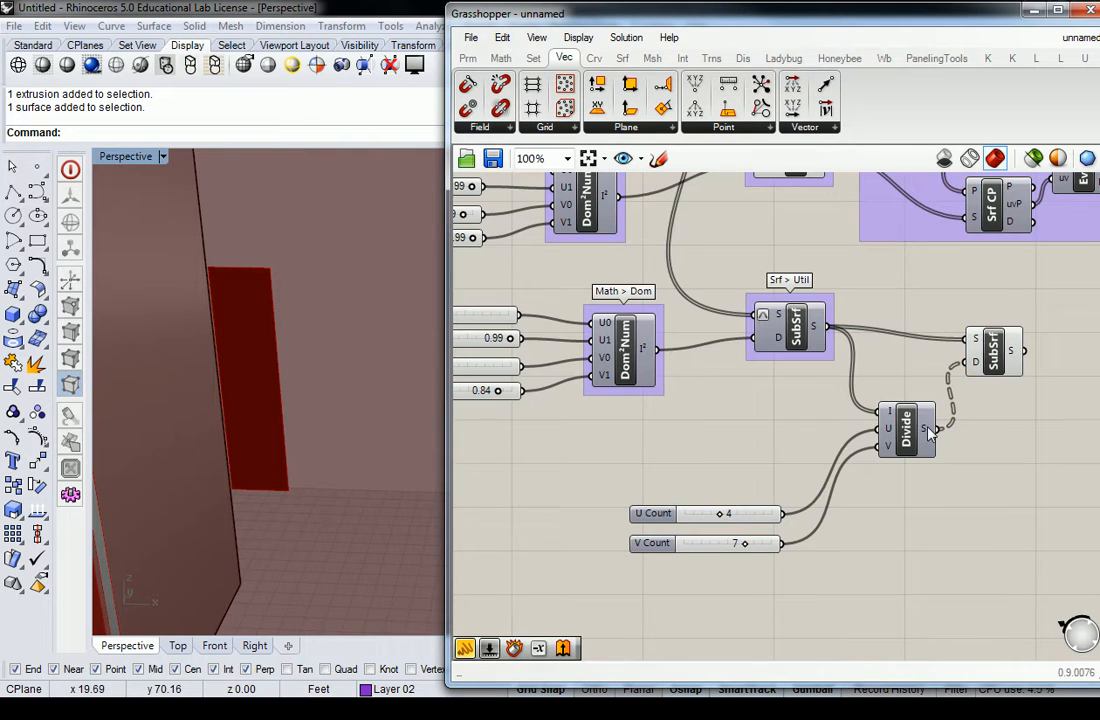
# Step: Inspect the segment list output by the original Divide and the surface referenced by the Srf parameter
pyautogui.scroll(-5, 940, 420)
pyautogui.scroll(7, 590, 320)
pyautogui.moveTo(578, 312)
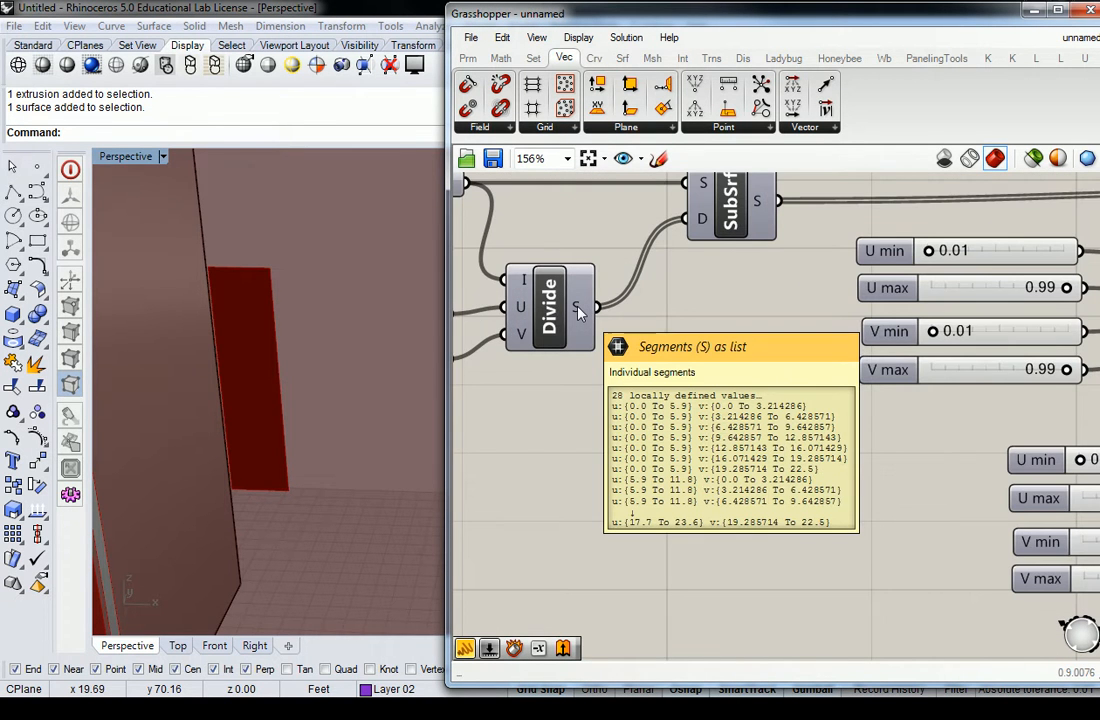
pyautogui.scroll(-3, 813, 326)
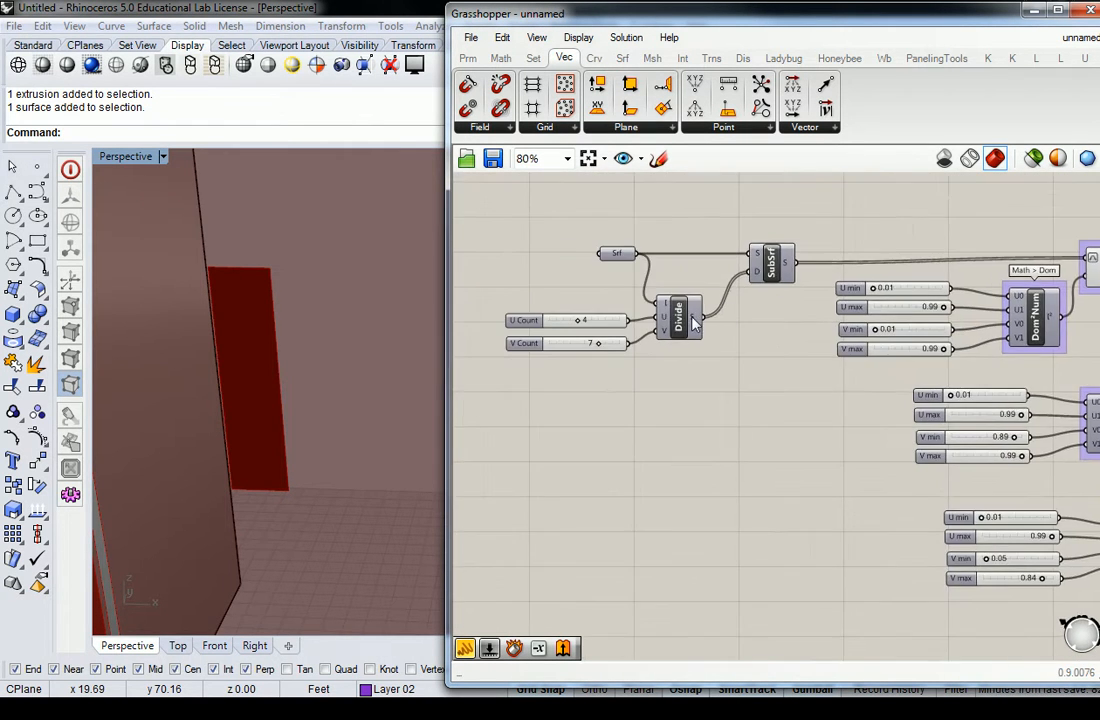
pyautogui.scroll(-4, 636, 258)
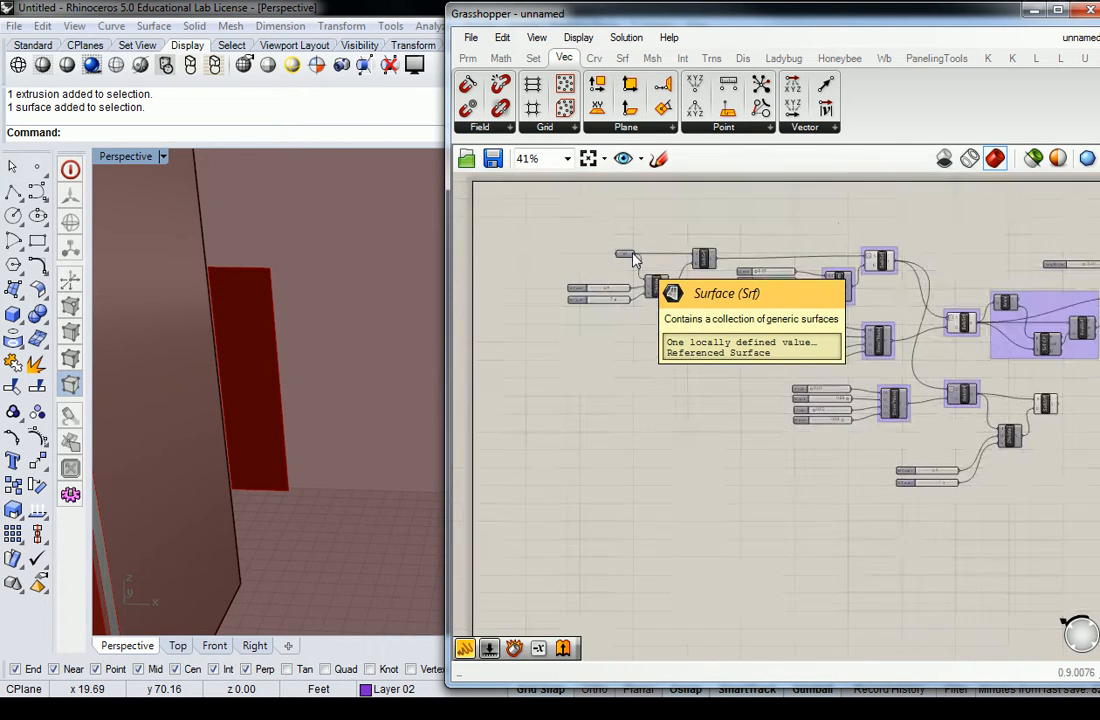
pyautogui.scroll(5, 836, 318)
pyautogui.moveTo(713, 323)
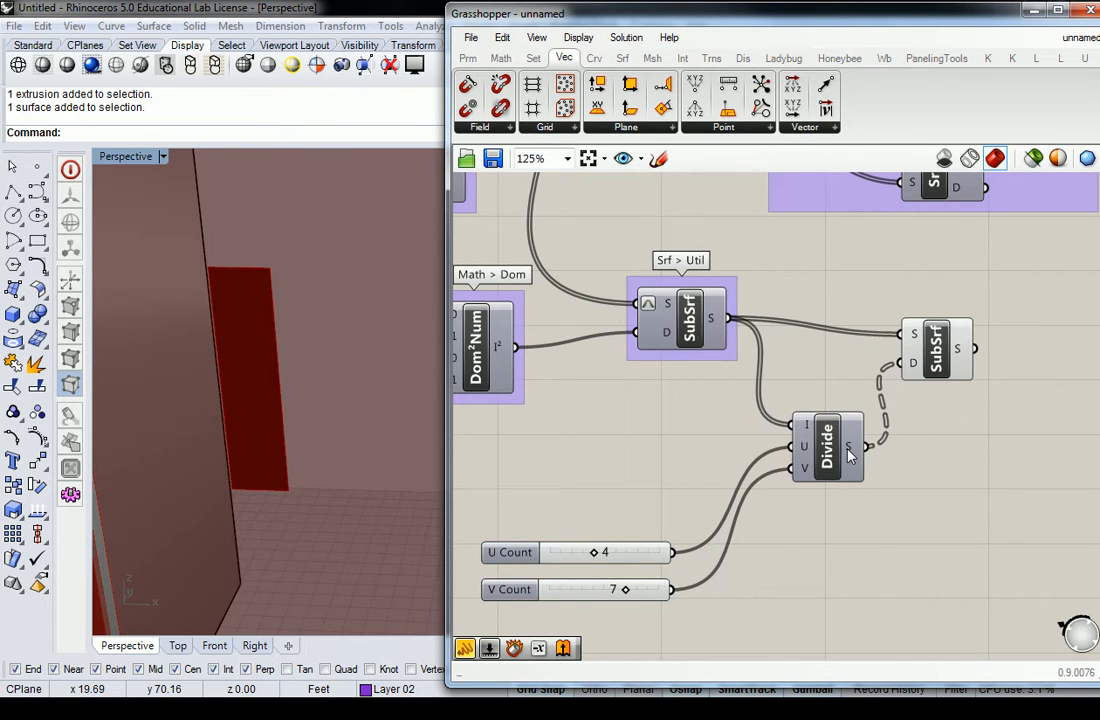
# Step: Inspect the duplicated SubSrf's output and the connection from the duplicated Divide to its domain input
pyautogui.scroll(-5, 848, 455)
pyautogui.moveTo(706, 373); pyautogui.dragTo(760, 406, button='right')
pyautogui.scroll(5, 879, 432)
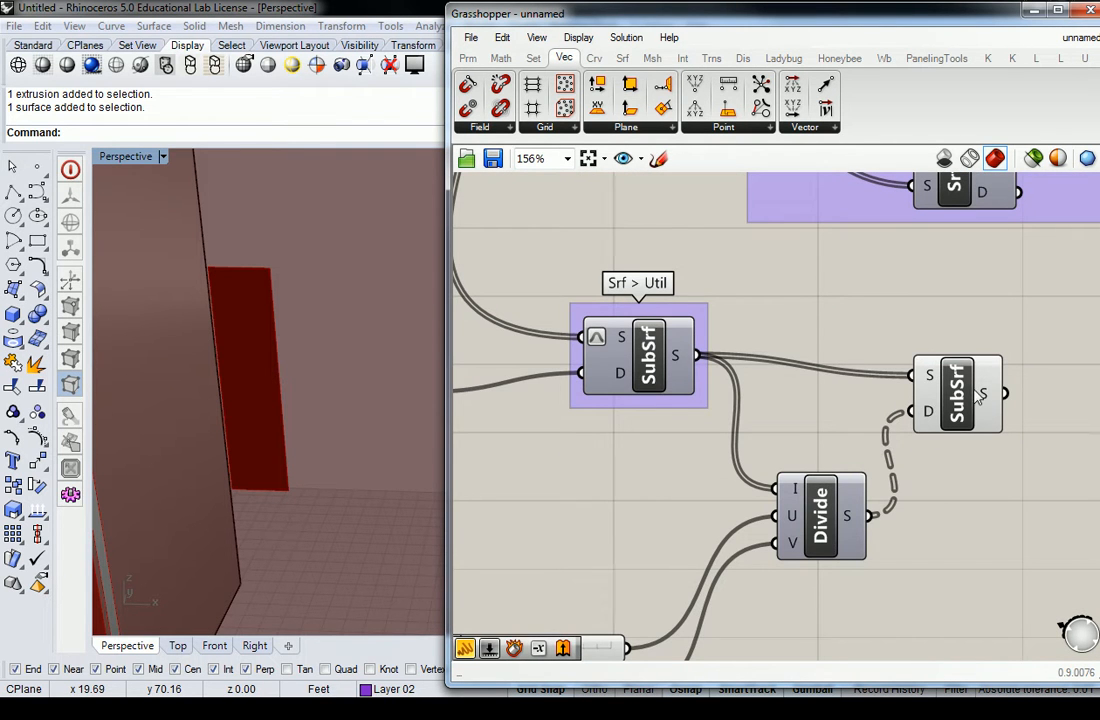
pyautogui.moveTo(986, 400)
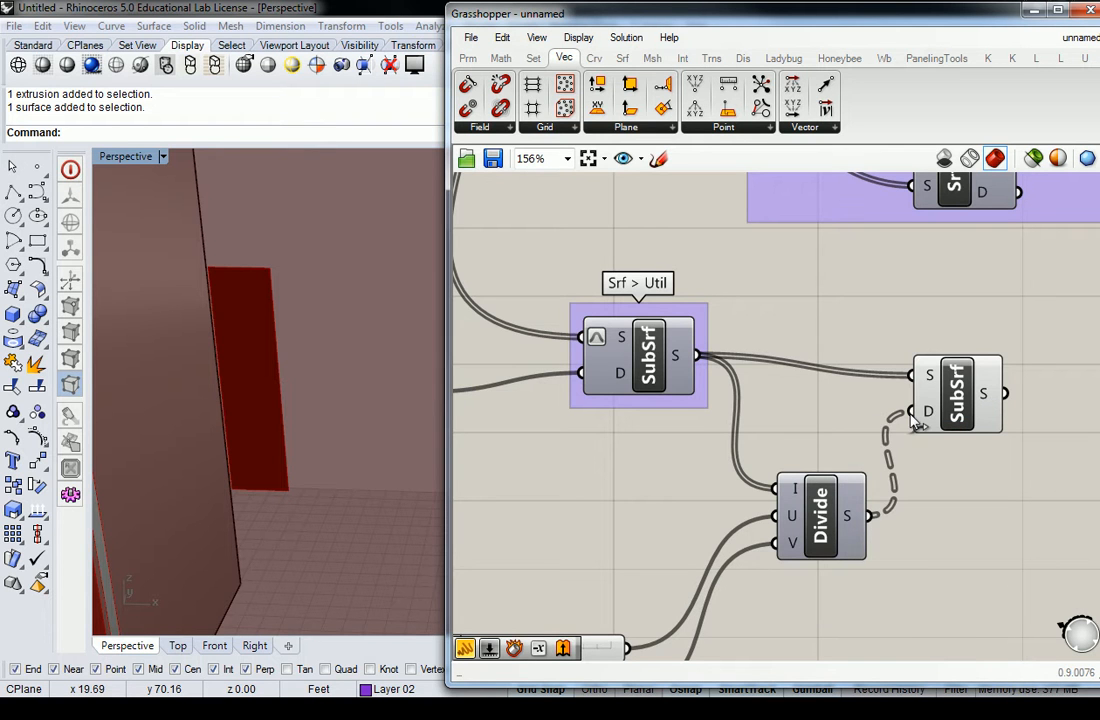
# Step: Inspect the domain input of the original SubSrf and compare it with the data in the Srf parameter
pyautogui.scroll(-4, 914, 420)
pyautogui.moveTo(700, 322); pyautogui.dragTo(826, 376, button='right')
pyautogui.moveTo(728, 312); pyautogui.dragTo(950, 352, button='right')
pyautogui.scroll(3, 633, 255)
pyautogui.scroll(1, 690, 295)
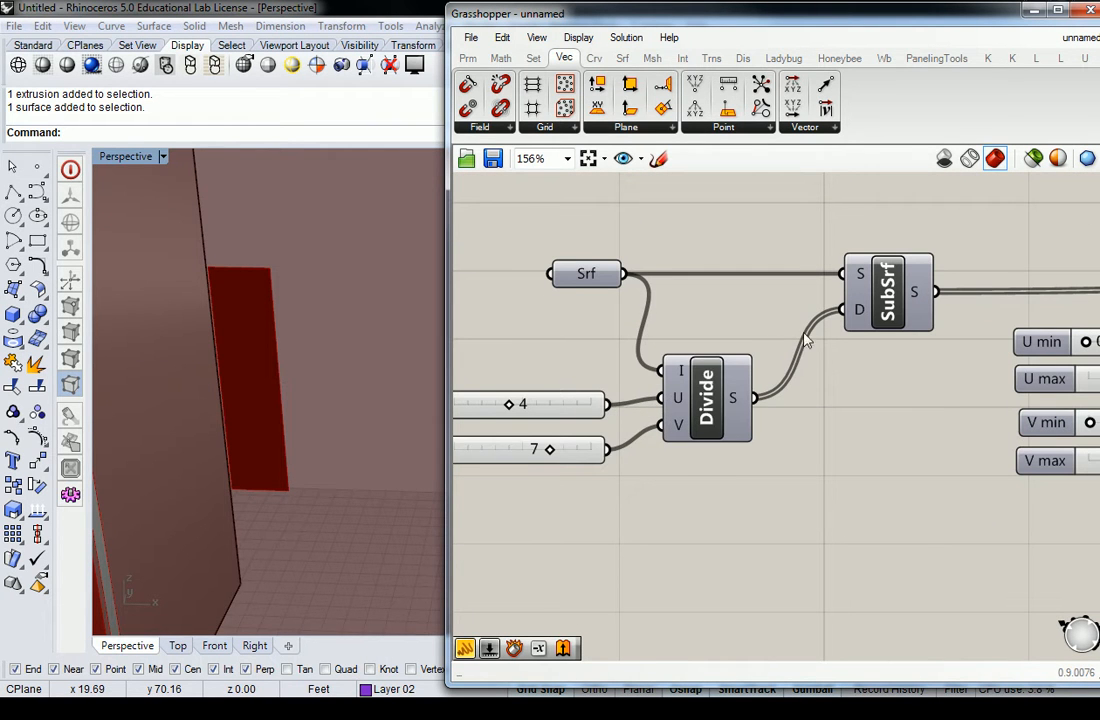
pyautogui.moveTo(850, 318)
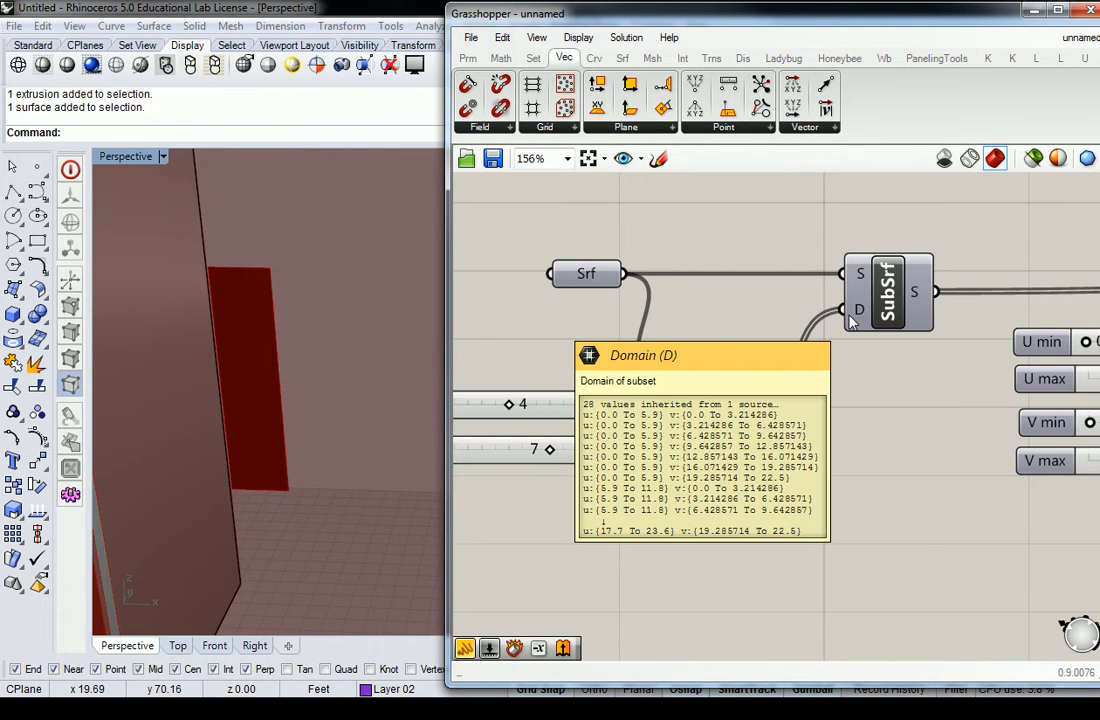
pyautogui.moveTo(613, 281)
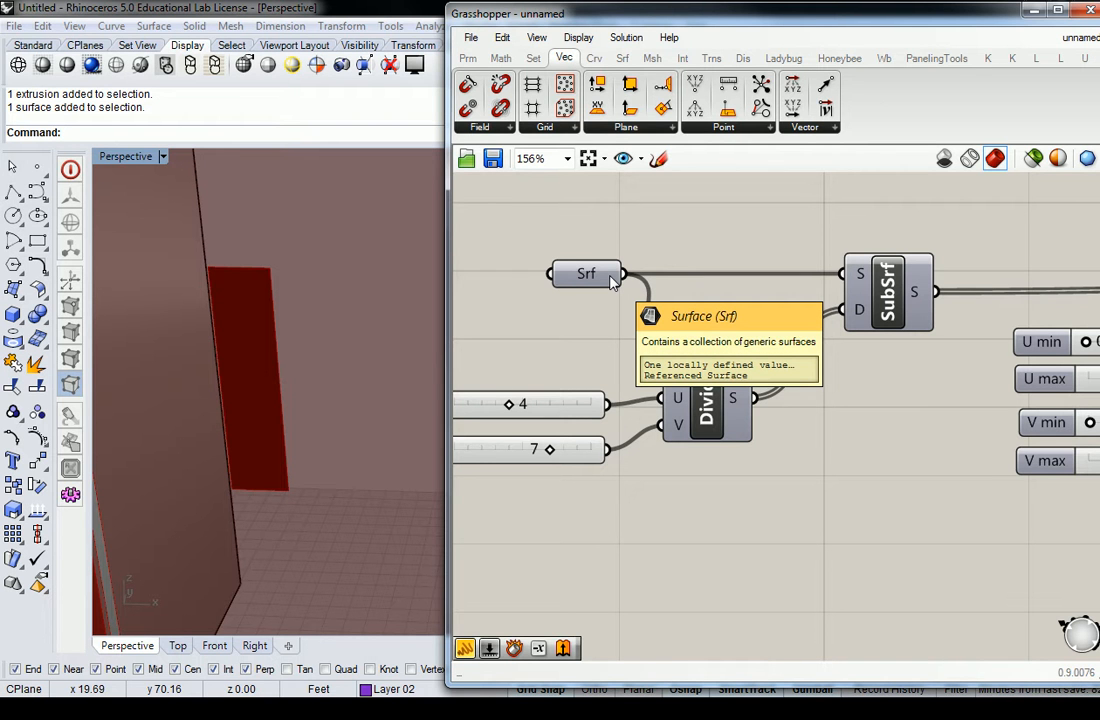
pyautogui.scroll(-5, 614, 279)
# Step: Compare the panel SubSrf's surface list with the segments output by the duplicated Divide it feeds
pyautogui.scroll(6, 977, 437)
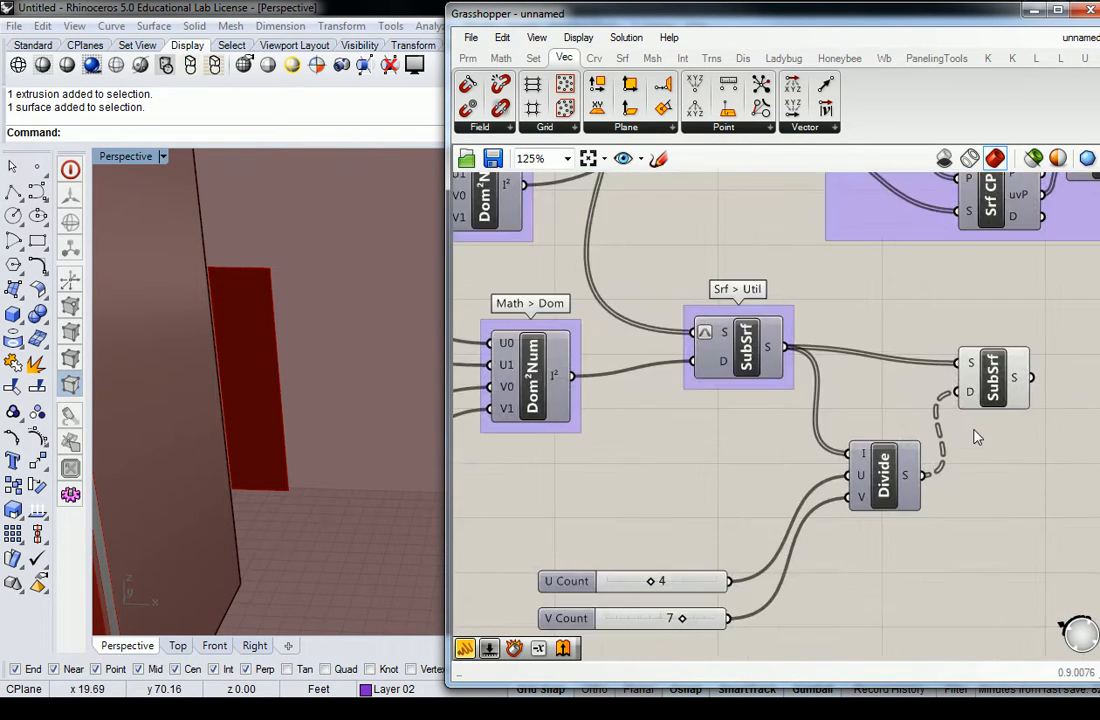
pyautogui.scroll(1, 977, 437)
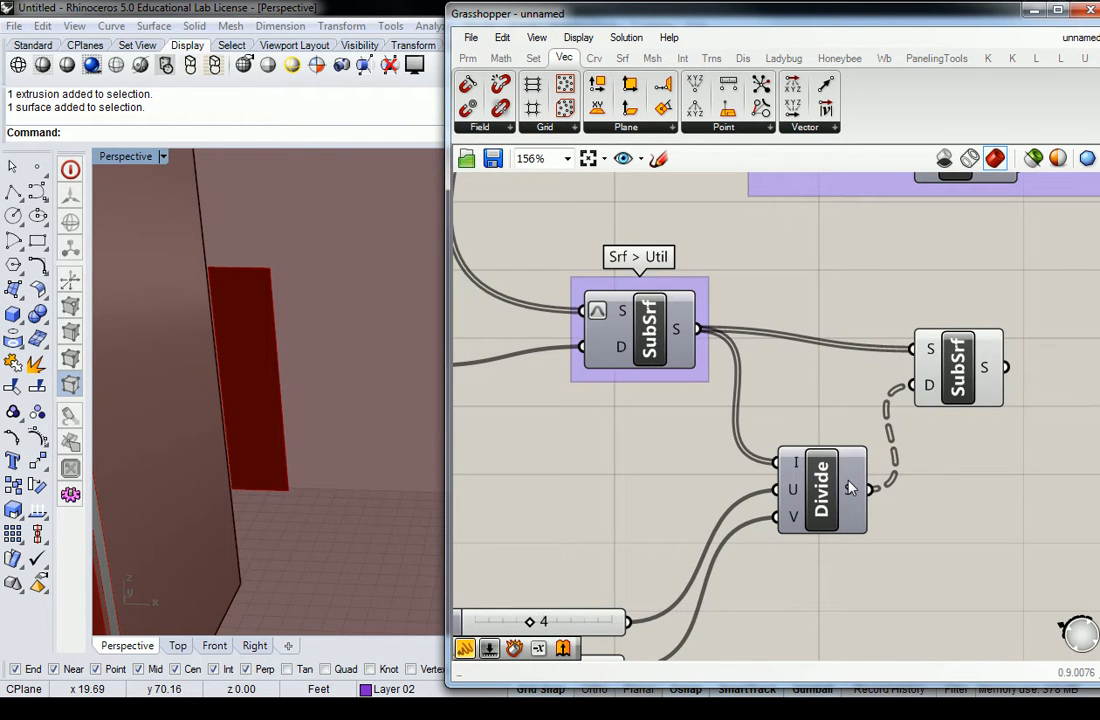
pyautogui.moveTo(850, 488)
pyautogui.moveTo(678, 332)
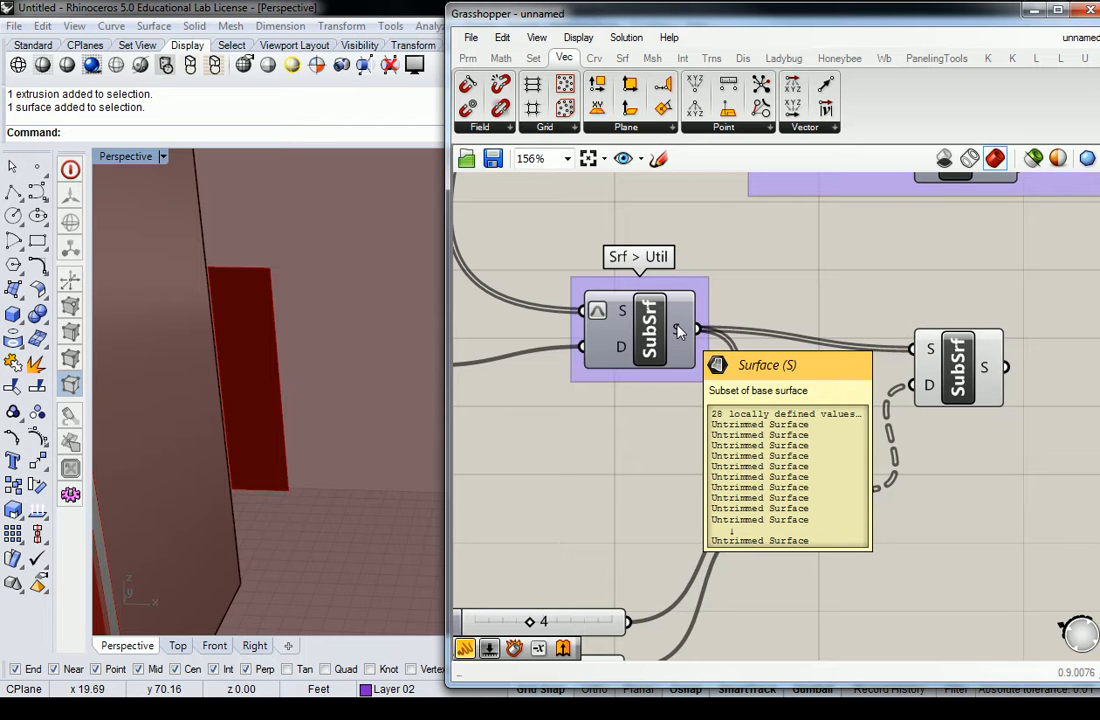
pyautogui.moveTo(678, 332); pyautogui.dragTo(772, 461)
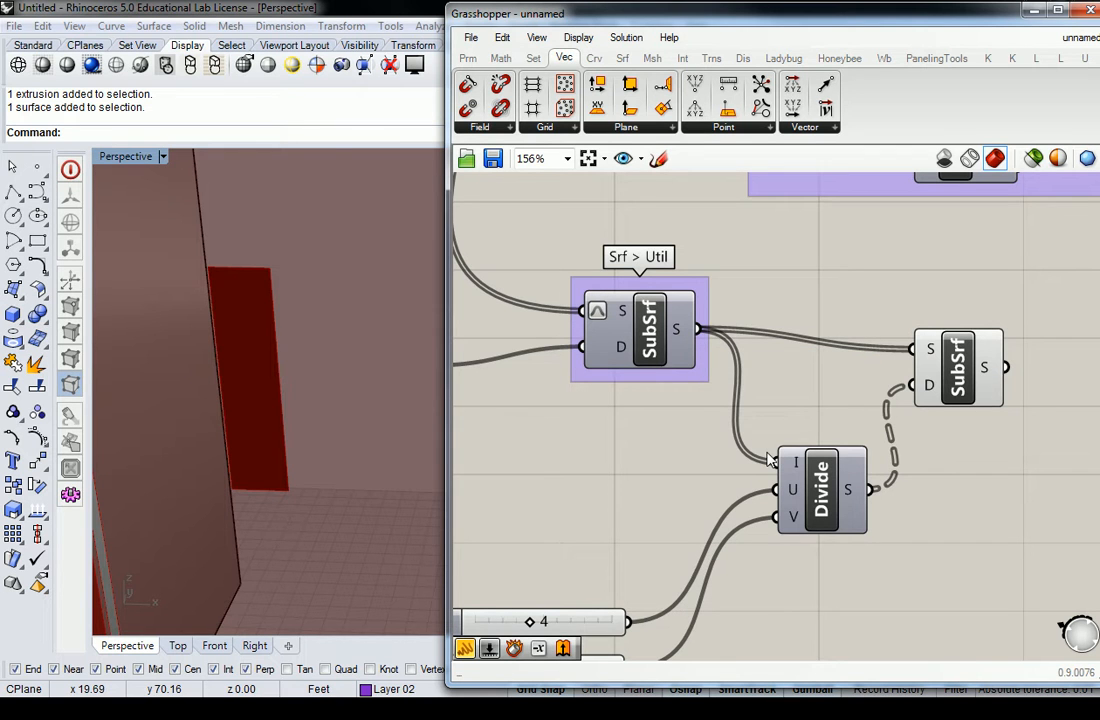
pyautogui.moveTo(663, 395); pyautogui.dragTo(715, 295, button='right')
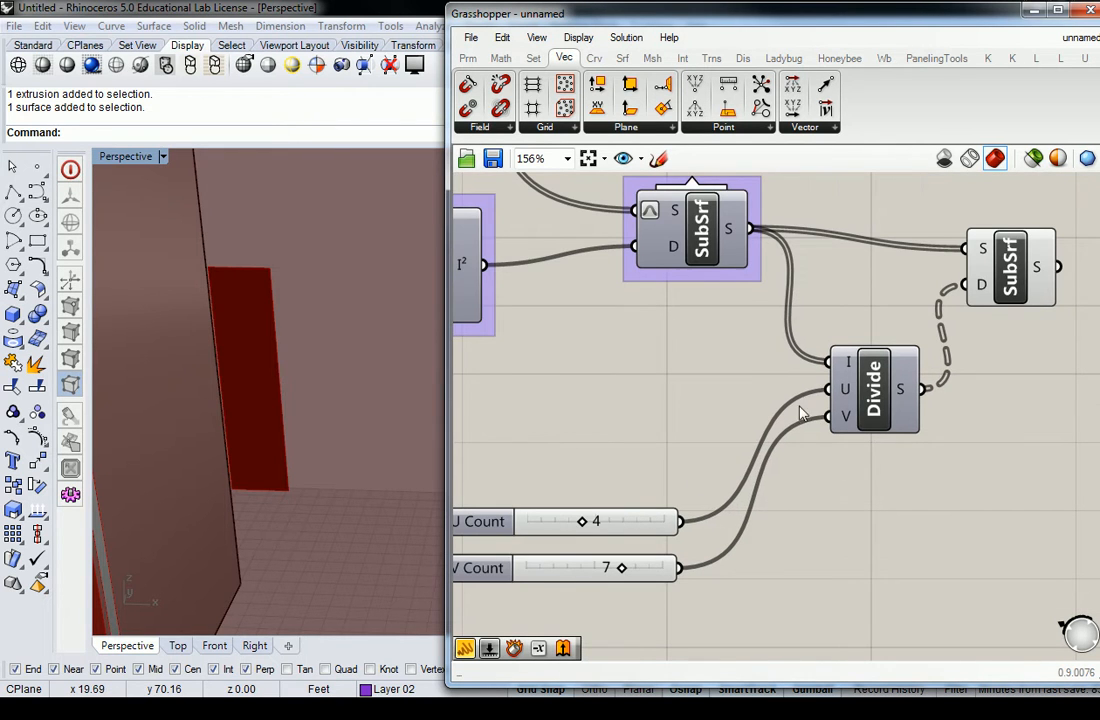
pyautogui.moveTo(903, 397)
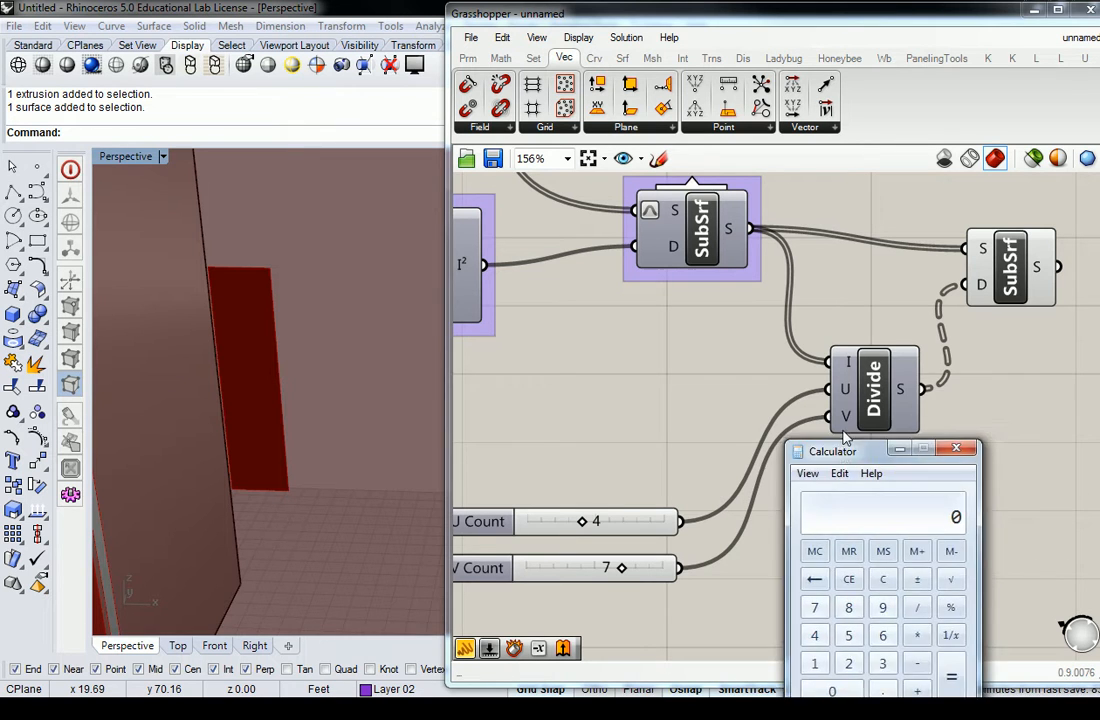
# Step: Calculate 28*4*7 in the Calculator, then return to the Grasshopper definition
pyautogui.click(847, 368)
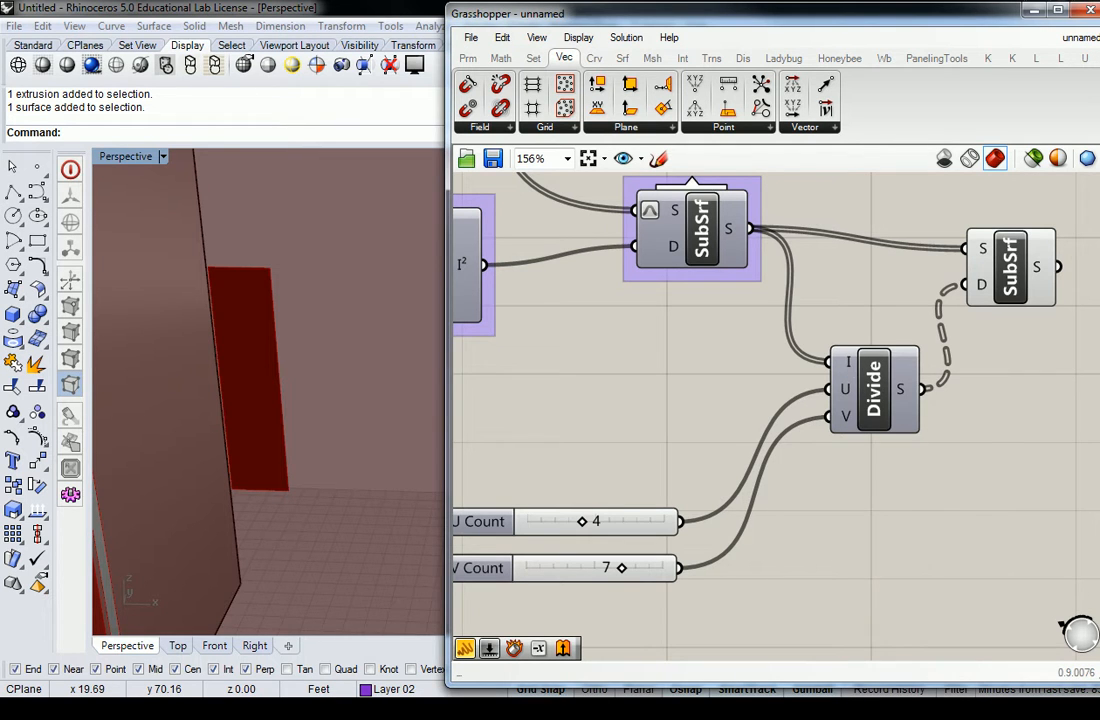
pyautogui.hotkey('alt', 'Tab')
pyautogui.write('28*4*7')
pyautogui.press('Return')
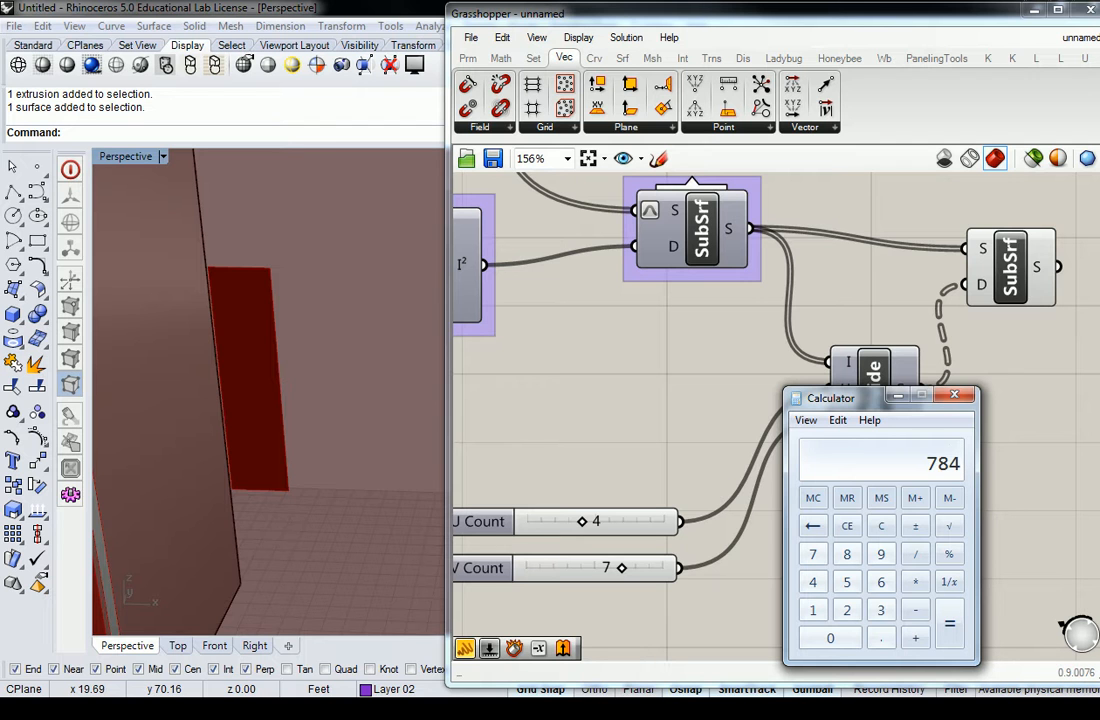
pyautogui.hotkey('alt', 'Tab')
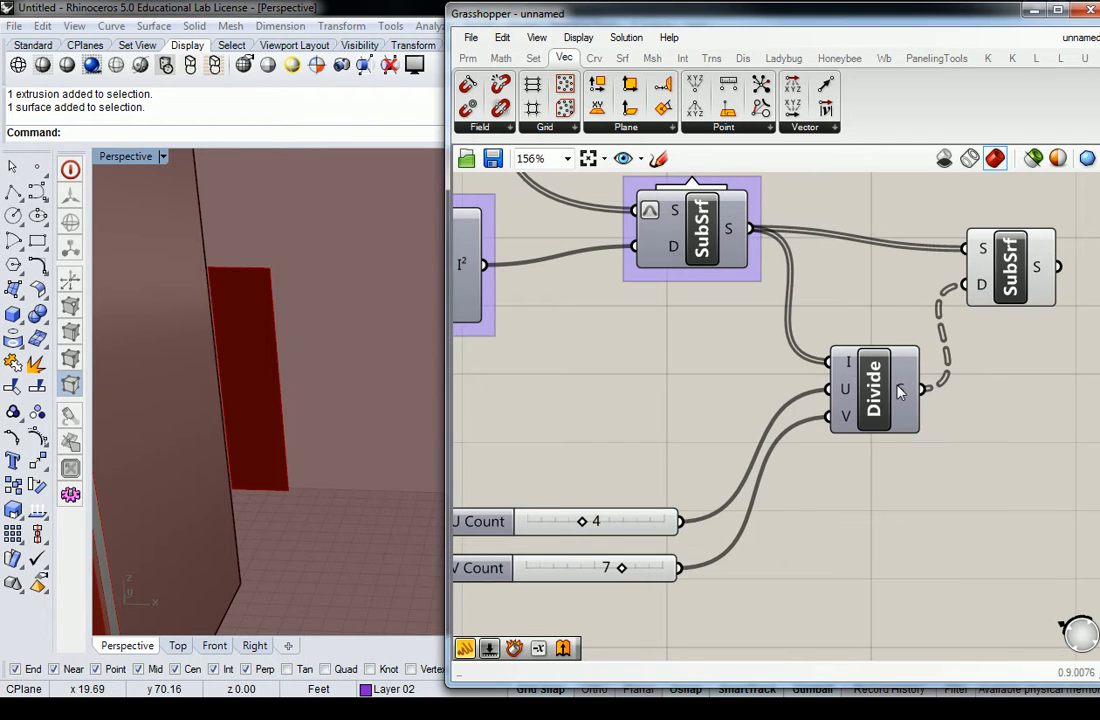
# Step: Graft the surface output of the panel SubSrf that feeds the duplicated Divide and SubSrf
pyautogui.moveTo(898, 392)
pyautogui.scroll(-2, 898, 392)
pyautogui.scroll(3, 900, 400)
pyautogui.moveTo(676, 278); pyautogui.dragTo(733, 341, button='right')
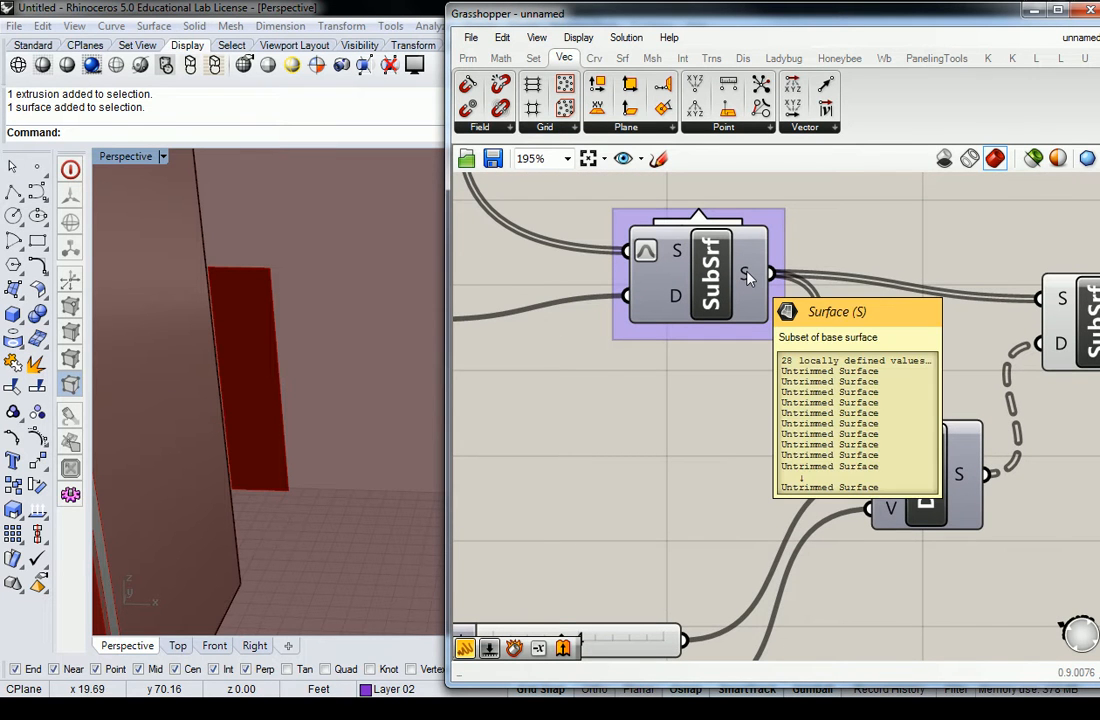
pyautogui.rightClick(748, 278)
pyautogui.click(800, 379)
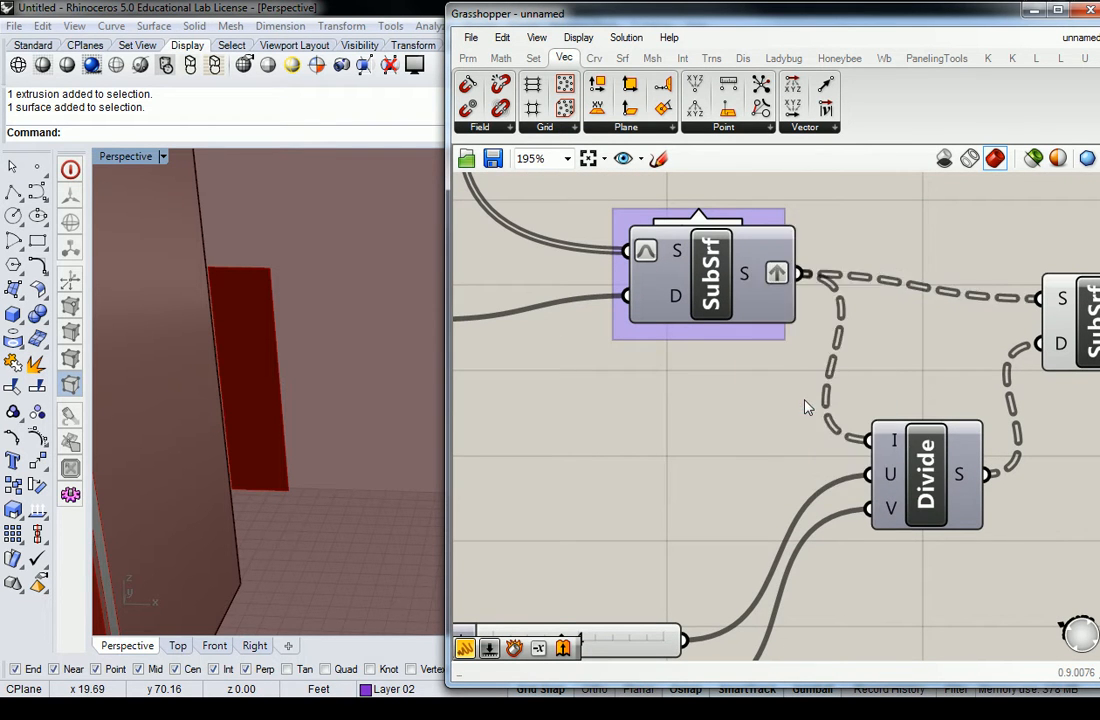
# Step: Examine the subdivided panel surfaces across the facade in the Perspective viewport
pyautogui.scroll(-3, 339, 289)
pyautogui.scroll(-8, 339, 289)
pyautogui.keyDown('shift'); pyautogui.moveTo(311, 296); pyautogui.dragTo(278, 343, button='right'); pyautogui.keyUp('shift')
pyautogui.scroll(-5, 305, 343)
pyautogui.scroll(-4, 305, 349)
pyautogui.scroll(4, 263, 363)
pyautogui.scroll(5, 245, 358)
pyautogui.scroll(-4, 920, 366)
# Step: Highlight the duplicated SubSrf's subdivisions and set its V Count slider to 1
pyautogui.moveTo(943, 365); pyautogui.dragTo(975, 356)
pyautogui.click(760, 310)
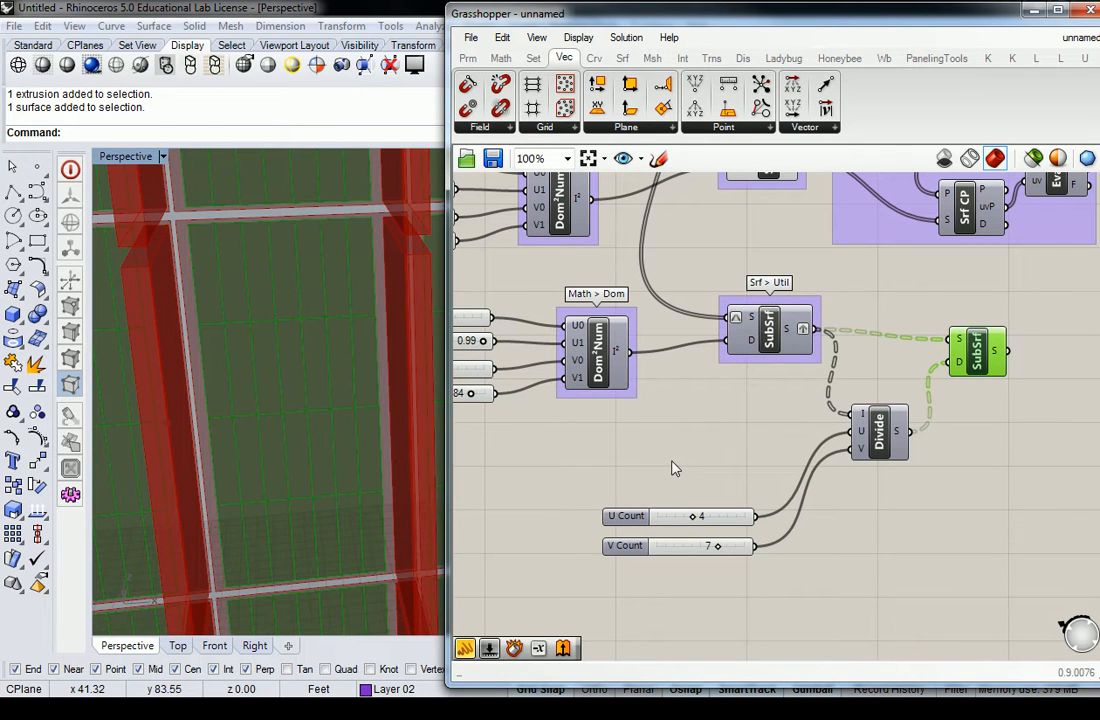
pyautogui.moveTo(717, 547); pyautogui.dragTo(670, 551)
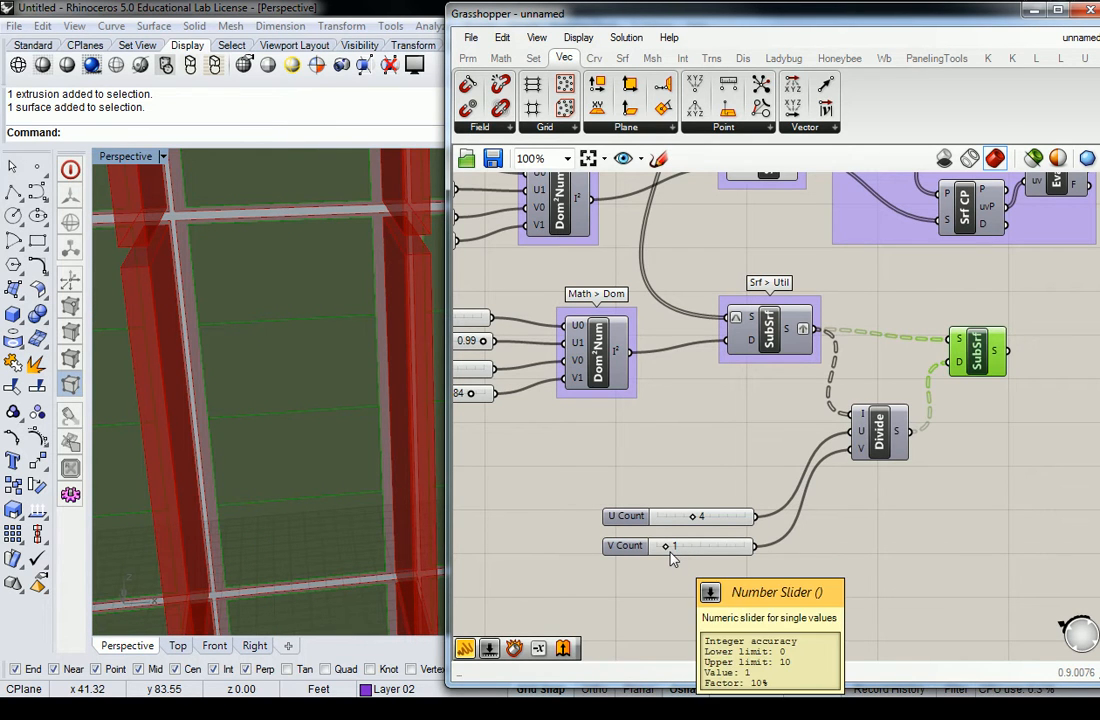
# Step: Raise the U Count slider's upper limit to 20 and set the slider to 17
pyautogui.moveTo(693, 516); pyautogui.dragTo(775, 510)
pyautogui.moveTo(991, 360); pyautogui.dragTo(997, 355)
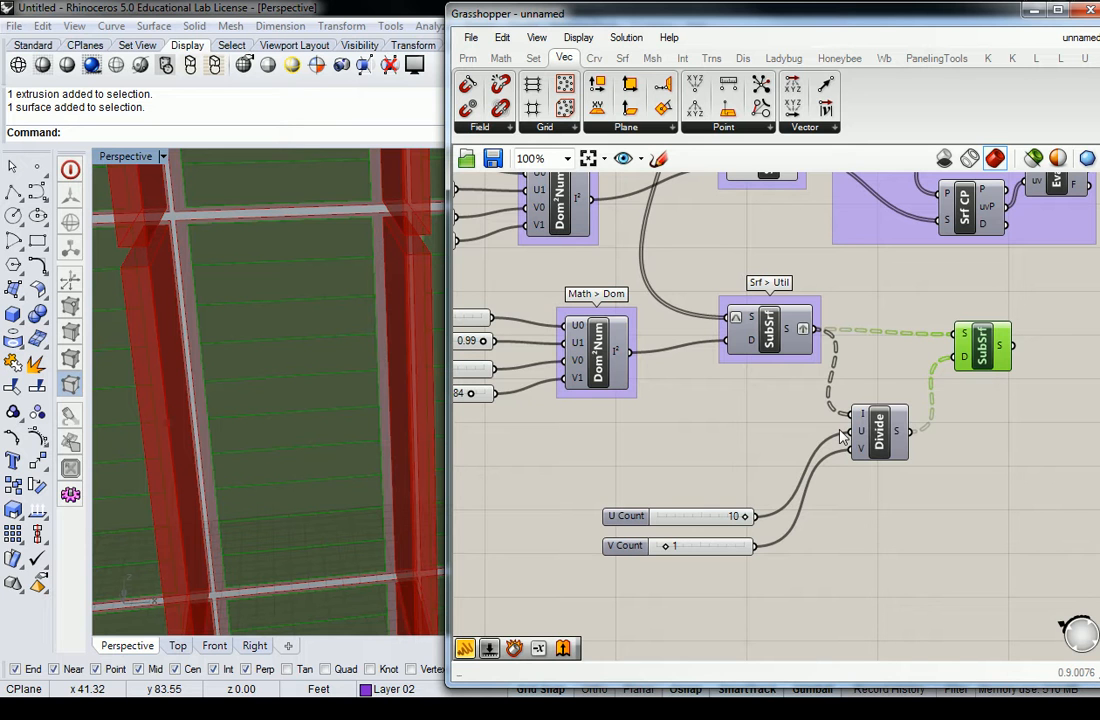
pyautogui.click(630, 518)
pyautogui.doubleClick(630, 518)
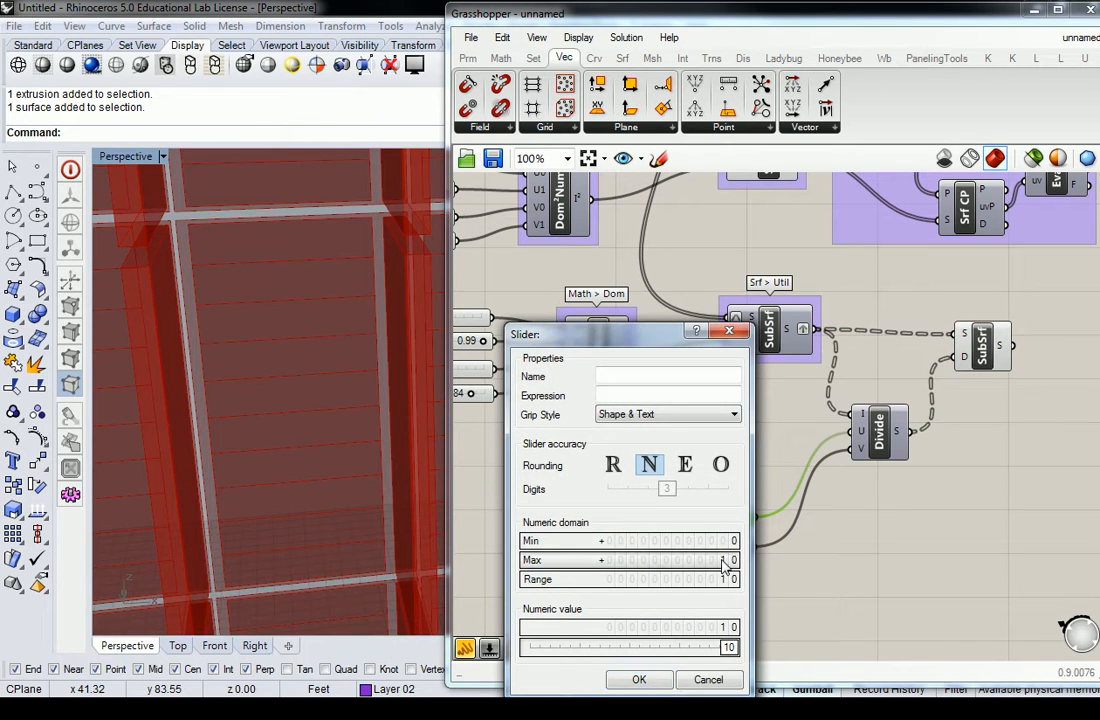
pyautogui.doubleClick(725, 562)
pyautogui.write('20')
pyautogui.press('Return')
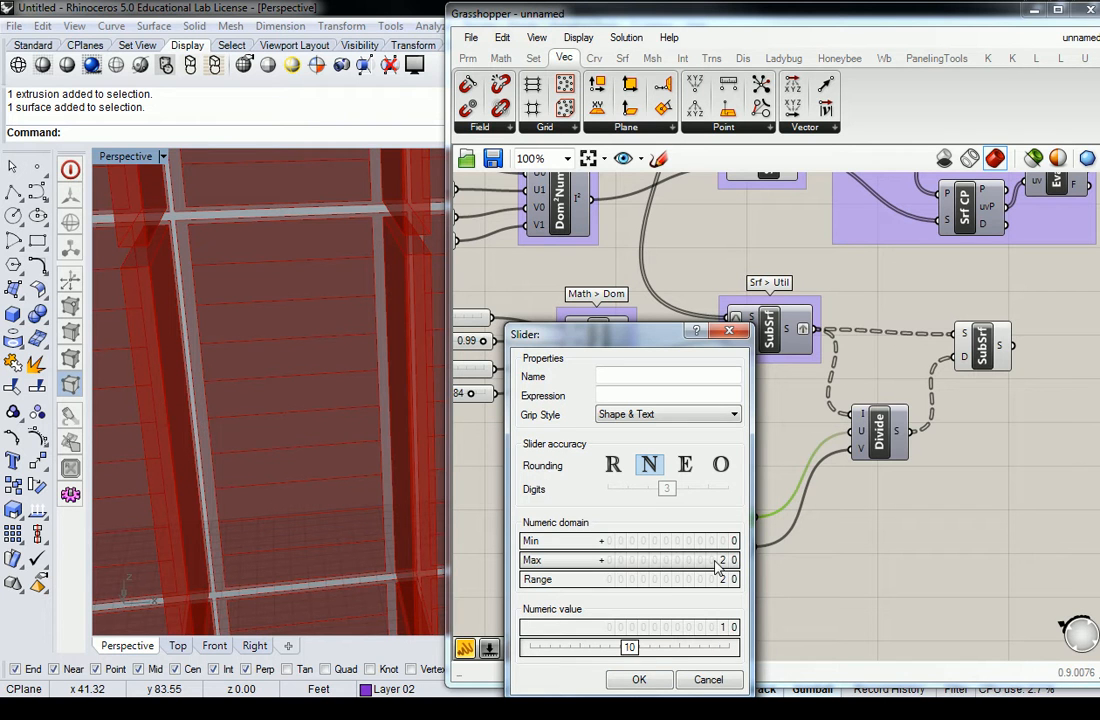
pyautogui.click(639, 679)
pyautogui.click(700, 495)
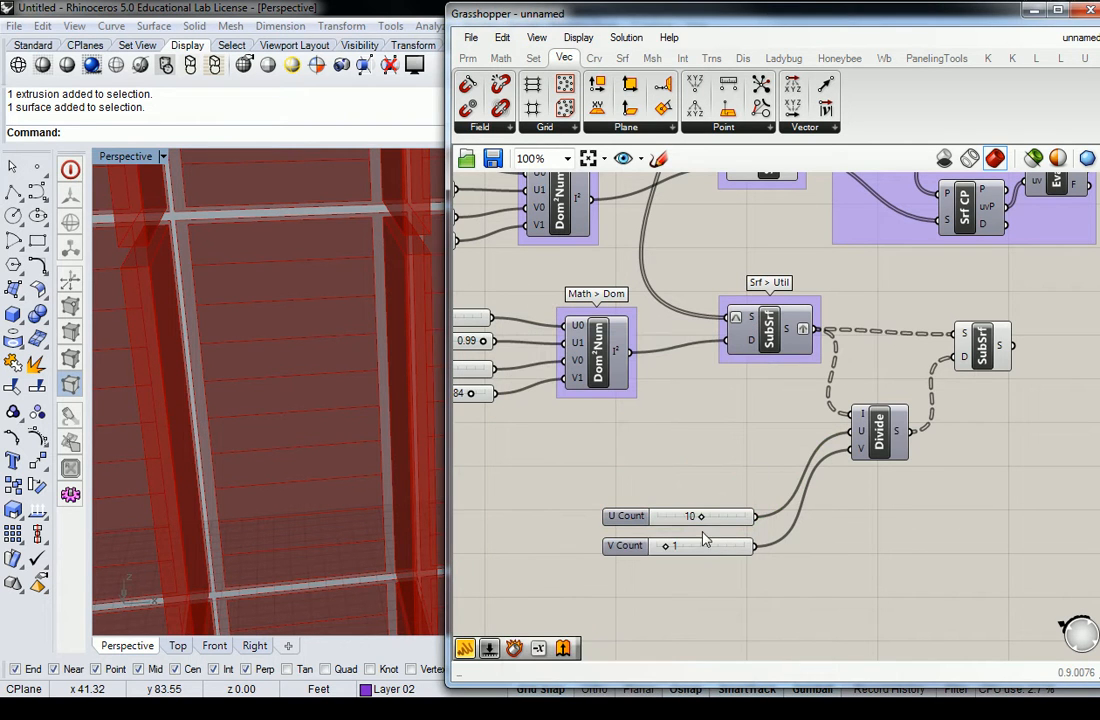
pyautogui.moveTo(703, 521); pyautogui.dragTo(734, 517)
pyautogui.click(972, 350)
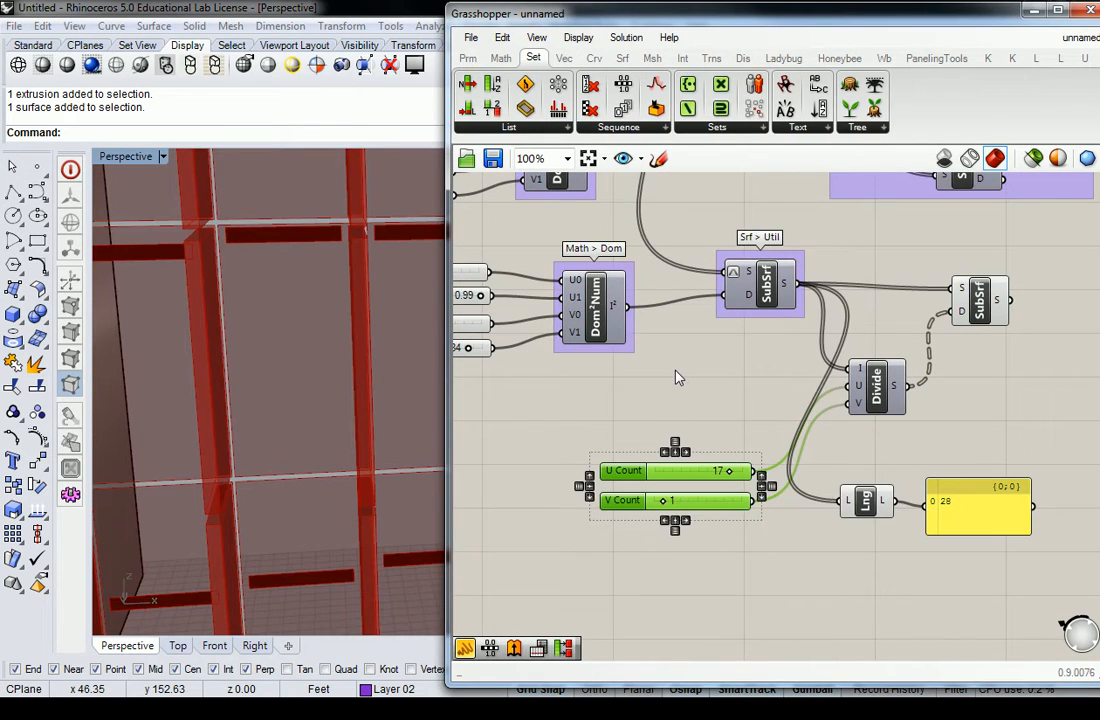
# Step: Flatten the surface output of the panel SubSrf that feeds Divide, and highlight the downstream SubSrf
pyautogui.click(676, 377)
pyautogui.click(994, 290)
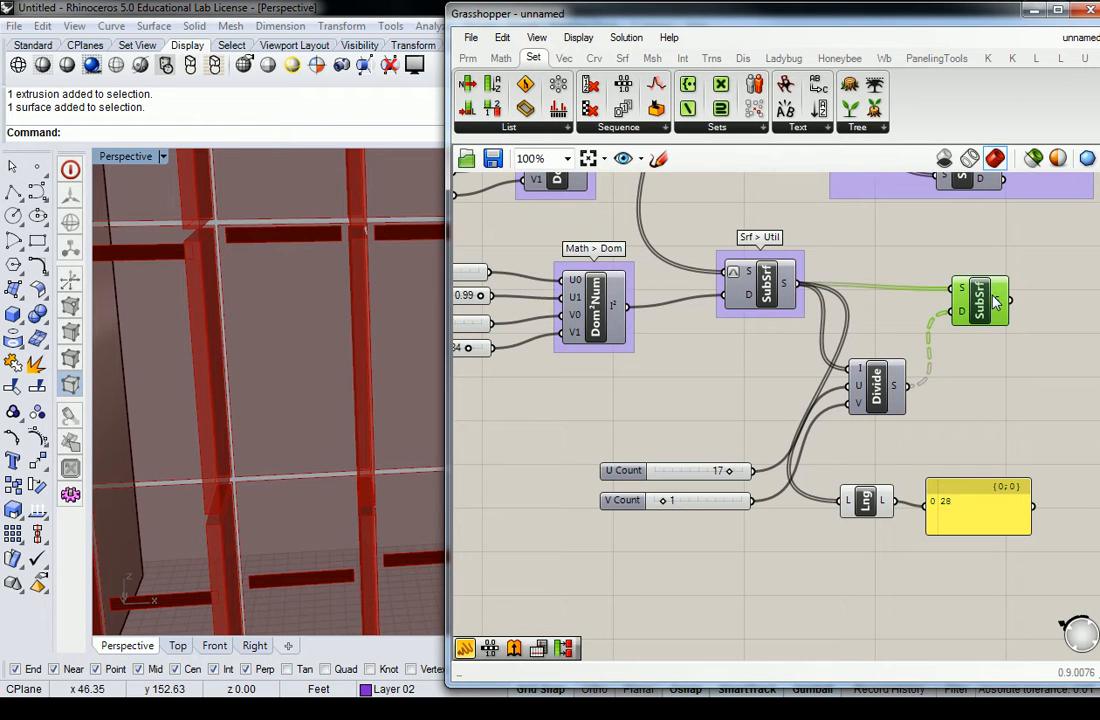
pyautogui.rightClick(792, 288)
pyautogui.click(835, 390)
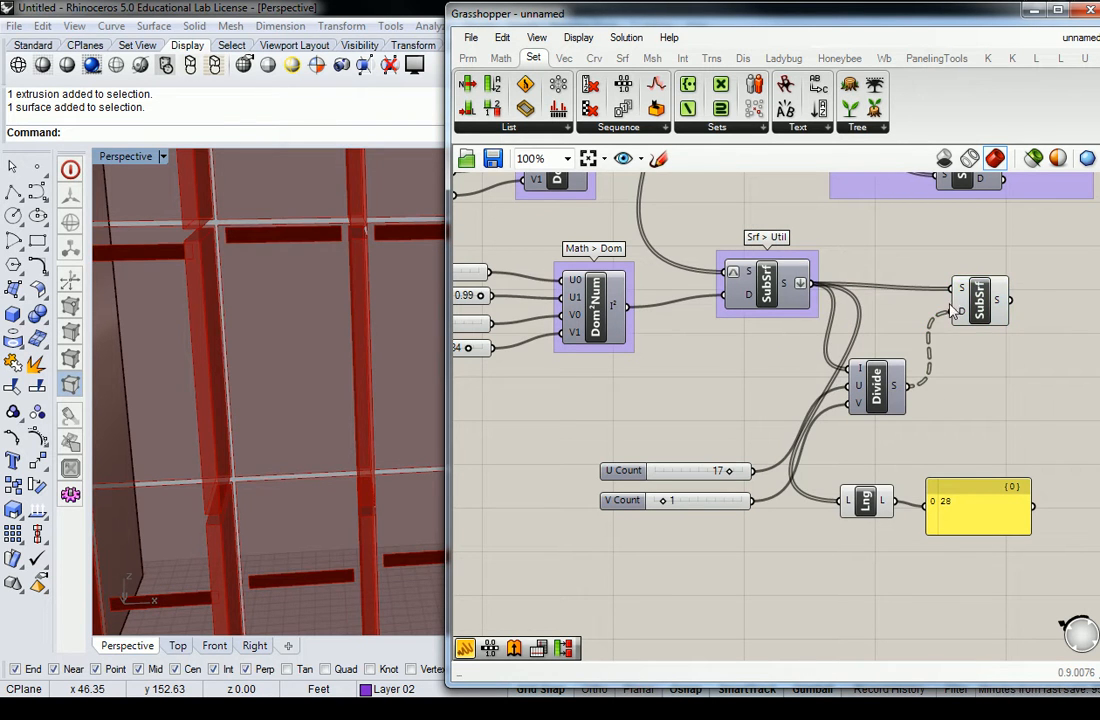
pyautogui.click(980, 303)
# Step: Delete the List Length component and its panel, and move the U Count and V Count sliders closer to Divide
pyautogui.moveTo(994, 461); pyautogui.dragTo(870, 556)
pyautogui.press('Delete')
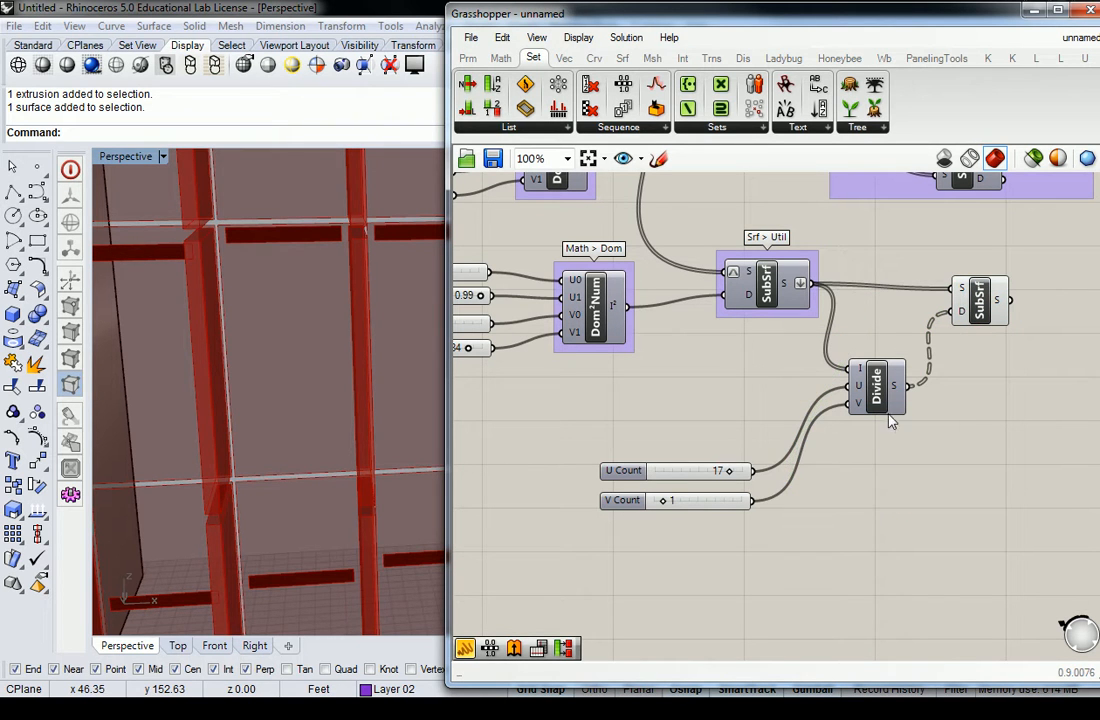
pyautogui.moveTo(725, 451)
pyautogui.mouseDown()
pyautogui.moveTo(696, 533)
pyautogui.moveTo(730, 432)
pyautogui.mouseUp()
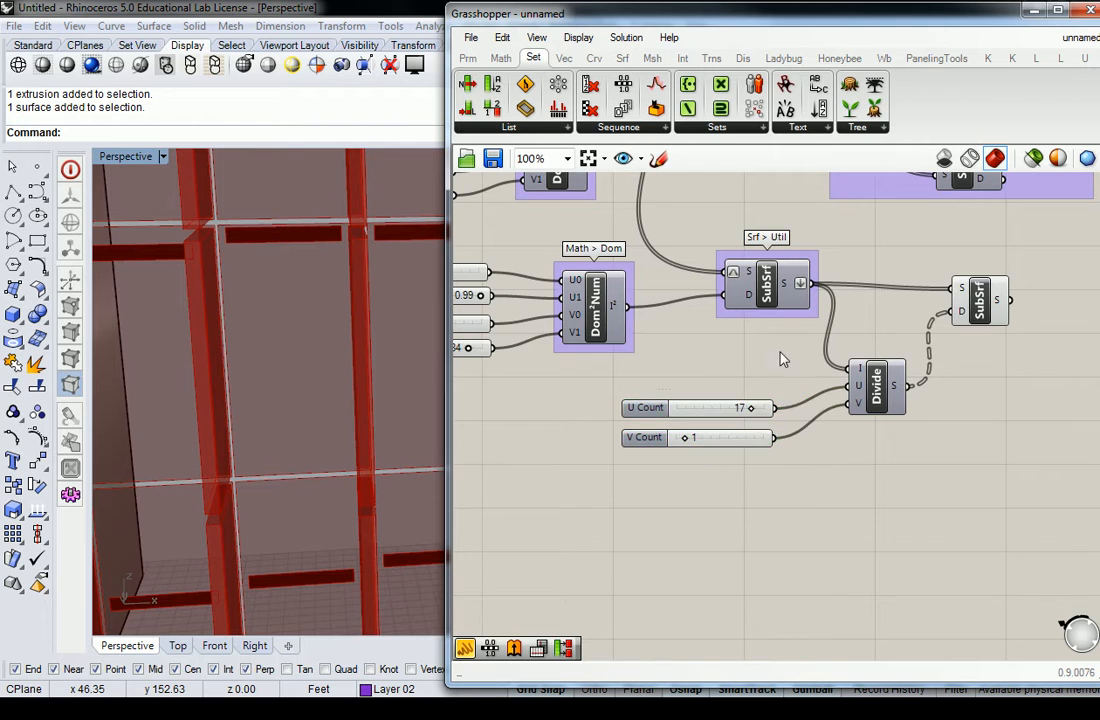
pyautogui.click(780, 352)
# Step: Graft the panel SubSrf's surface output and check the data structure of the downstream SubSrf's surfaces
pyautogui.moveTo(810, 321); pyautogui.dragTo(765, 349, button='right')
pyautogui.rightClick(755, 313)
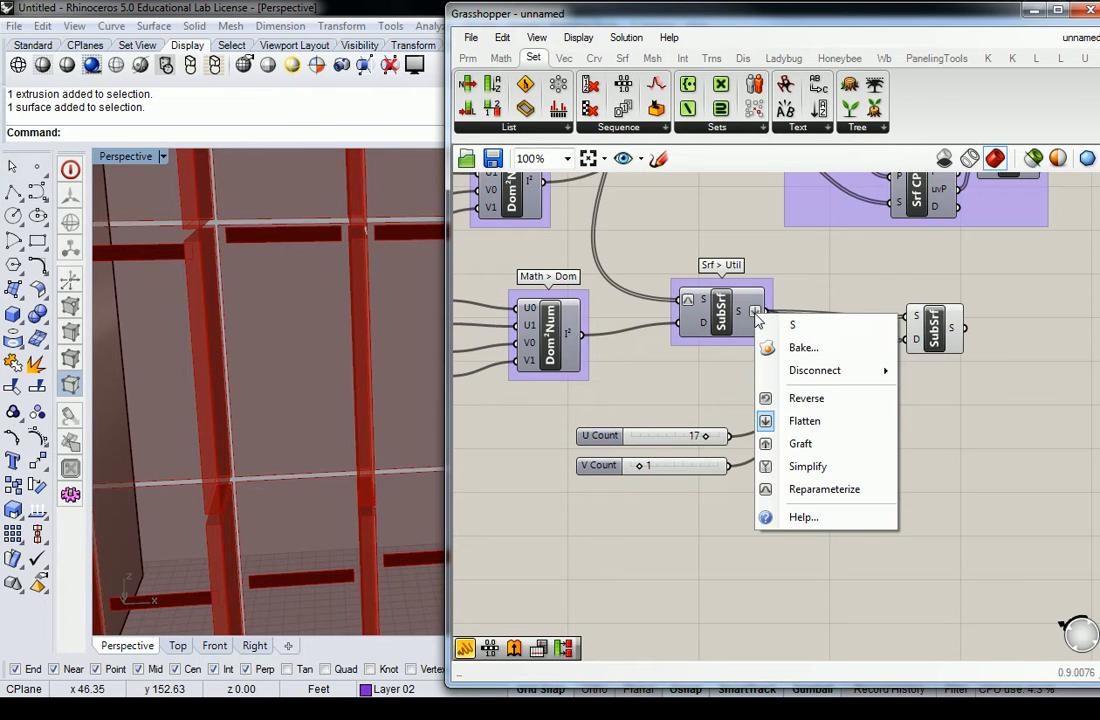
pyautogui.click(802, 443)
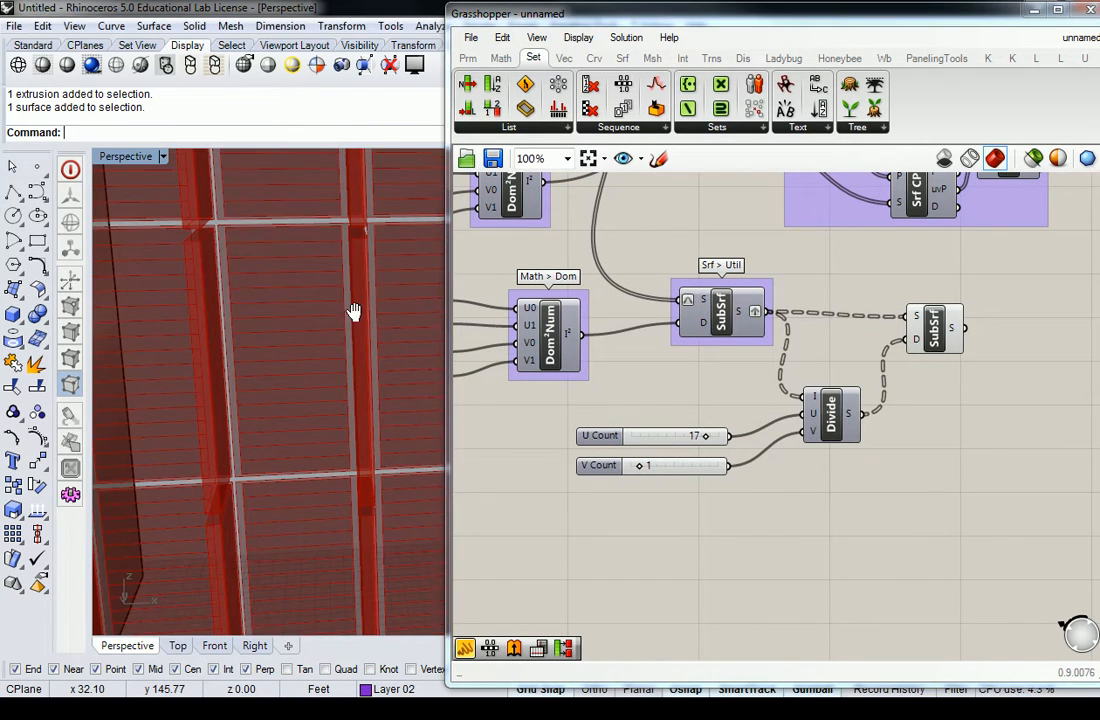
pyautogui.keyDown('shift'); pyautogui.moveTo(357, 312); pyautogui.dragTo(320, 338, button='right'); pyautogui.keyUp('shift')
pyautogui.click(920, 337)
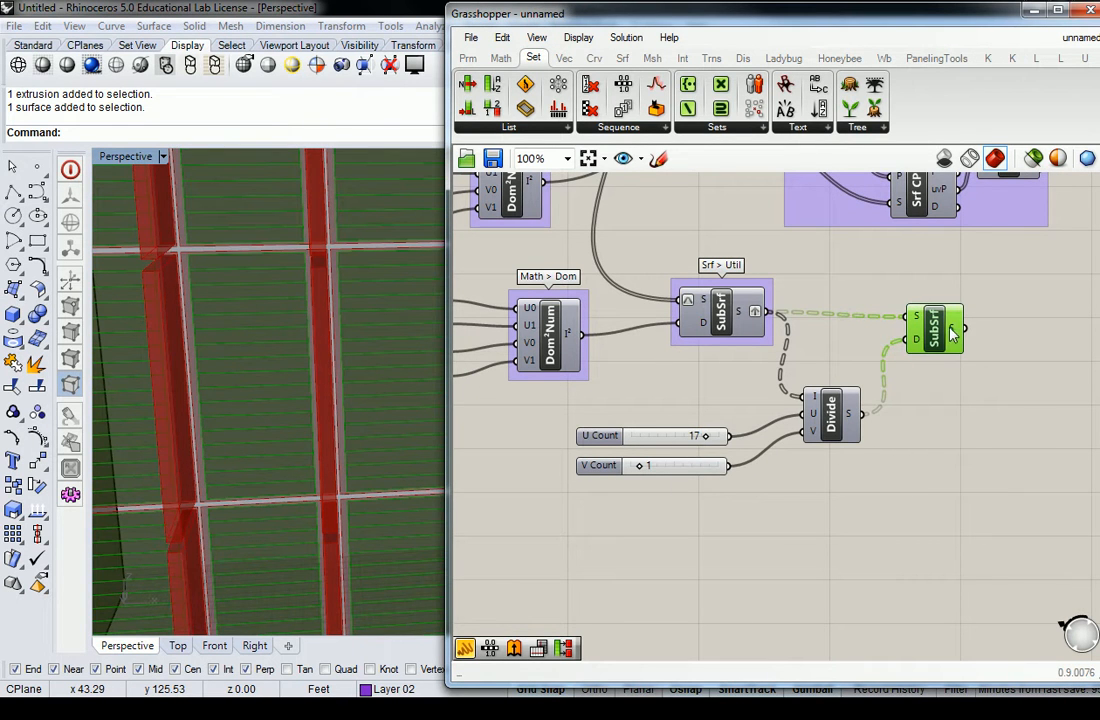
pyautogui.moveTo(951, 334)
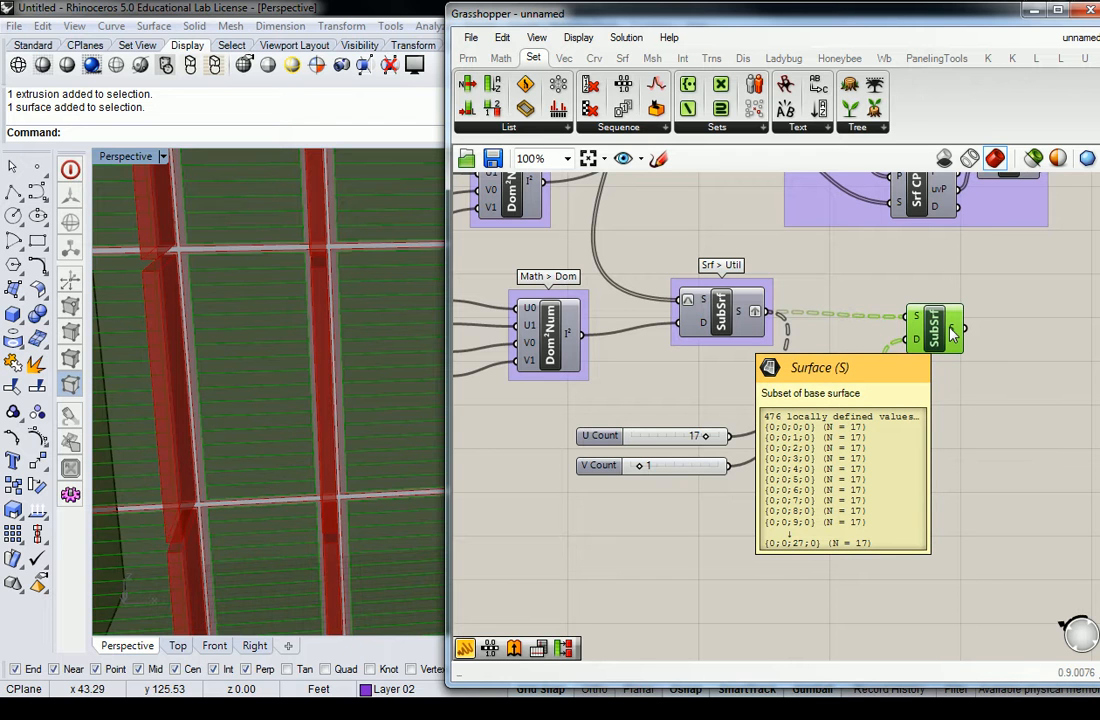
pyautogui.moveTo(1038, 315); pyautogui.dragTo(890, 353, button='right')
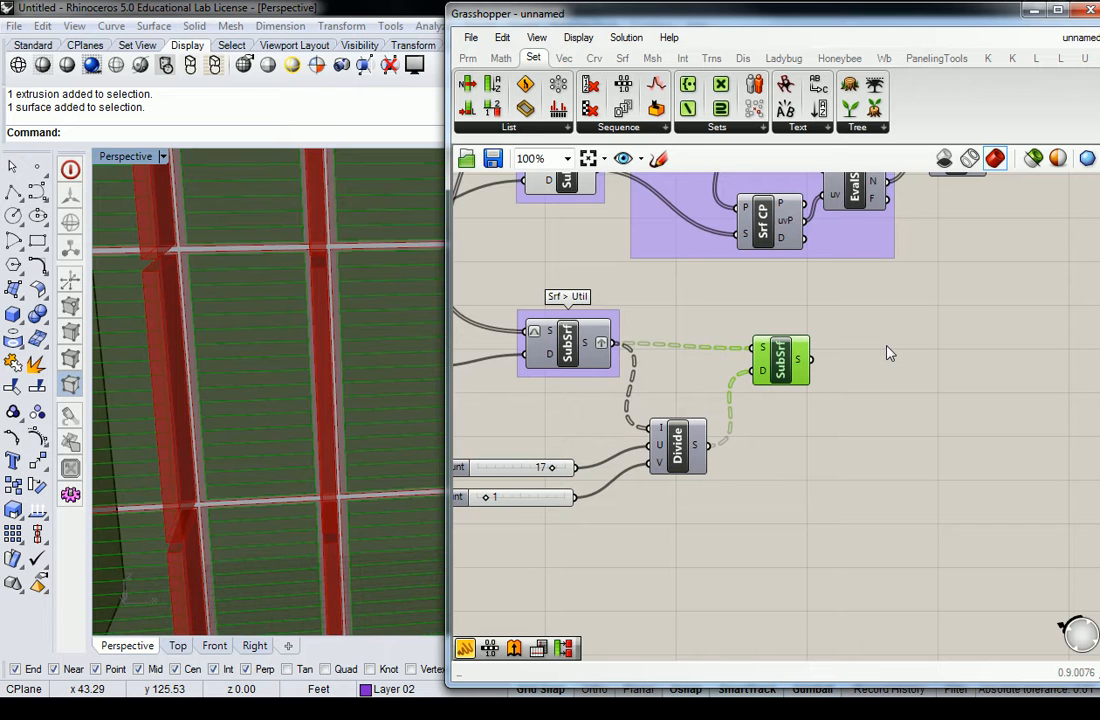
pyautogui.click(872, 356)
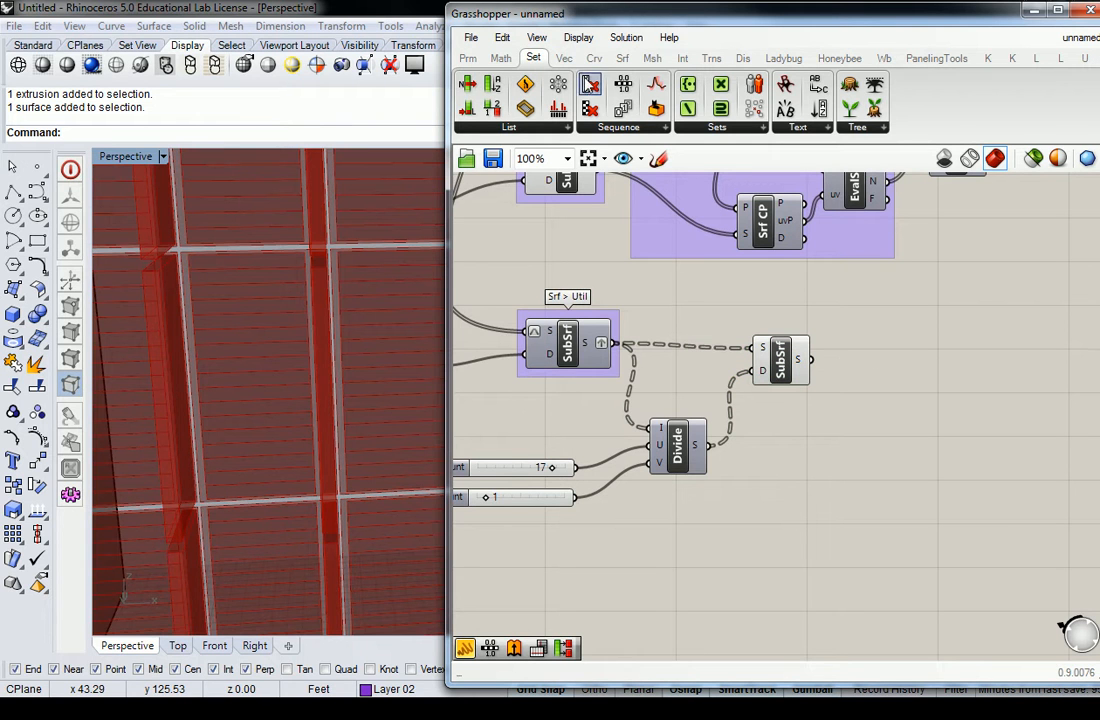
# Step: Add a Deconstruct Brep component and feed it the surfaces of the last SubSrf
pyautogui.moveTo(594, 62)
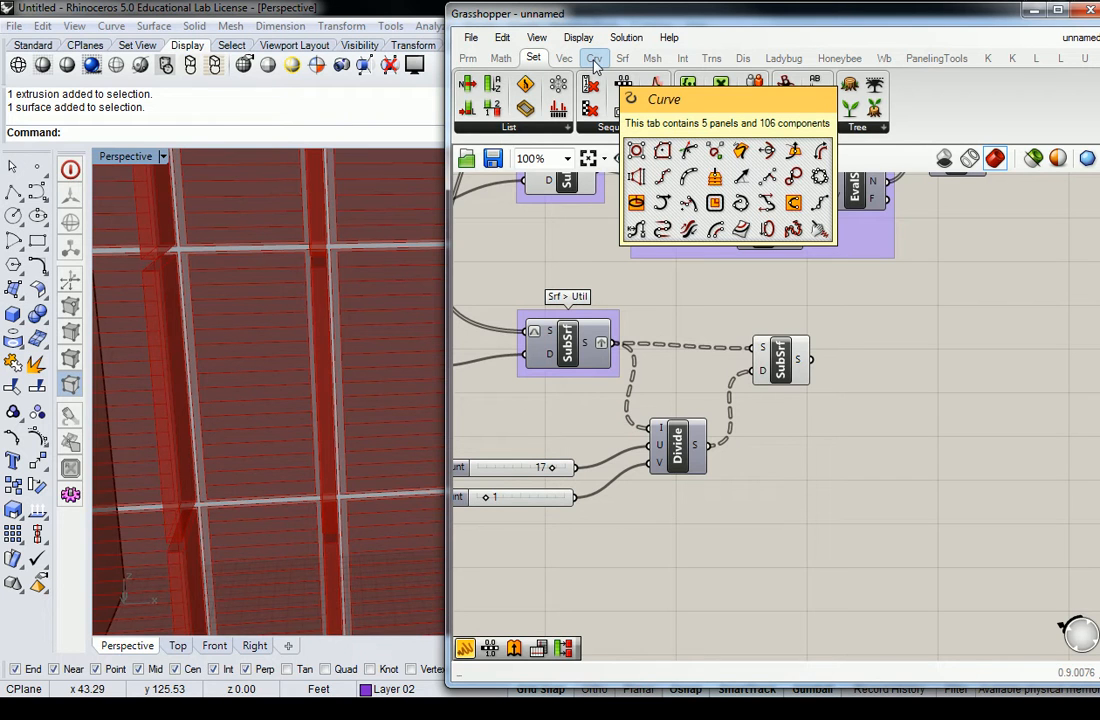
pyautogui.click(622, 58)
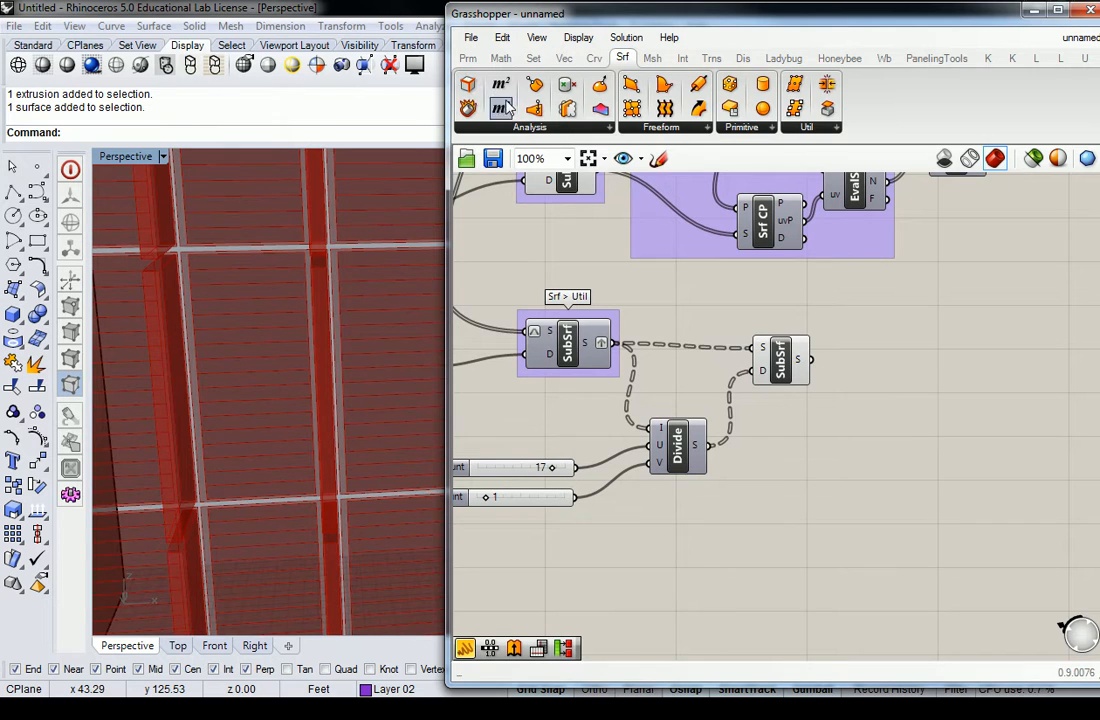
pyautogui.click(476, 125)
pyautogui.moveTo(639, 253); pyautogui.dragTo(845, 361)
pyautogui.moveTo(936, 363); pyautogui.dragTo(901, 373, button='right')
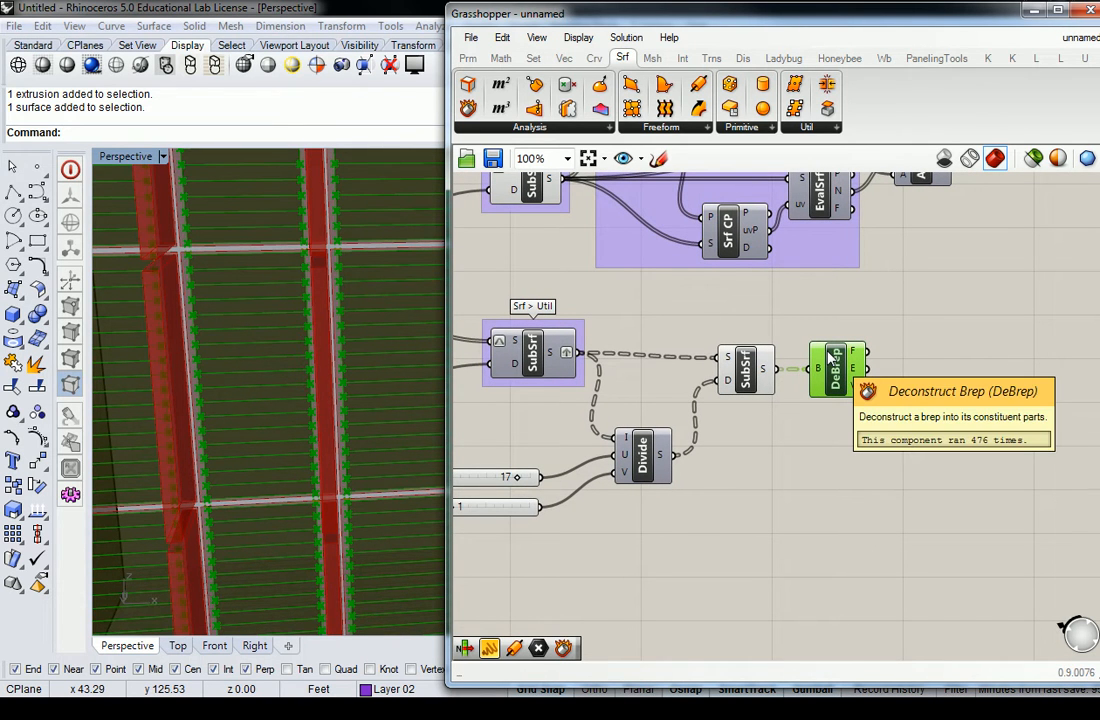
# Step: Review the whole definition and inspect the data structure of Deconstruct Brep's edges output
pyautogui.scroll(-5, 903, 317)
pyautogui.moveTo(903, 317); pyautogui.dragTo(1009, 458, button='right')
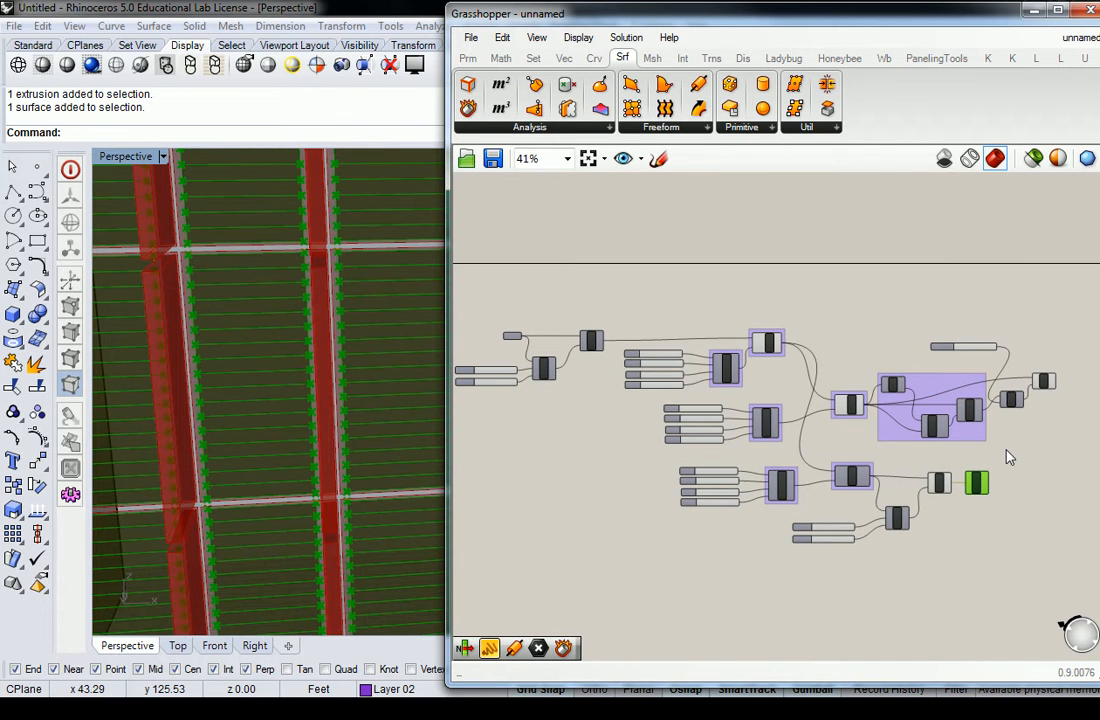
pyautogui.scroll(6, 1010, 452)
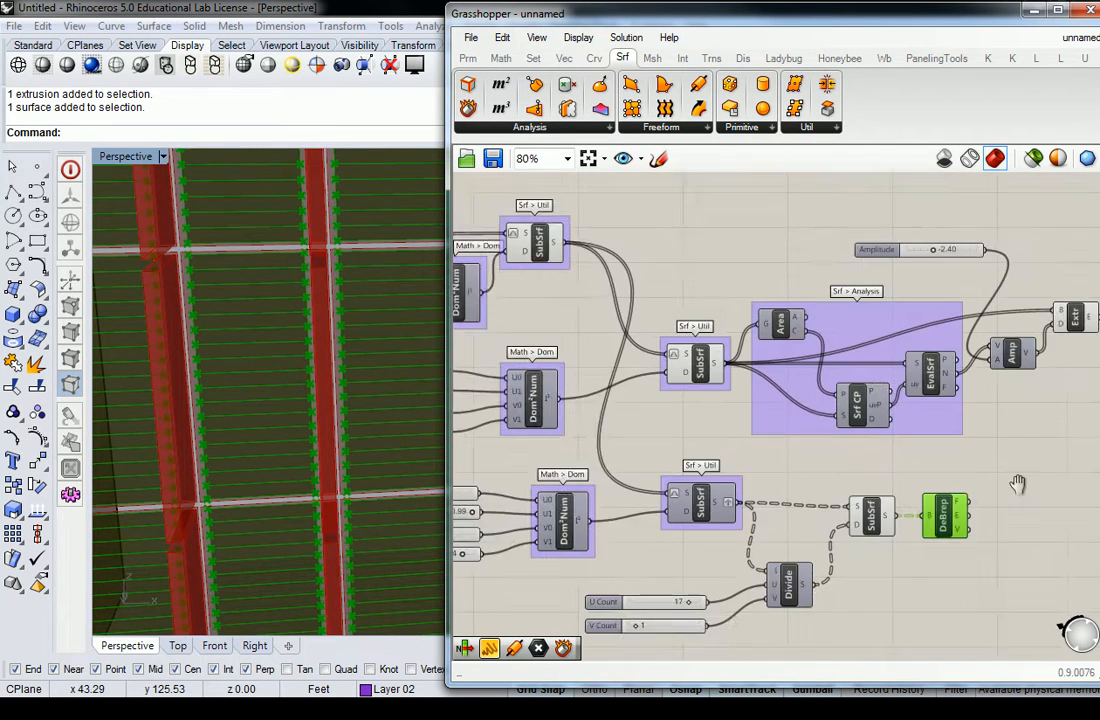
pyautogui.moveTo(890, 532); pyautogui.dragTo(766, 493, button='right')
pyautogui.moveTo(908, 464); pyautogui.dragTo(794, 456, button='right')
pyautogui.moveTo(745, 478)
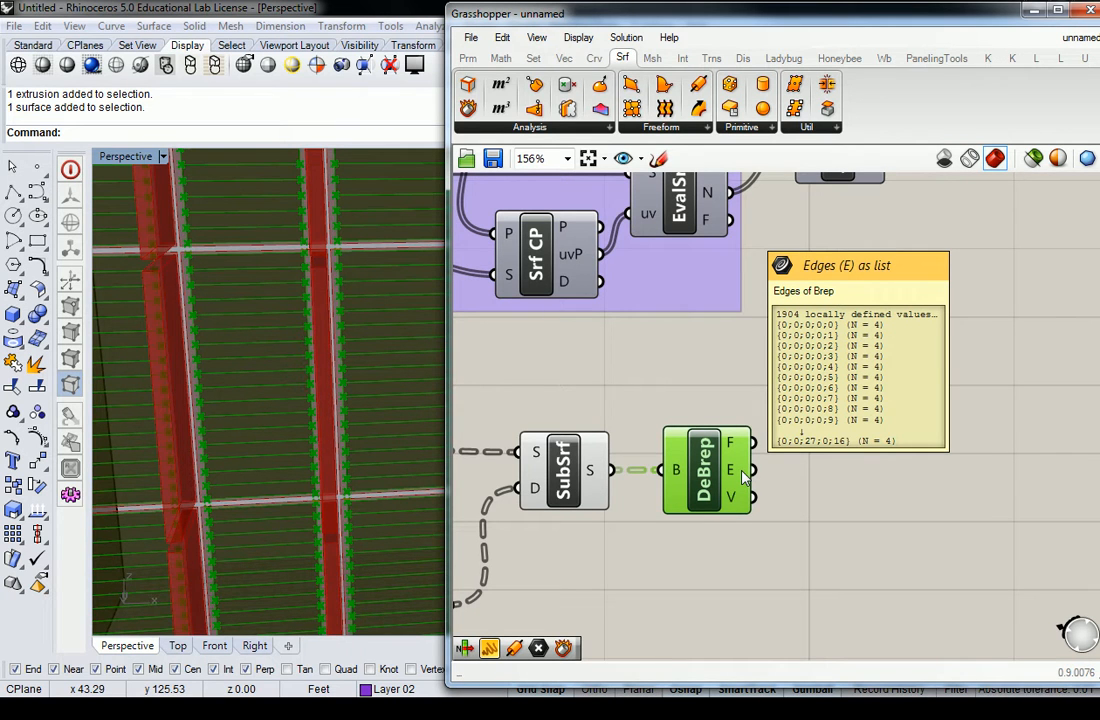
pyautogui.click(916, 459)
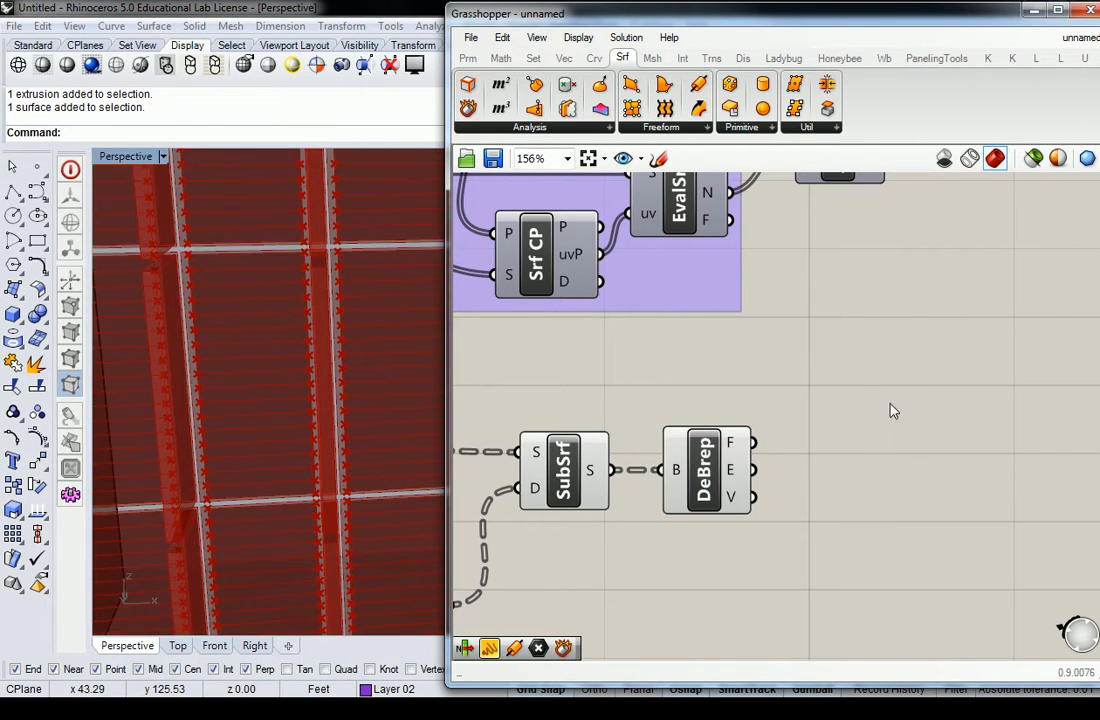
# Step: Add a List Item component beside Deconstruct Brep
pyautogui.click(533, 58)
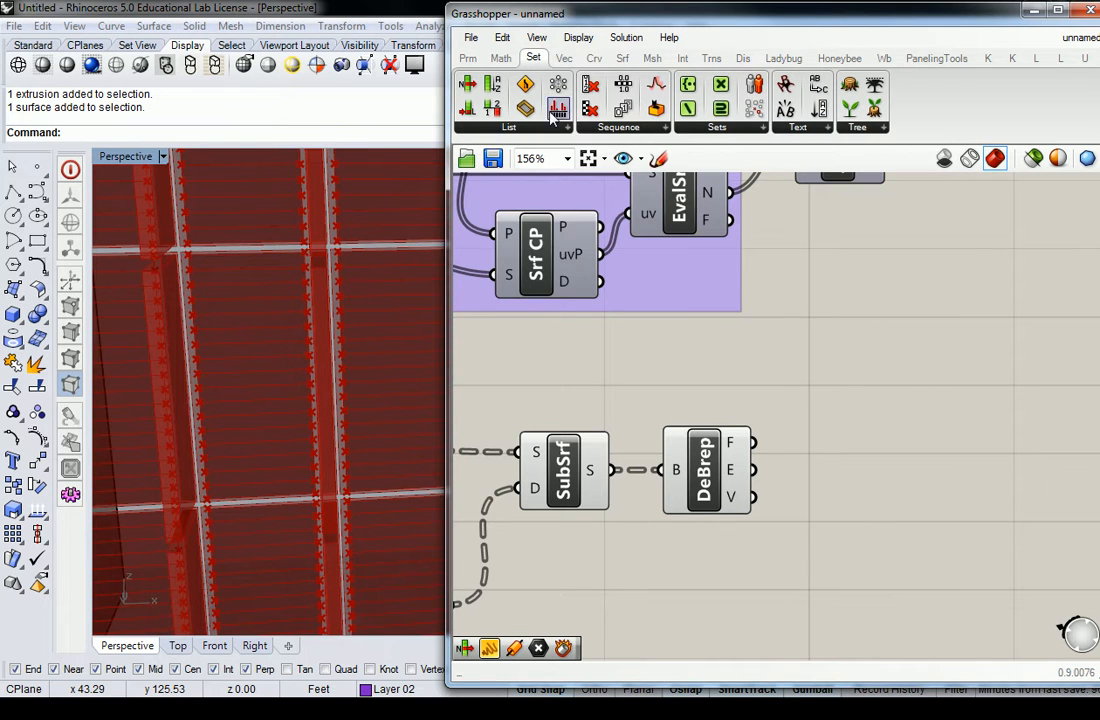
pyautogui.click(509, 127)
pyautogui.click(510, 183)
pyautogui.click(930, 450)
# Step: Create a 0 to 3 slider for List Item's index and connect Deconstruct Brep's edges to its list input
pyautogui.doubleClick(760, 392)
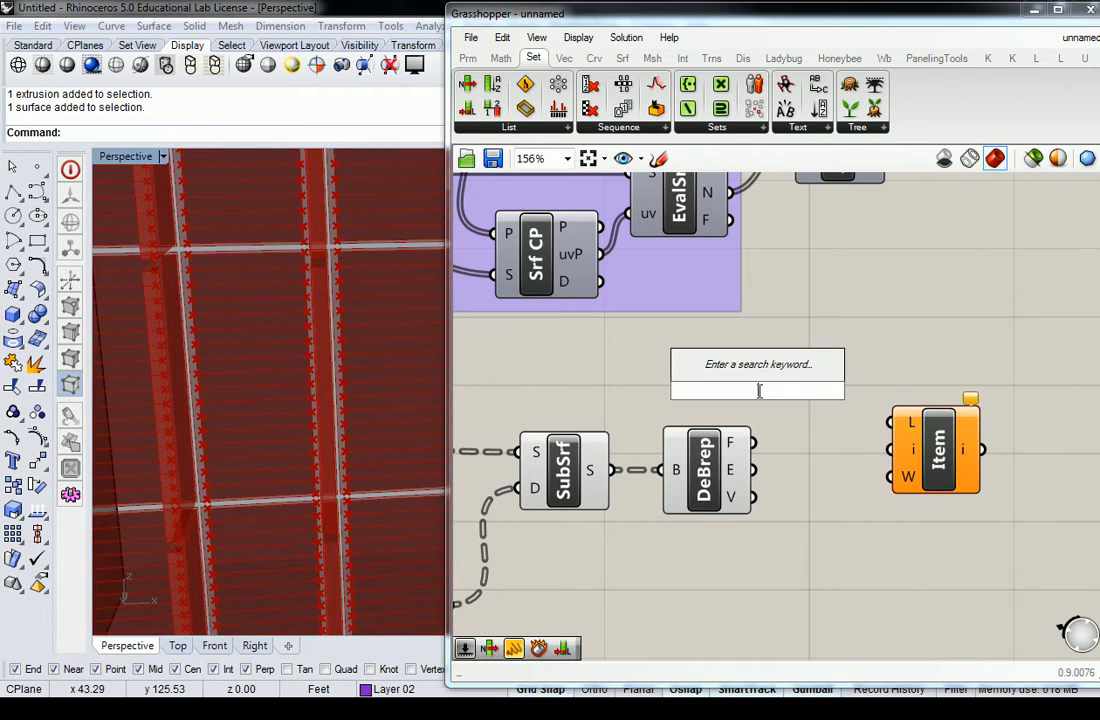
pyautogui.write('0<3')
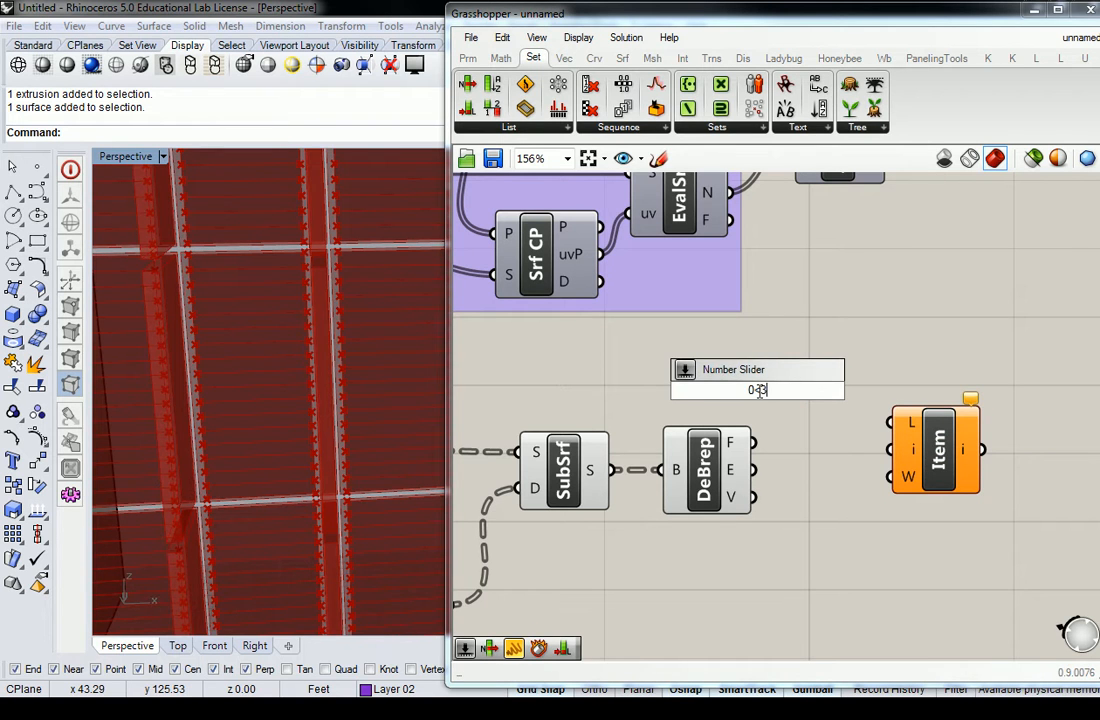
pyautogui.press('Return')
pyautogui.moveTo(962, 450); pyautogui.dragTo(989, 442)
pyautogui.moveTo(869, 390); pyautogui.dragTo(918, 442)
pyautogui.moveTo(753, 469); pyautogui.dragTo(970, 474)
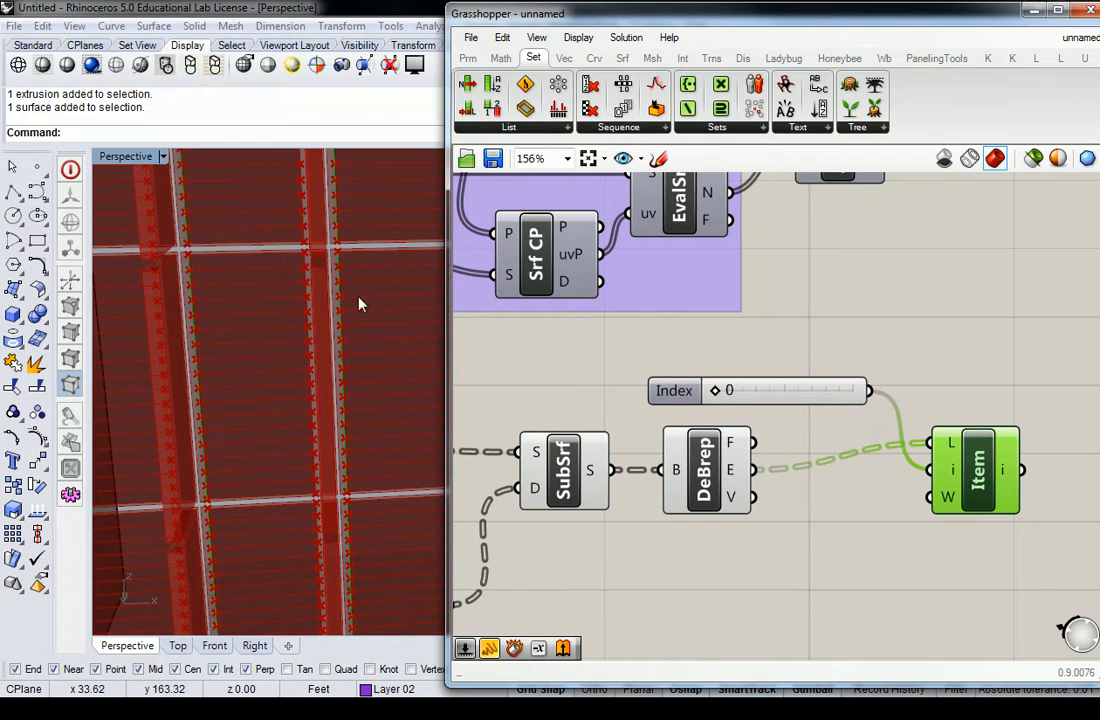
# Step: Try index 1, then set List Item's Index slider to 3 to pick a horizontal edge of each subdivision
pyautogui.keyDown('shift'); pyautogui.moveTo(212, 310); pyautogui.dragTo(265, 339, button='right'); pyautogui.keyUp('shift')
pyautogui.scroll(2, 336, 286)
pyautogui.scroll(2, 336, 290)
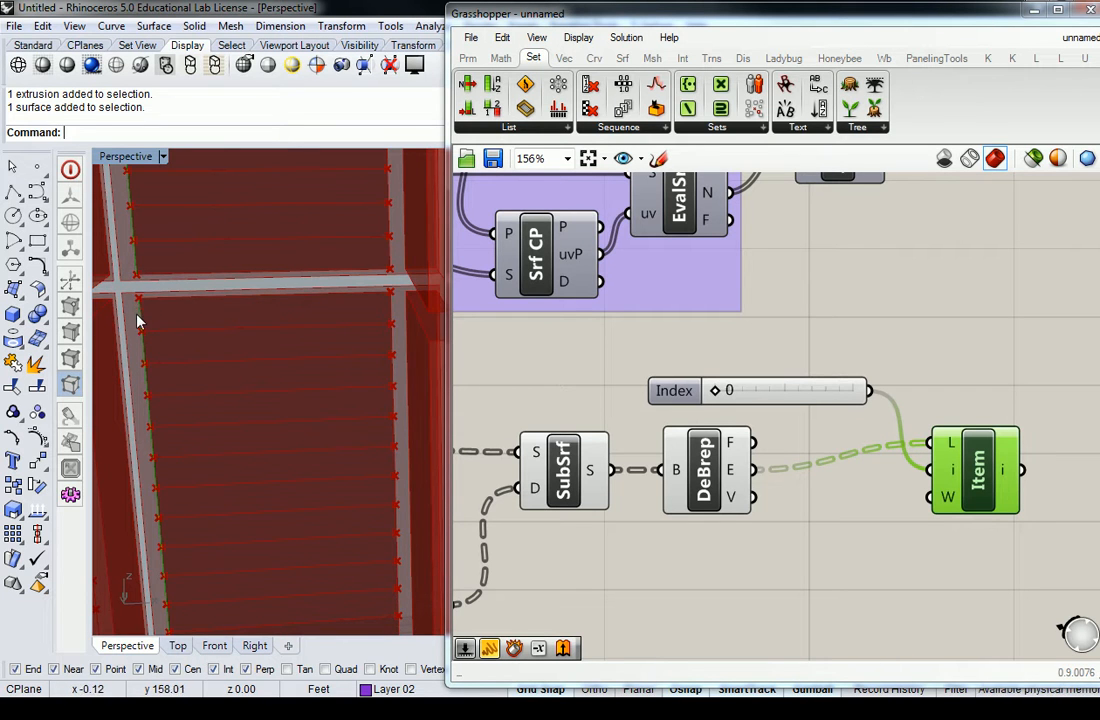
pyautogui.moveTo(714, 390); pyautogui.dragTo(745, 393)
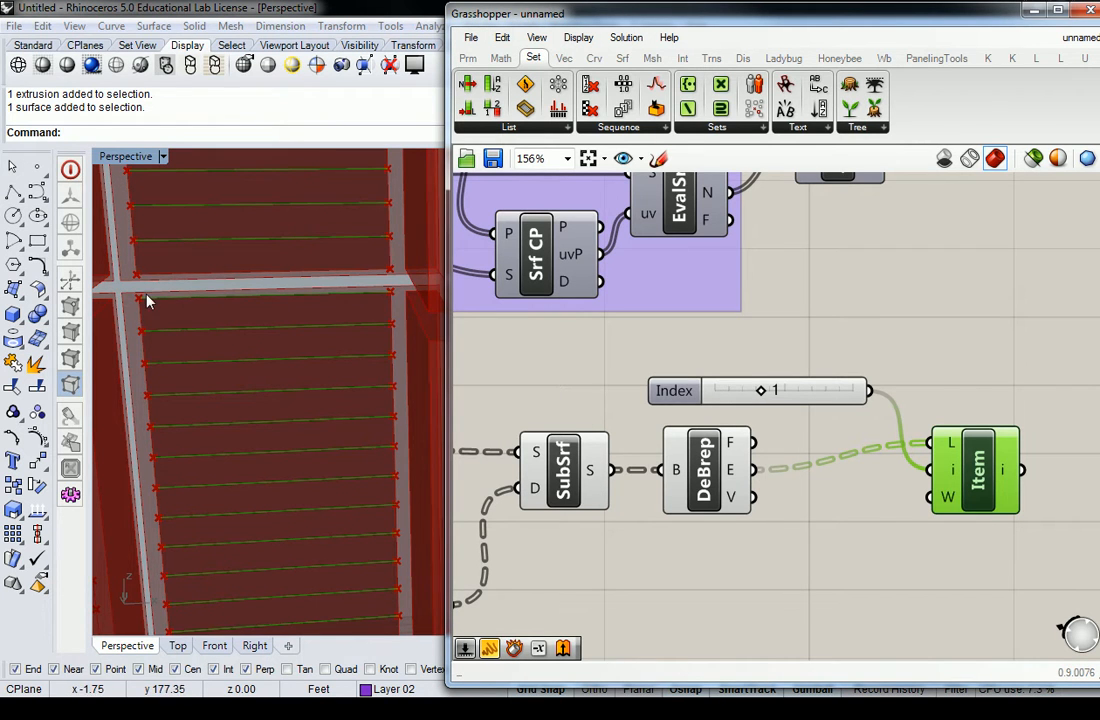
pyautogui.moveTo(761, 390); pyautogui.dragTo(852, 390)
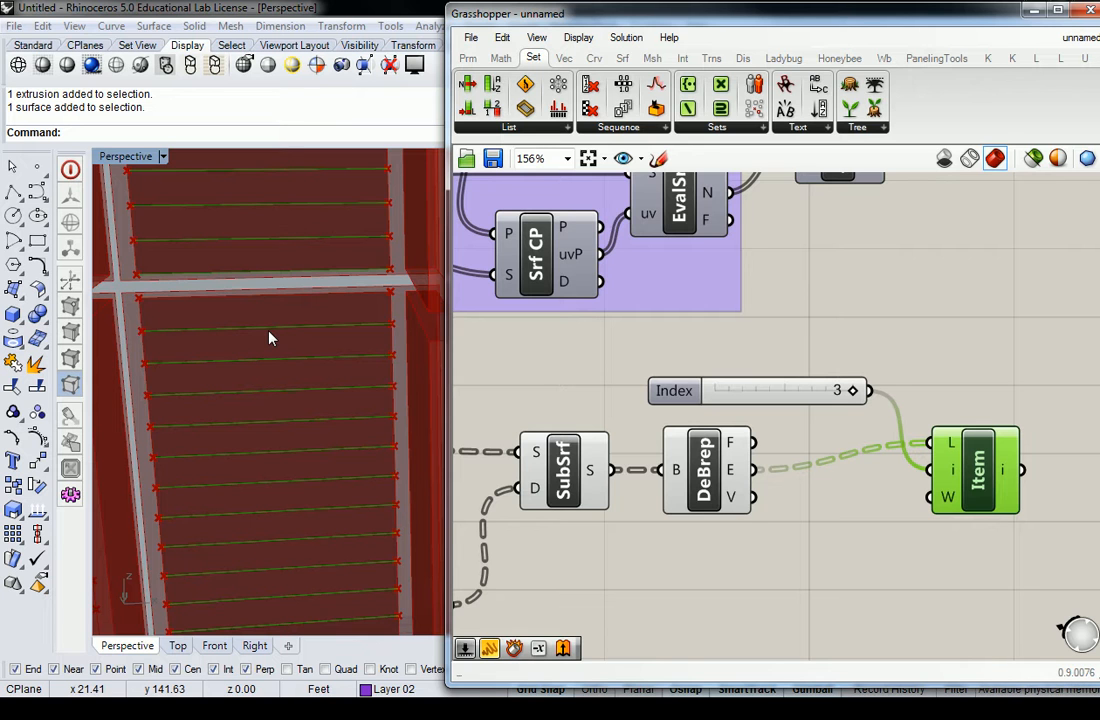
# Step: Examine the picked horizontal edges from the top to the bottom of the facade in the Perspective viewport
pyautogui.scroll(-2, 346, 321)
pyautogui.keyDown('shift'); pyautogui.moveTo(351, 380); pyautogui.dragTo(370, 295, button='right'); pyautogui.keyUp('shift')
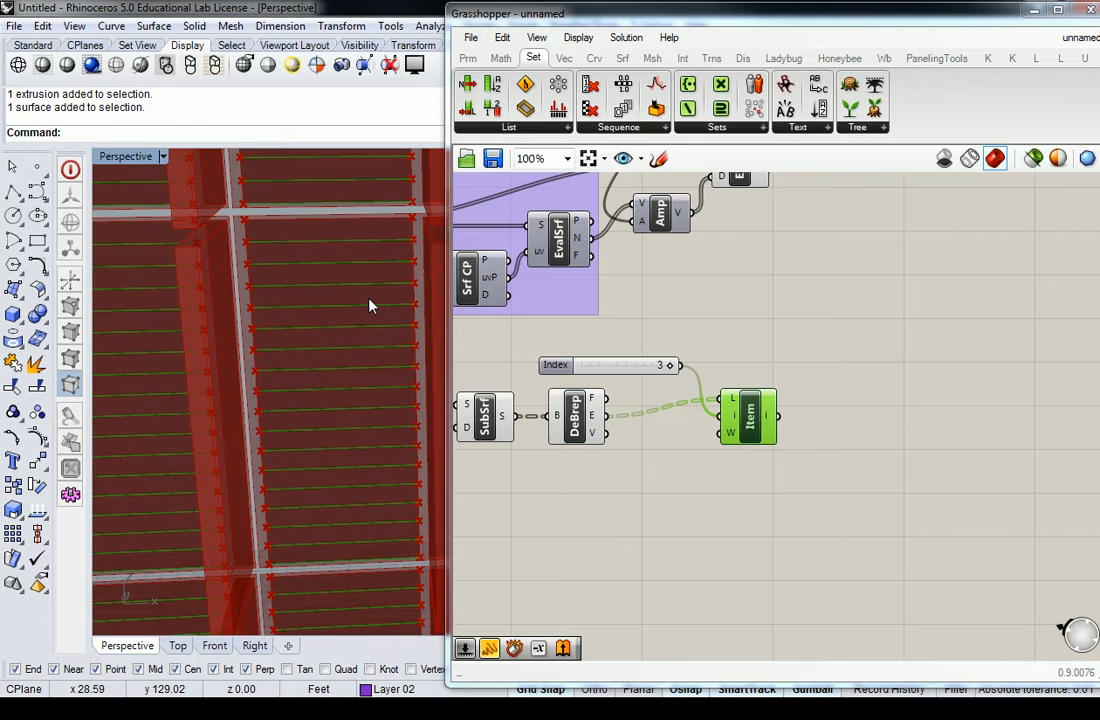
pyautogui.keyDown('shift'); pyautogui.moveTo(374, 305); pyautogui.dragTo(350, 330, button='right'); pyautogui.keyUp('shift')
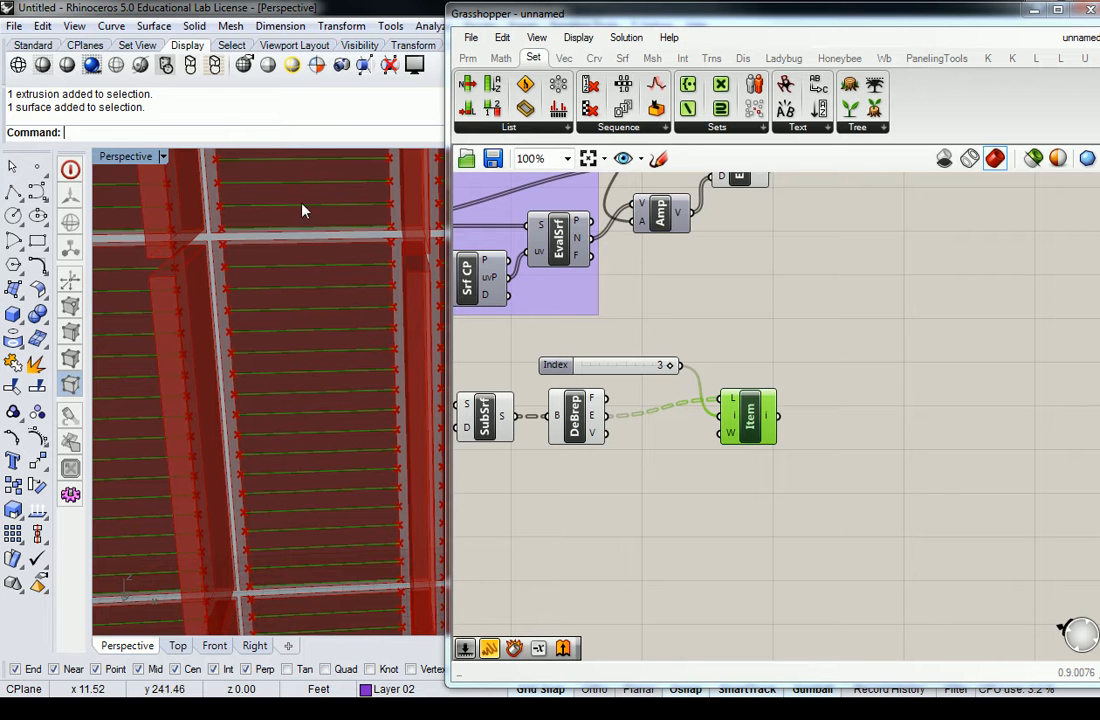
pyautogui.scroll(-2, 307, 318)
pyautogui.scroll(-5, 305, 312)
pyautogui.moveTo(300, 282)
pyautogui.keyDown('shift'); pyautogui.mouseDown(button='right')
pyautogui.moveTo(332, 466)
pyautogui.moveTo(336, 412)
pyautogui.moveTo(293, 300)
pyautogui.mouseUp(button='right'); pyautogui.keyUp('shift')
pyautogui.scroll(6, 323, 432)
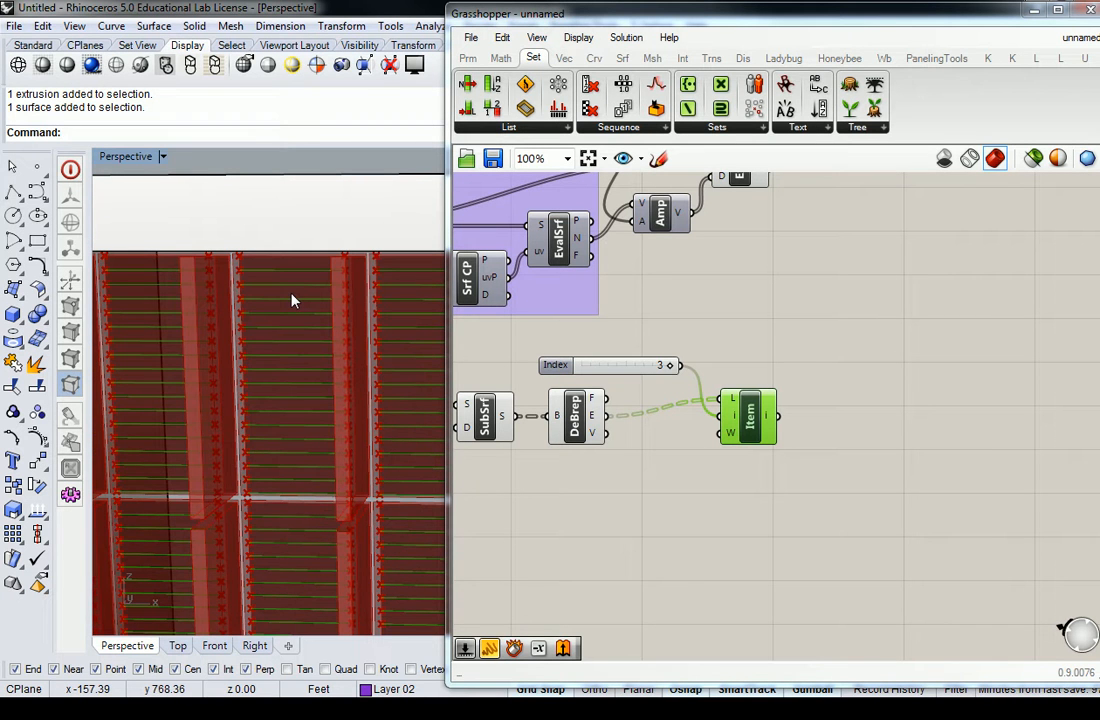
pyautogui.moveTo(292, 300); pyautogui.dragTo(294, 268, button='right')
pyautogui.scroll(-6, 294, 268)
pyautogui.moveTo(287, 400); pyautogui.dragTo(298, 360, button='right')
pyautogui.scroll(9, 332, 555)
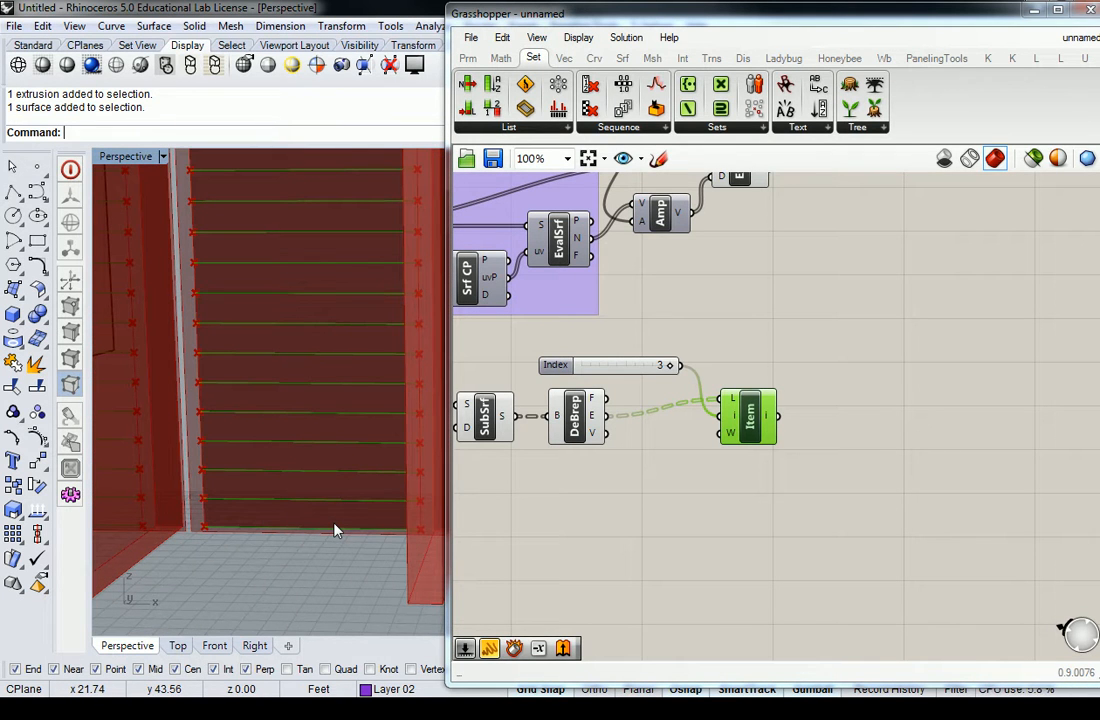
pyautogui.moveTo(346, 231); pyautogui.dragTo(334, 518, button='right')
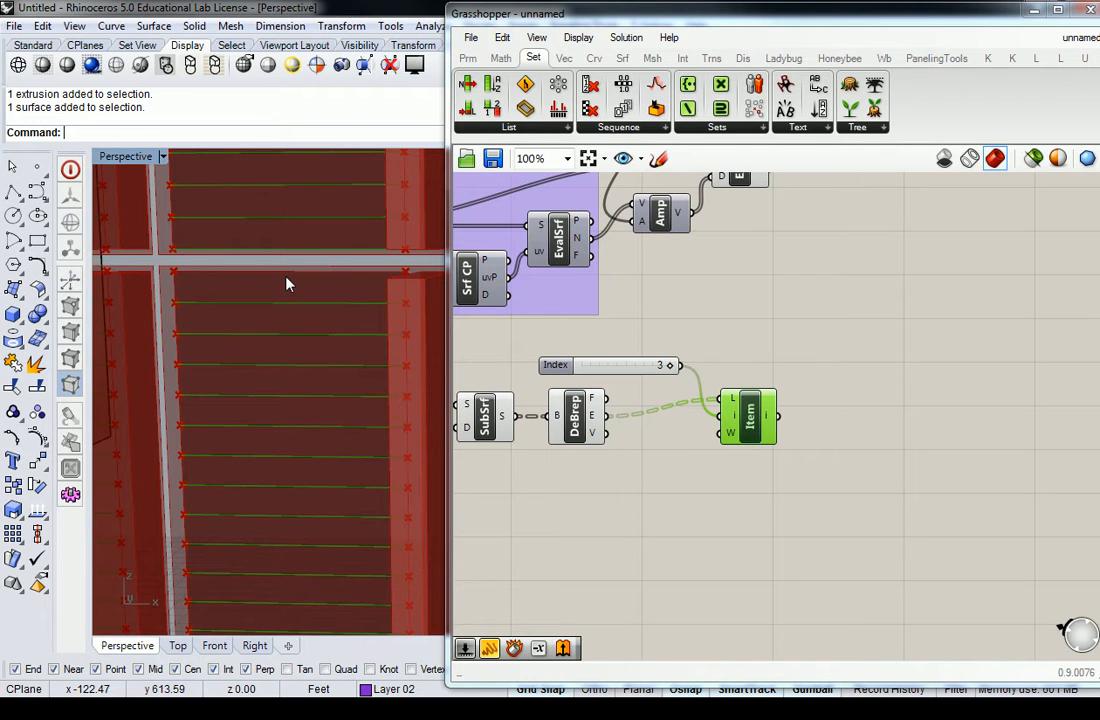
pyautogui.moveTo(312, 508); pyautogui.dragTo(307, 447, button='right')
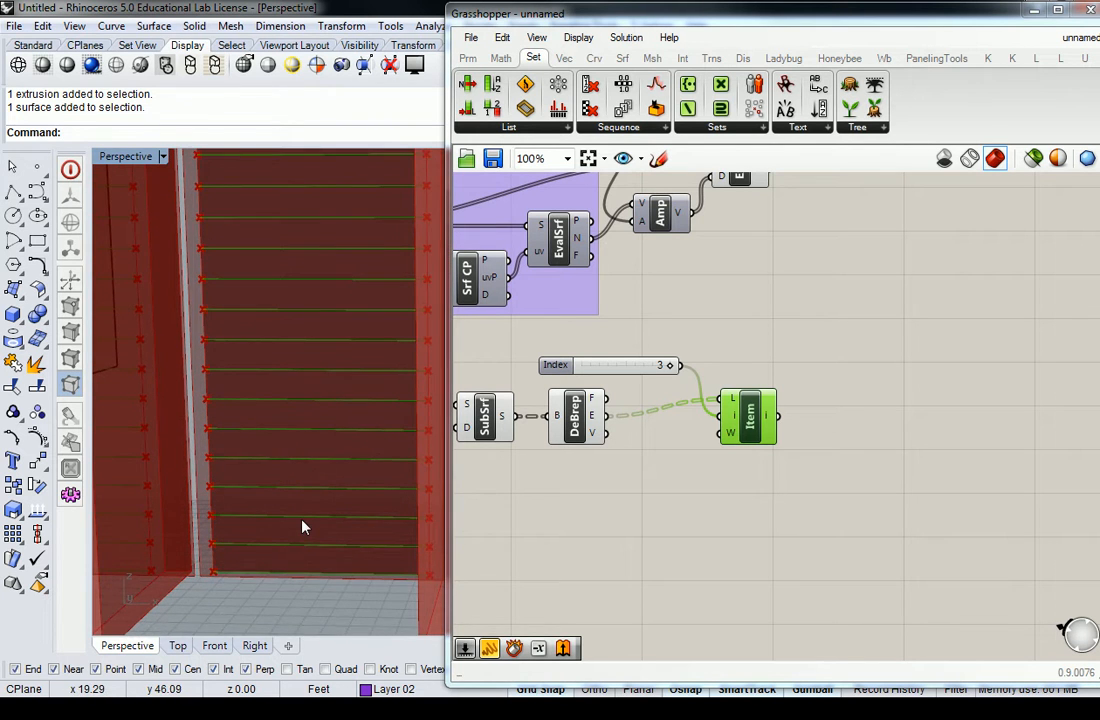
# Step: Set List Item's Index slider to 1 to pick the opposite horizontal edge of each subdivision
pyautogui.moveTo(403, 462); pyautogui.dragTo(224, 332, button='right')
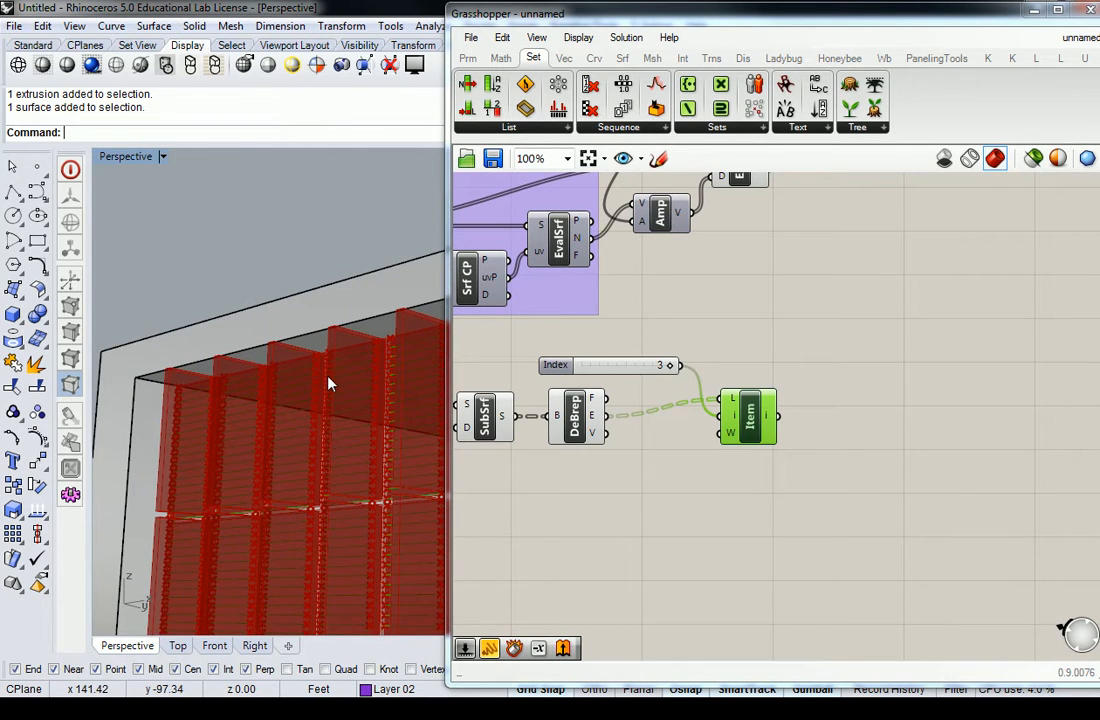
pyautogui.moveTo(331, 385); pyautogui.dragTo(408, 437, button='right')
pyautogui.moveTo(764, 422)
pyautogui.mouseDown()
pyautogui.moveTo(770, 397)
pyautogui.moveTo(764, 411)
pyautogui.mouseUp()
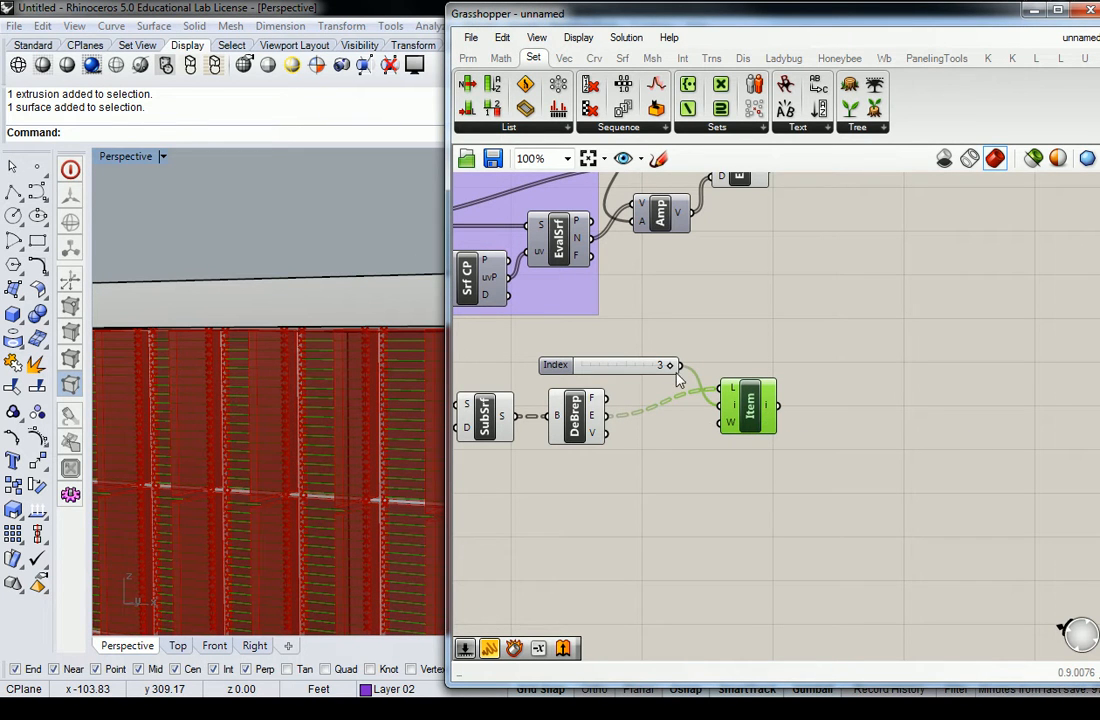
pyautogui.moveTo(666, 364); pyautogui.dragTo(617, 368)
pyautogui.moveTo(362, 408); pyautogui.dragTo(310, 383, button='right')
pyautogui.moveTo(765, 390); pyautogui.dragTo(736, 356, button='right')
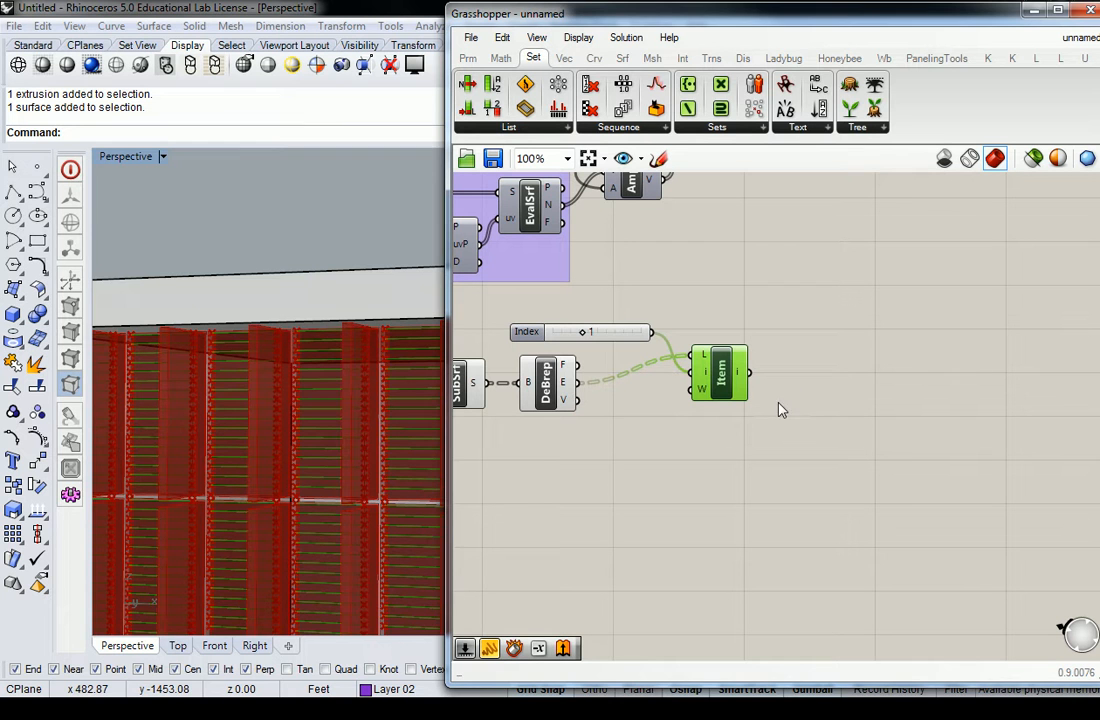
# Step: Examine the picked edges in the Perspective viewport and the facade's fin layout in the Top viewport
pyautogui.moveTo(340, 352); pyautogui.dragTo(388, 340, button='right')
pyautogui.moveTo(317, 383); pyautogui.dragTo(252, 422, button='right')
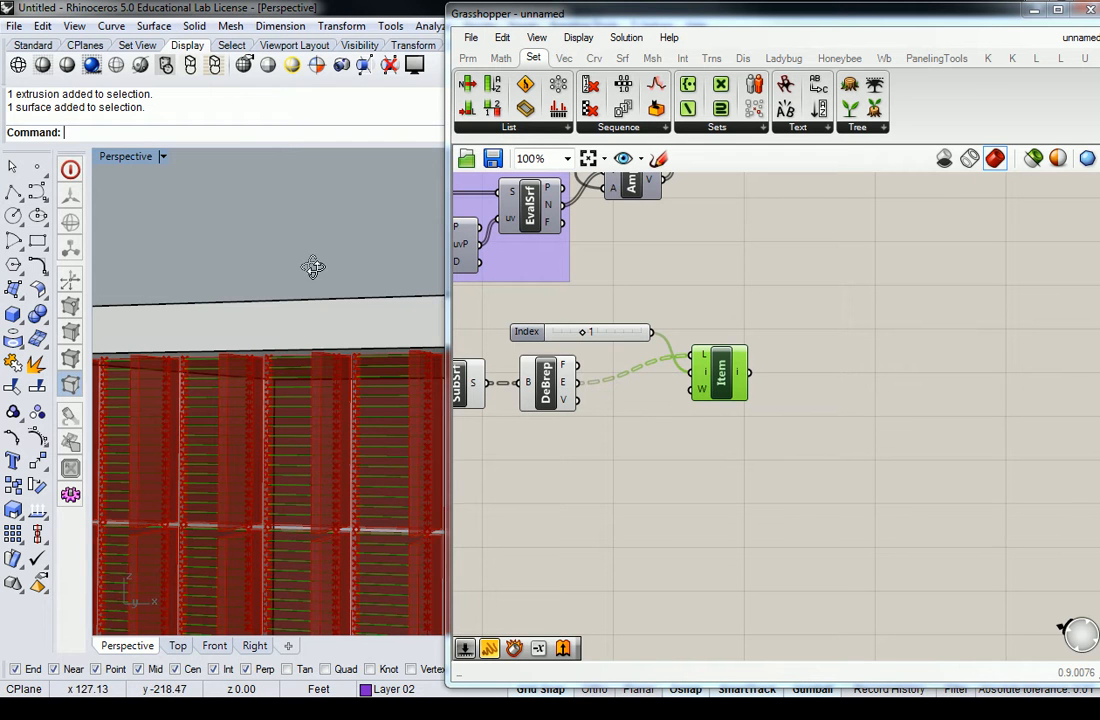
pyautogui.moveTo(314, 256); pyautogui.dragTo(327, 362, button='right')
pyautogui.scroll(-5, 327, 362)
pyautogui.doubleClick(130, 154)
pyautogui.scroll(-4, 198, 270)
pyautogui.scroll(10, 200, 280)
pyautogui.scroll(-2, 208, 292)
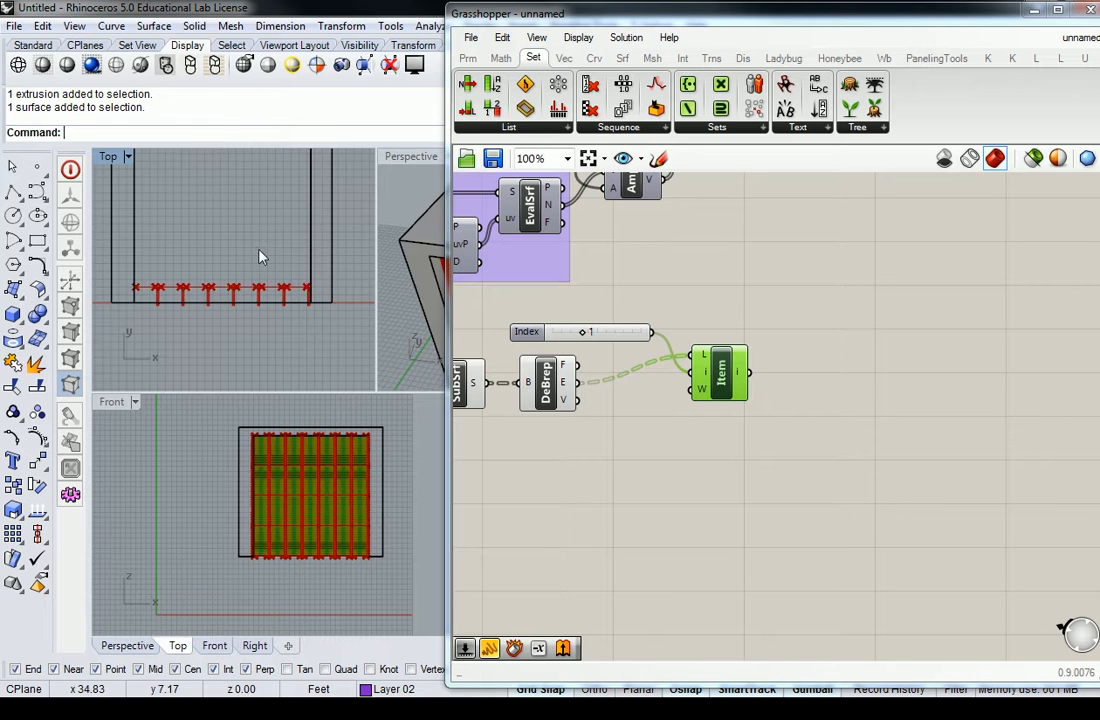
pyautogui.scroll(-2, 250, 228)
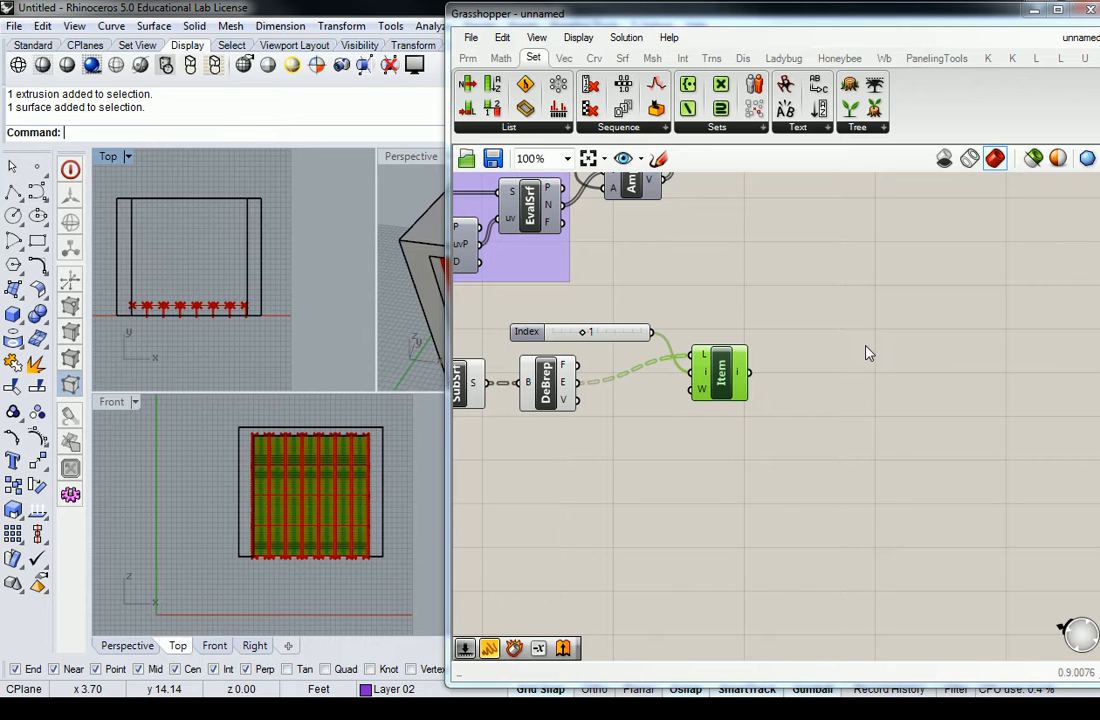
# Step: Add Area, Evaluate Surface and Surface Closest Point components below List Item
pyautogui.click(756, 270)
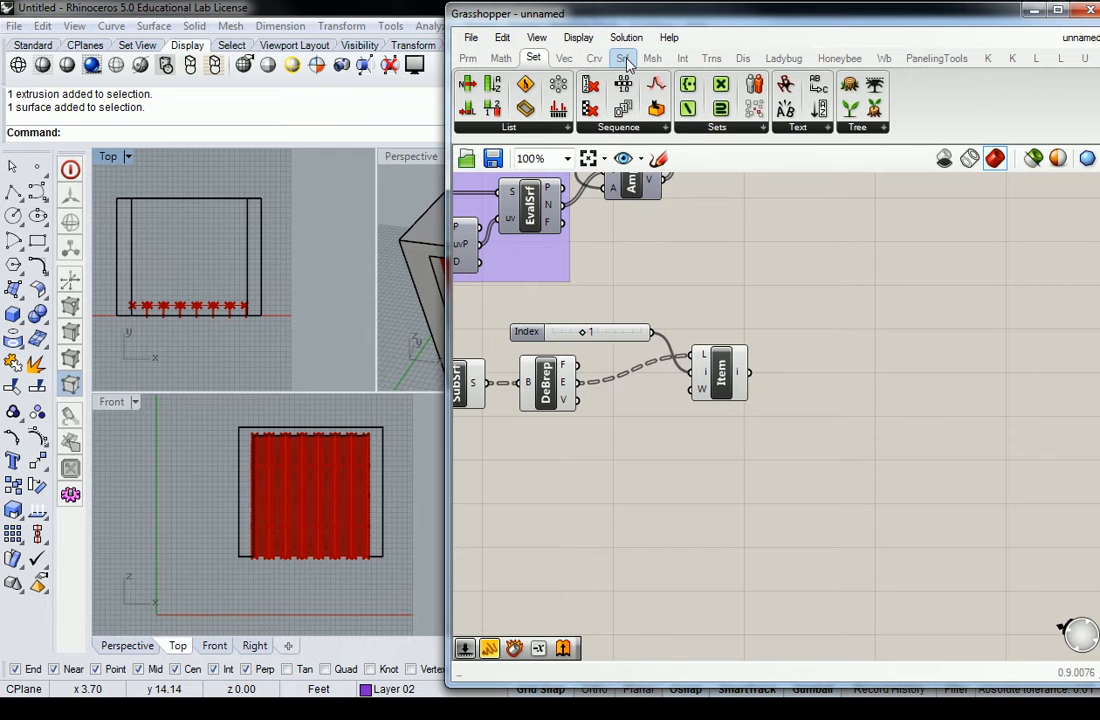
pyautogui.click(622, 58)
pyautogui.click(529, 127)
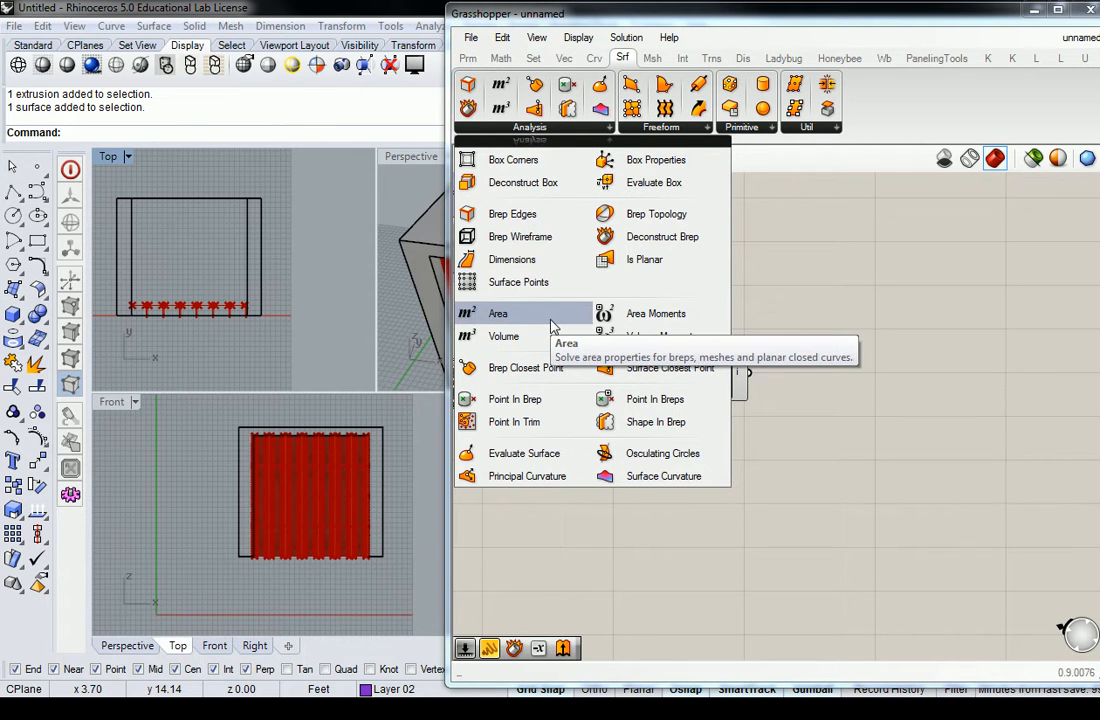
pyautogui.moveTo(514, 315); pyautogui.dragTo(640, 512)
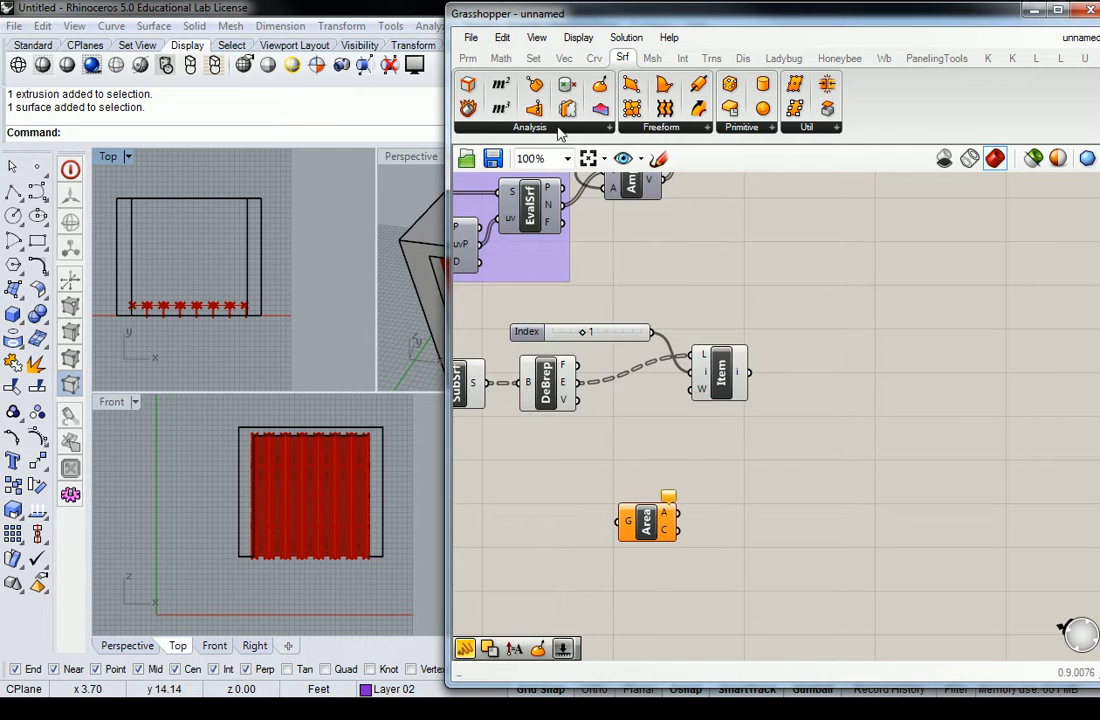
pyautogui.click(529, 127)
pyautogui.moveTo(532, 420); pyautogui.dragTo(763, 510)
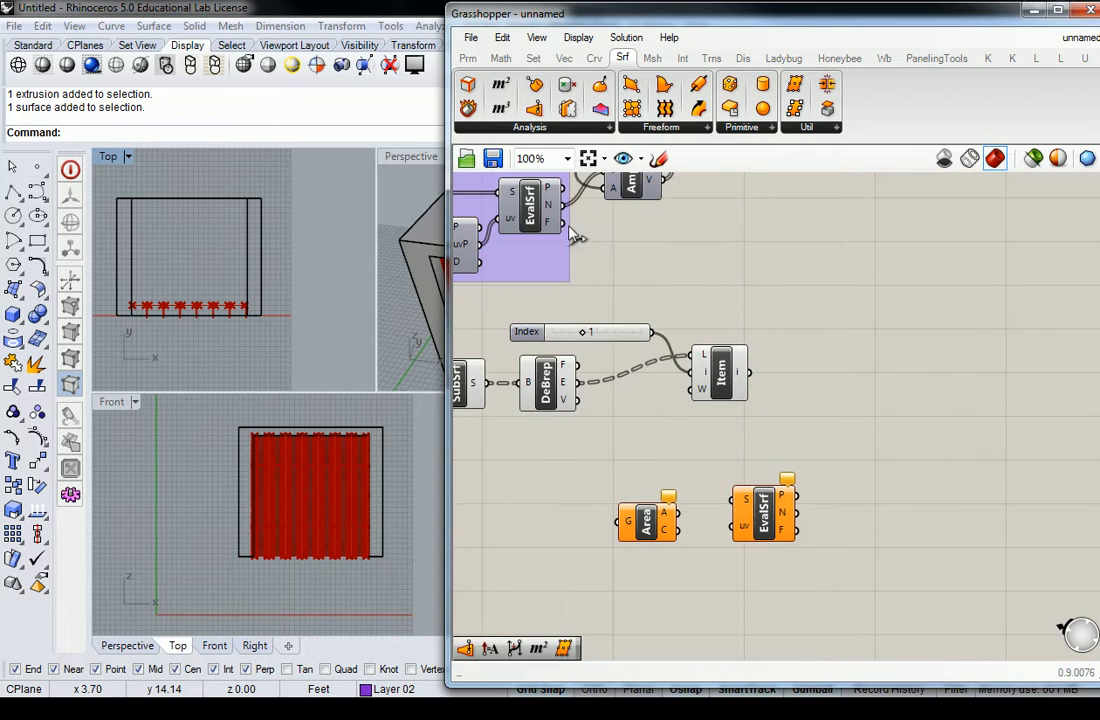
pyautogui.click(529, 127)
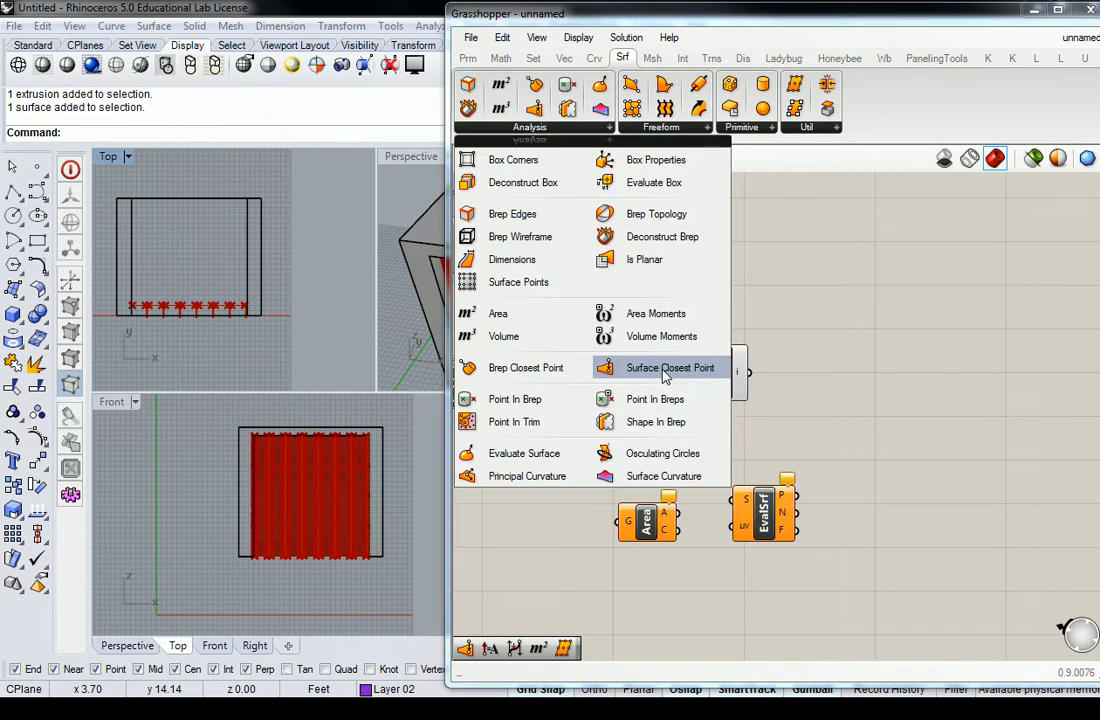
pyautogui.moveTo(662, 368); pyautogui.dragTo(850, 485)
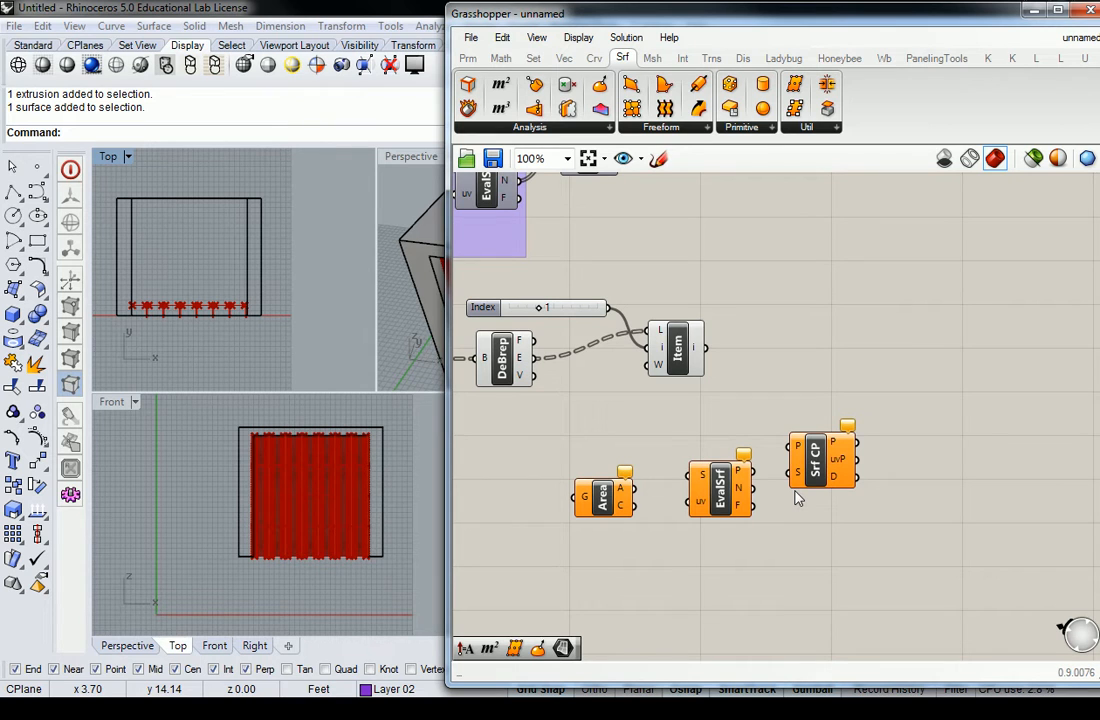
# Step: Place Surface Closest Point ahead of Evaluate Surface and connect its uvP output to Evaluate Surface's uv input
pyautogui.moveTo(720, 488); pyautogui.dragTo(740, 482)
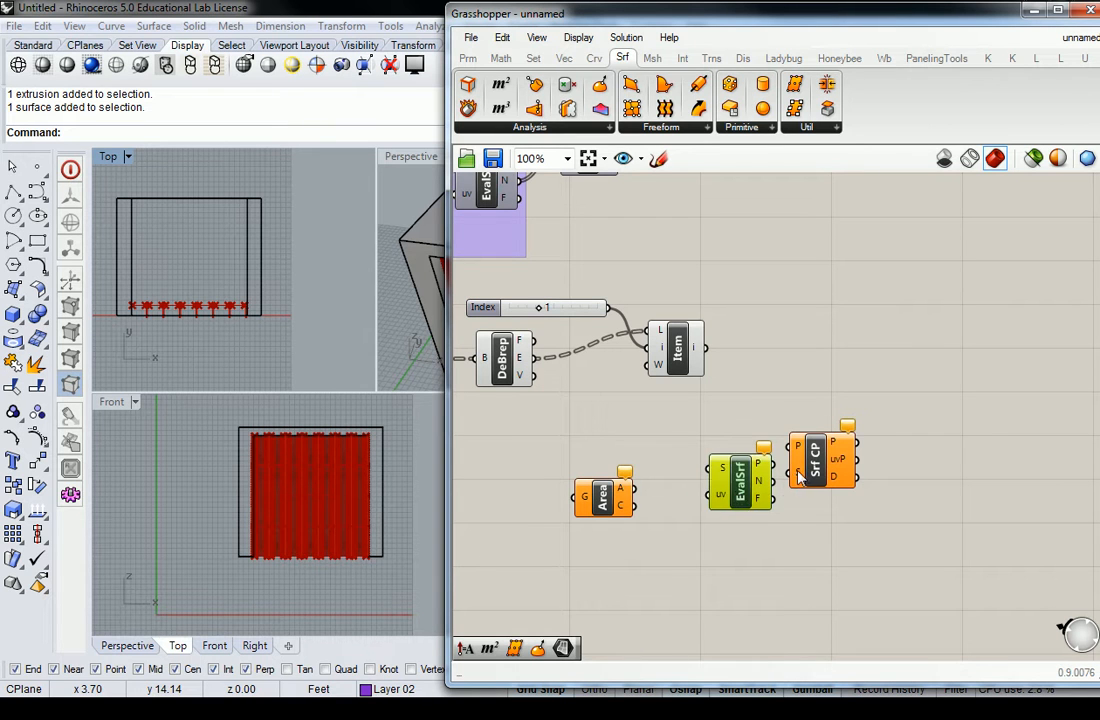
pyautogui.moveTo(815, 460); pyautogui.dragTo(684, 537)
pyautogui.click(737, 475)
pyautogui.moveTo(735, 471); pyautogui.dragTo(768, 467)
pyautogui.moveTo(726, 537); pyautogui.dragTo(793, 485)
# Step: Connect Deconstruct Brep's faces to Area, Surface Closest Point and Evaluate Surface, and Area's centroids to Surface Closest Point's P input
pyautogui.moveTo(612, 511); pyautogui.dragTo(606, 481)
pyautogui.moveTo(647, 481); pyautogui.dragTo(807, 469, button='right')
pyautogui.moveTo(692, 327); pyautogui.dragTo(818, 509)
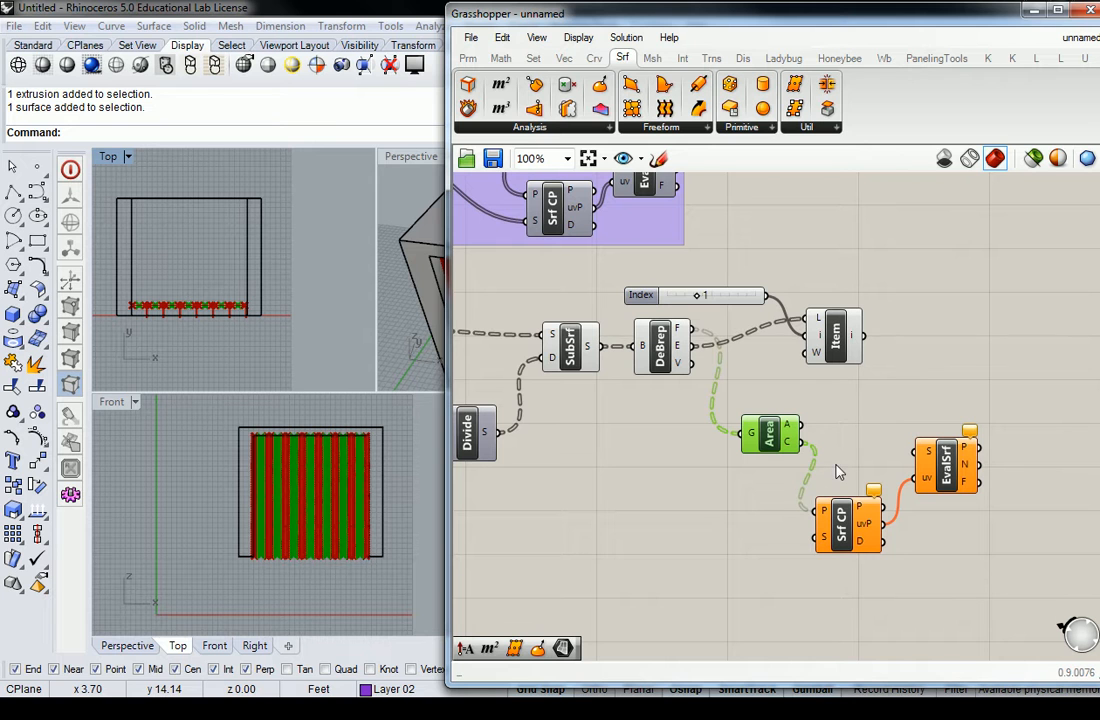
pyautogui.moveTo(796, 378); pyautogui.dragTo(710, 391, button='right')
pyautogui.moveTo(605, 342); pyautogui.dragTo(733, 552)
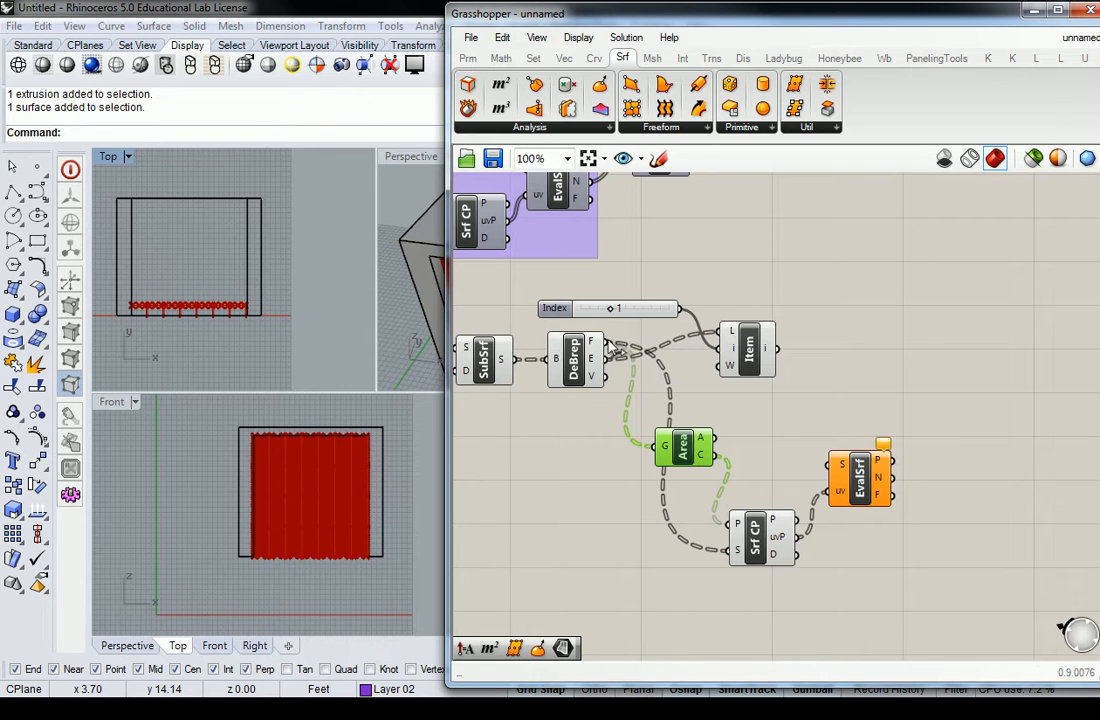
pyautogui.moveTo(606, 342); pyautogui.dragTo(829, 447)
# Step: Maximize the Perspective viewport and inspect the frames evaluated on the subdivided panels
pyautogui.moveTo(367, 464); pyautogui.dragTo(298, 490, button='right')
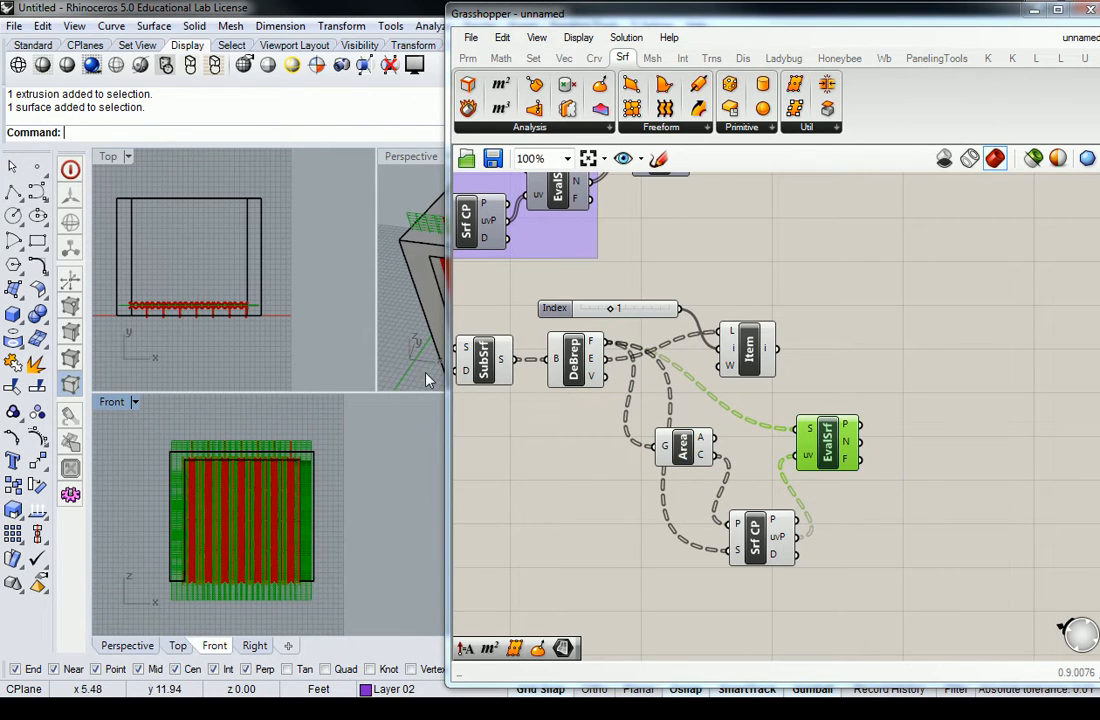
pyautogui.doubleClick(410, 156)
pyautogui.moveTo(368, 250); pyautogui.dragTo(290, 369, button='right')
pyautogui.scroll(10, 288, 346)
pyautogui.moveTo(295, 418); pyautogui.dragTo(339, 363, button='right')
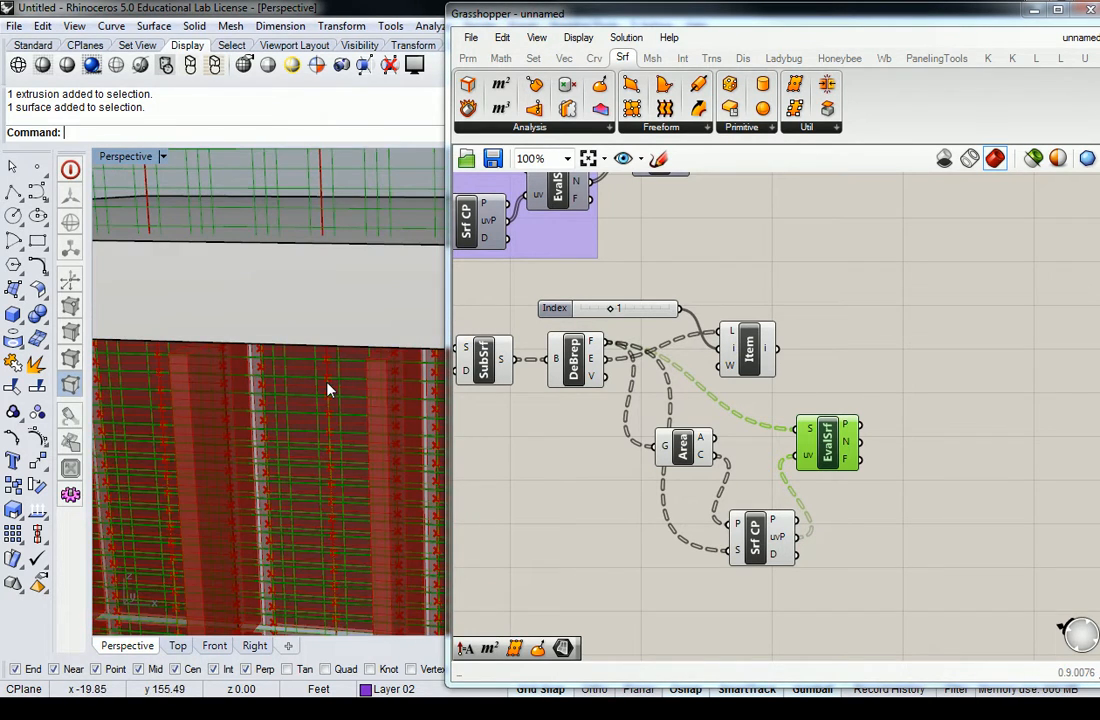
# Step: Move List Item above Evaluate Surface and add an Extrude component beyond it
pyautogui.click(810, 399)
pyautogui.click(835, 450)
pyautogui.moveTo(750, 350); pyautogui.dragTo(832, 350)
pyautogui.click(843, 267)
pyautogui.moveTo(843, 267); pyautogui.dragTo(790, 279, button='right')
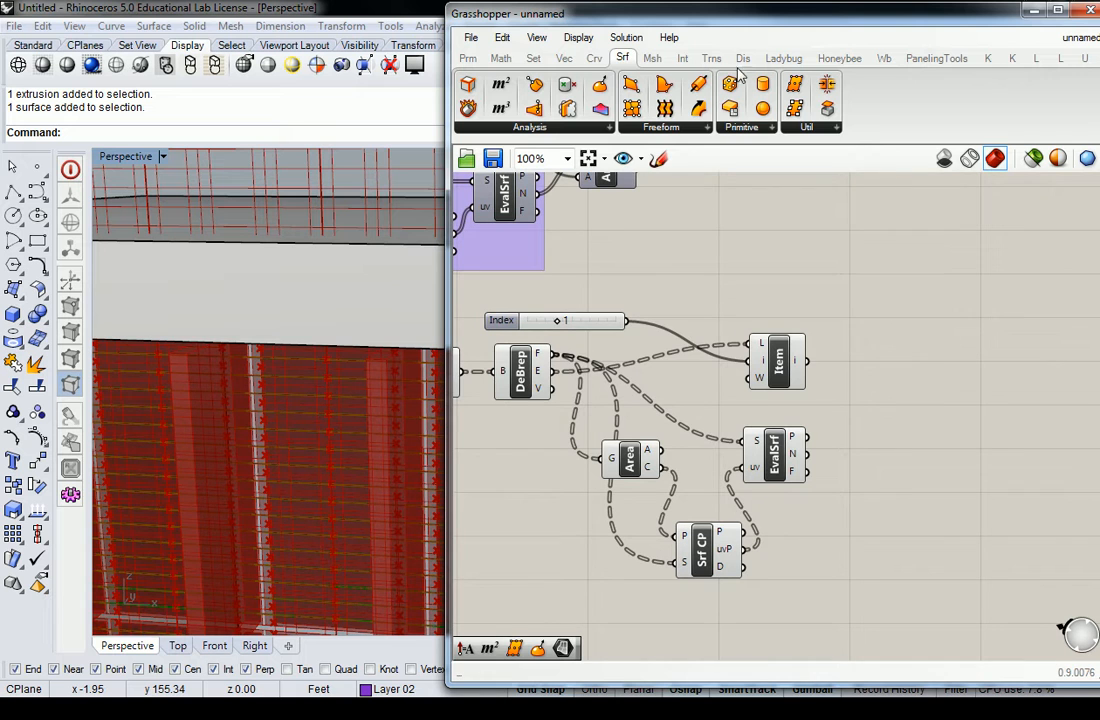
pyautogui.click(663, 127)
pyautogui.moveTo(690, 262); pyautogui.dragTo(996, 372)
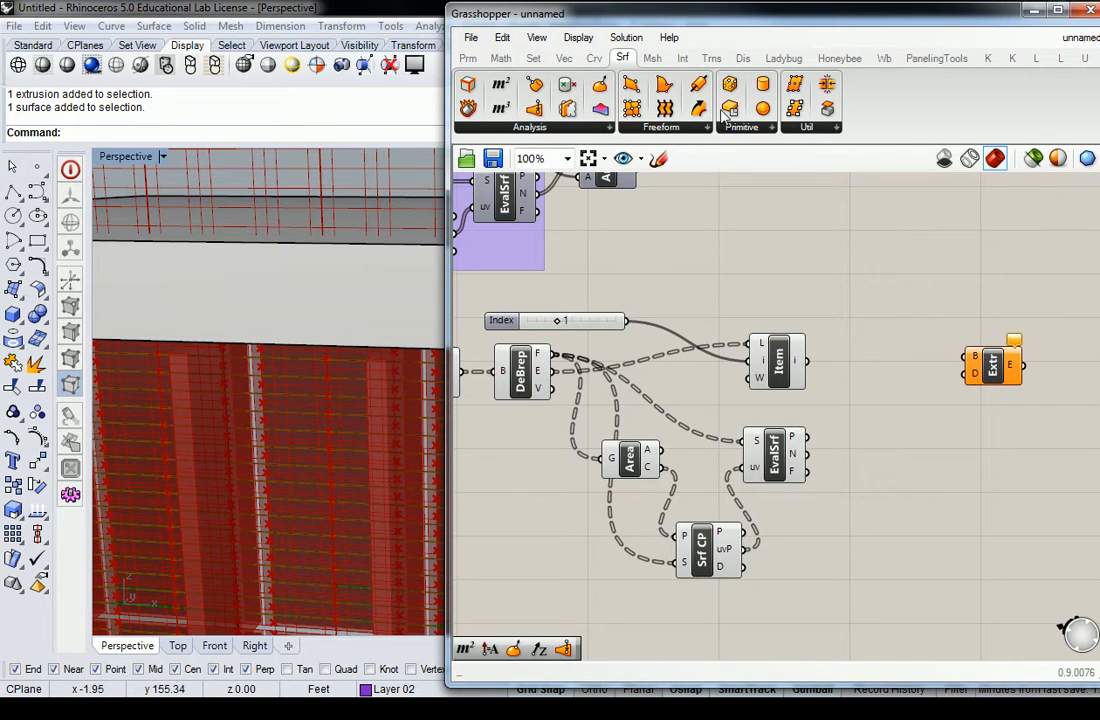
# Step: Add an Amplitude vector component beside Extrude and connect its output to Extrude's direction input
pyautogui.click(564, 58)
pyautogui.click(806, 127)
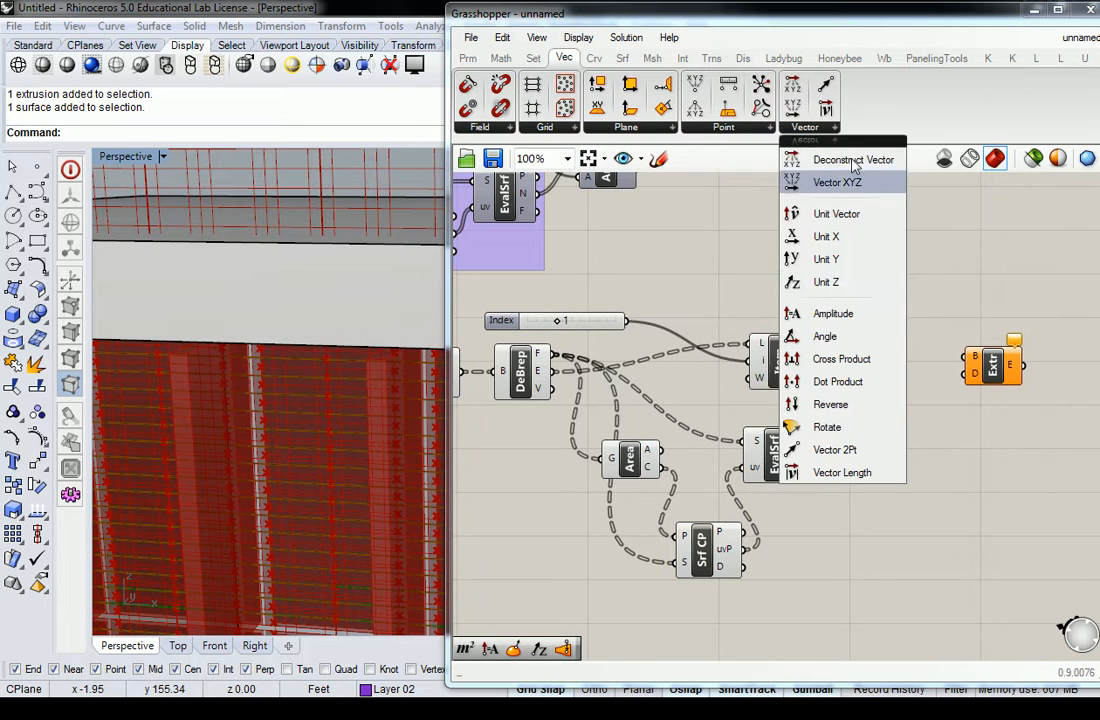
pyautogui.click(863, 312)
pyautogui.click(927, 407)
pyautogui.moveTo(982, 380); pyautogui.dragTo(1008, 376)
pyautogui.moveTo(957, 407); pyautogui.dragTo(998, 372)
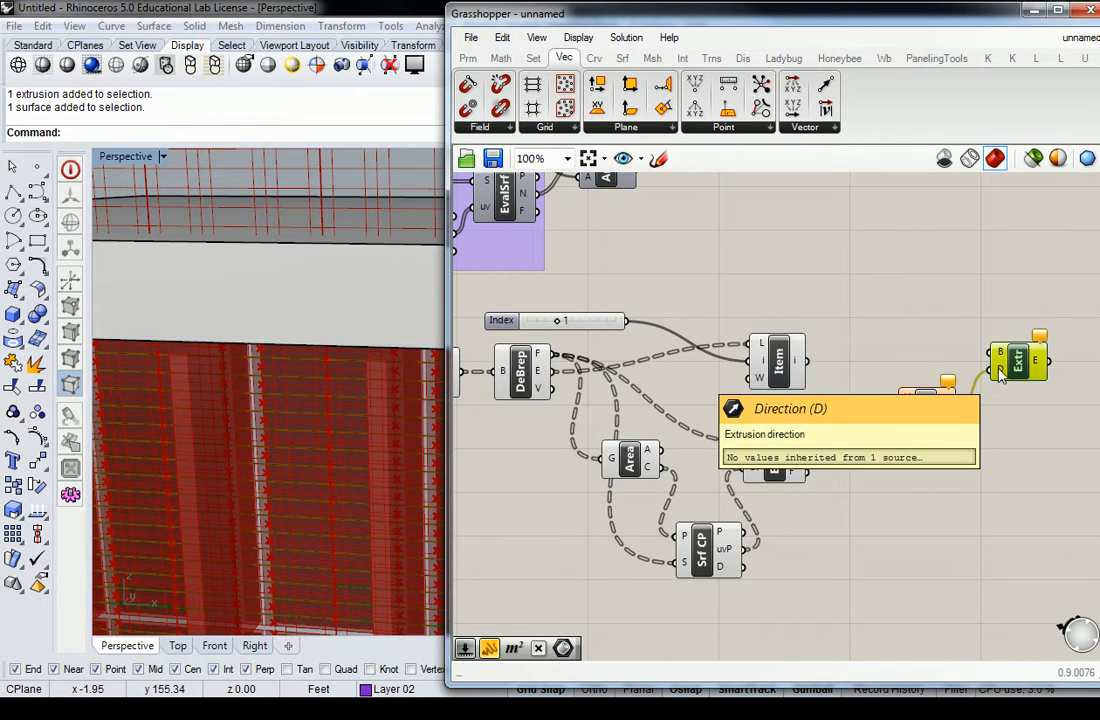
# Step: Connect List Item's edges to Extrude's base input and Evaluate Surface's normals to Amplitude's vector input
pyautogui.moveTo(807, 360); pyautogui.dragTo(1000, 352)
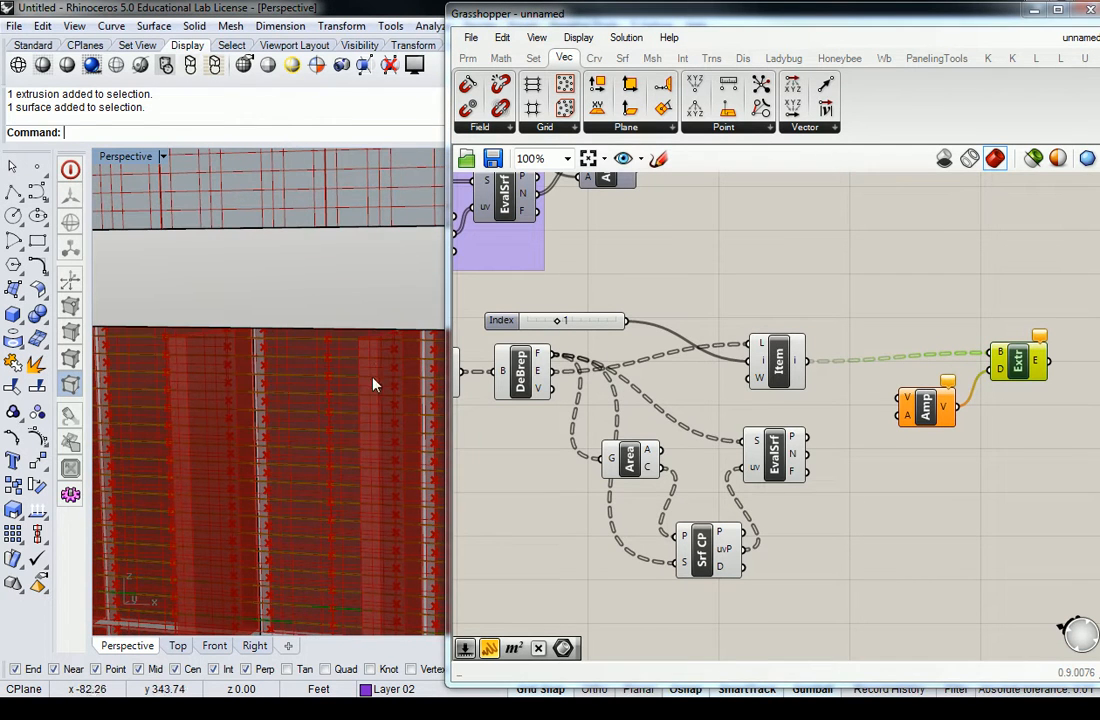
pyautogui.click(928, 420)
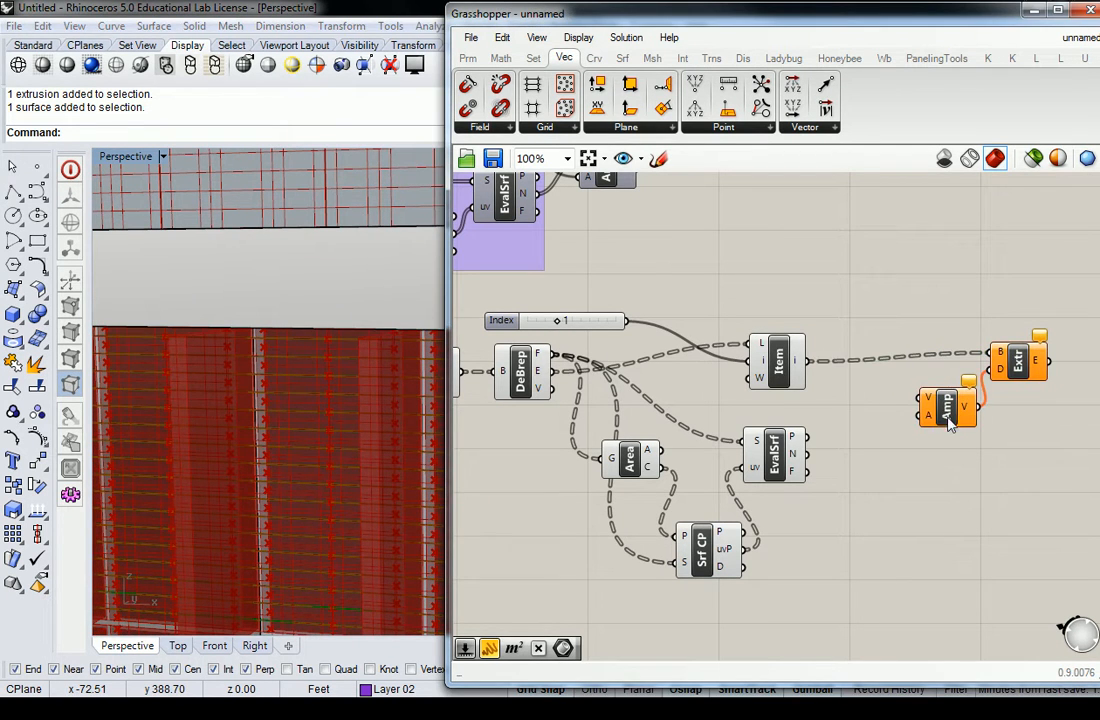
pyautogui.moveTo(806, 453); pyautogui.dragTo(897, 398)
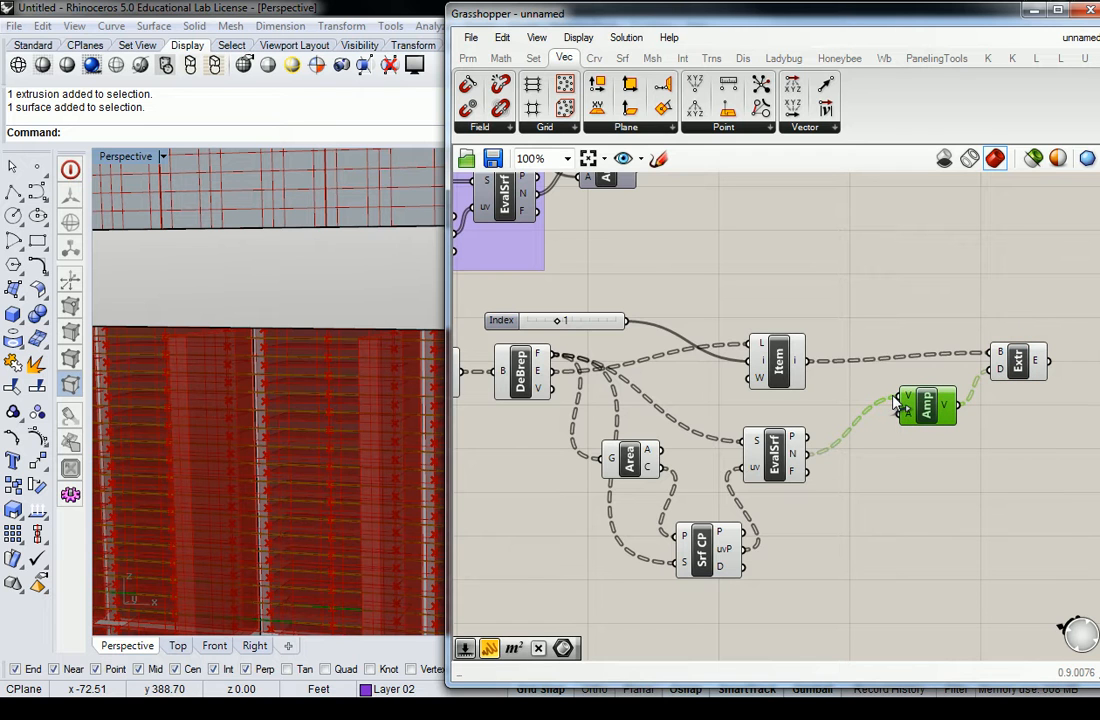
pyautogui.doubleClick(800, 313)
pyautogui.write('0<')
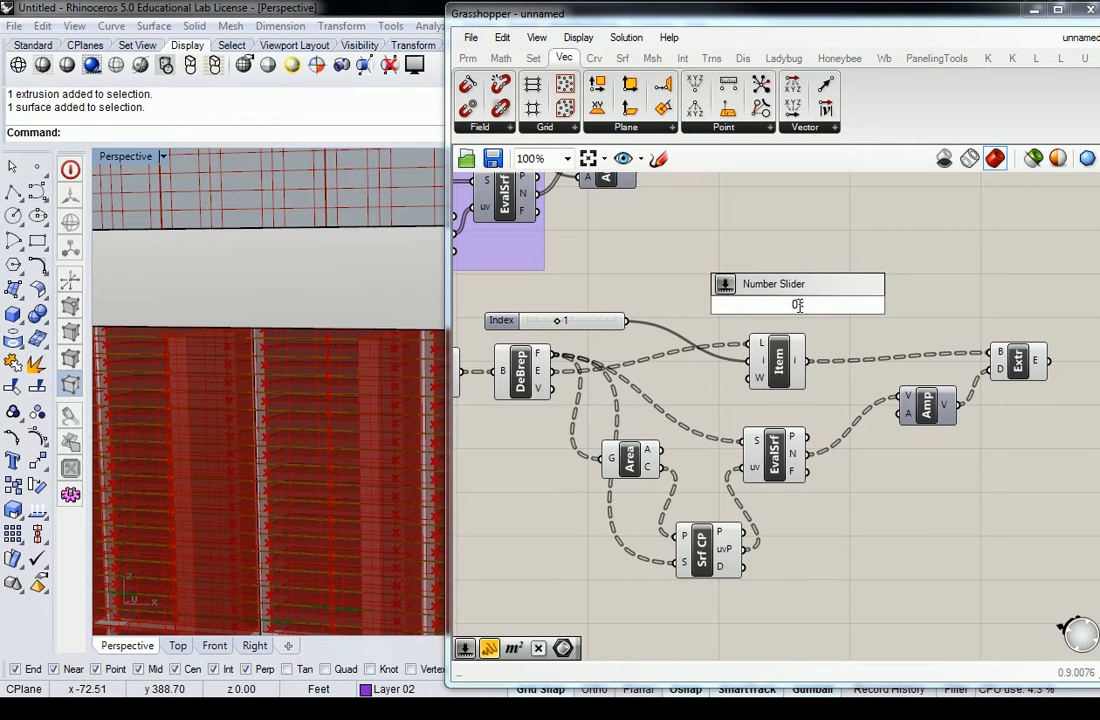
pyautogui.write('12')
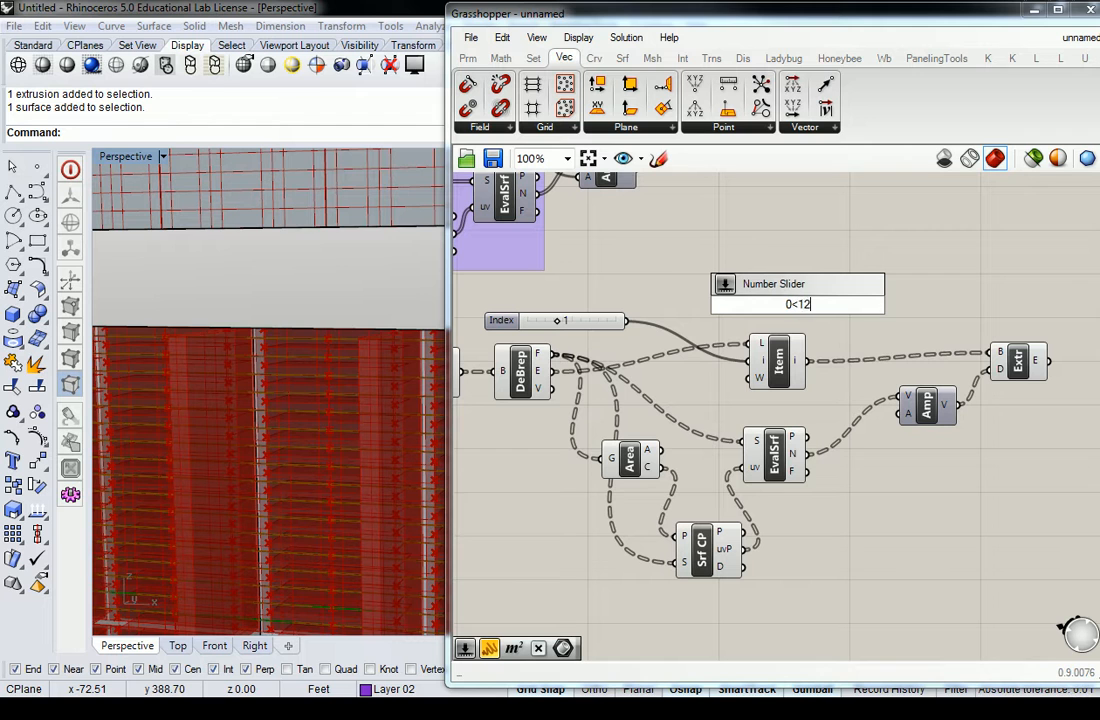
pyautogui.press('Return')
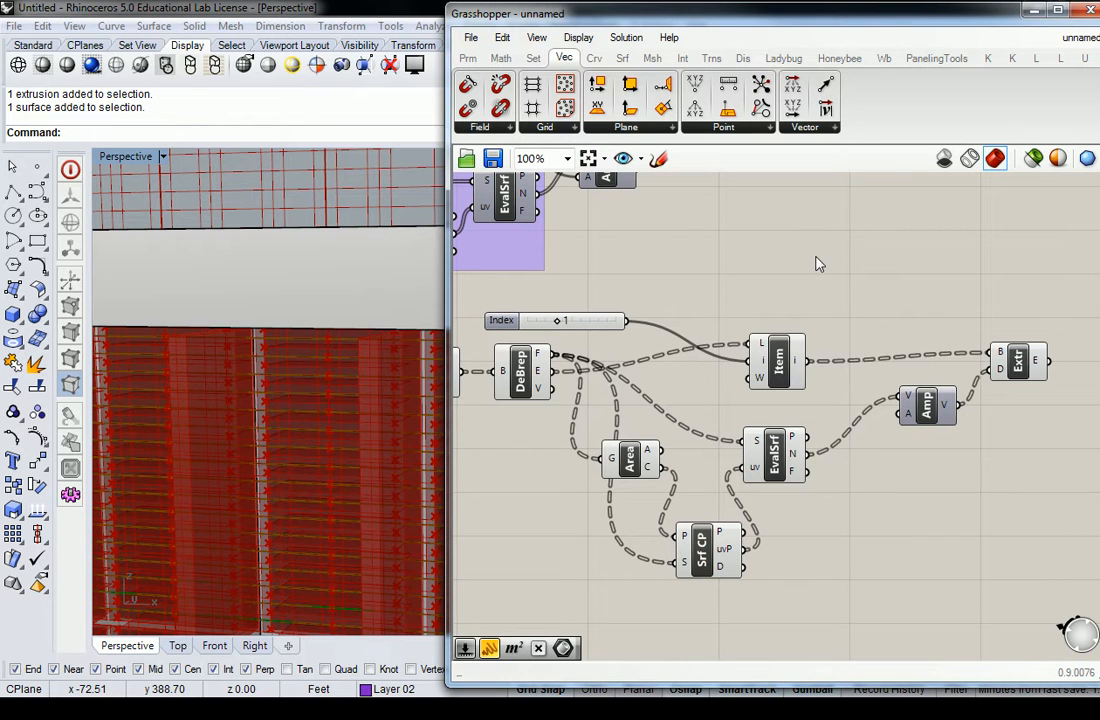
# Step: Create a 0 to 12 number slider and connect it to Amplitude's A input
pyautogui.doubleClick(815, 266)
pyautogui.write('0<12')
pyautogui.press('Return')
pyautogui.moveTo(812, 268); pyautogui.dragTo(910, 414)
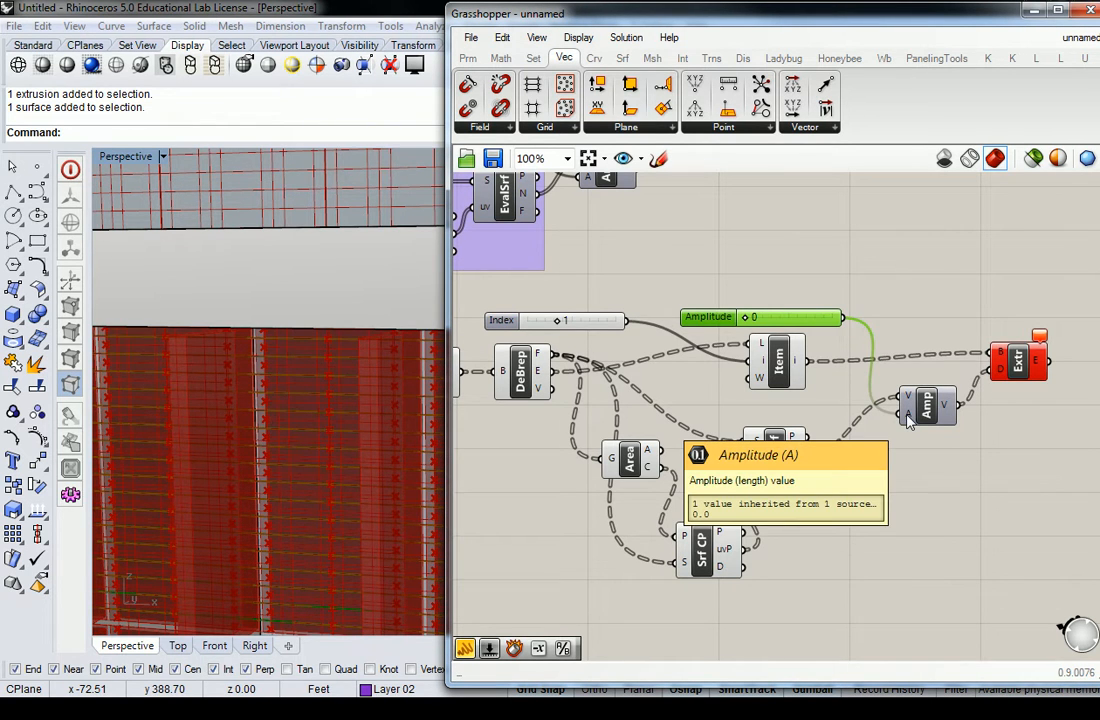
# Step: Give Amplitude's A input the expression x/12 to convert the slider's inches to feet
pyautogui.rightClick(909, 422)
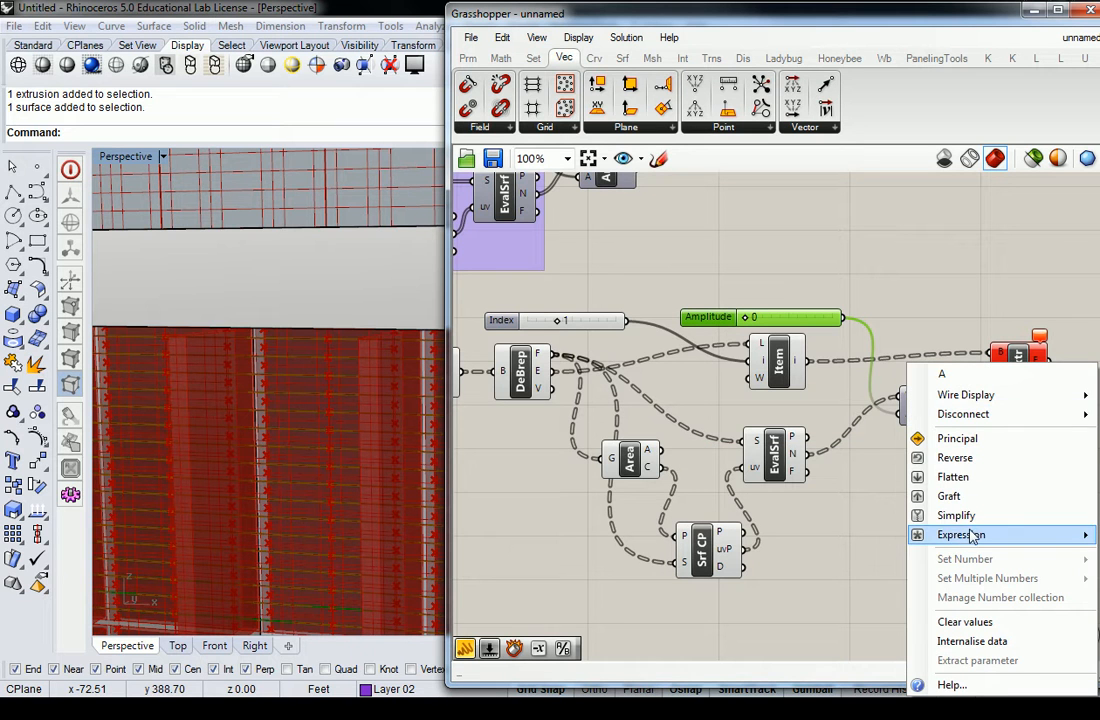
pyautogui.moveTo(895, 249); pyautogui.dragTo(672, 205, button='right')
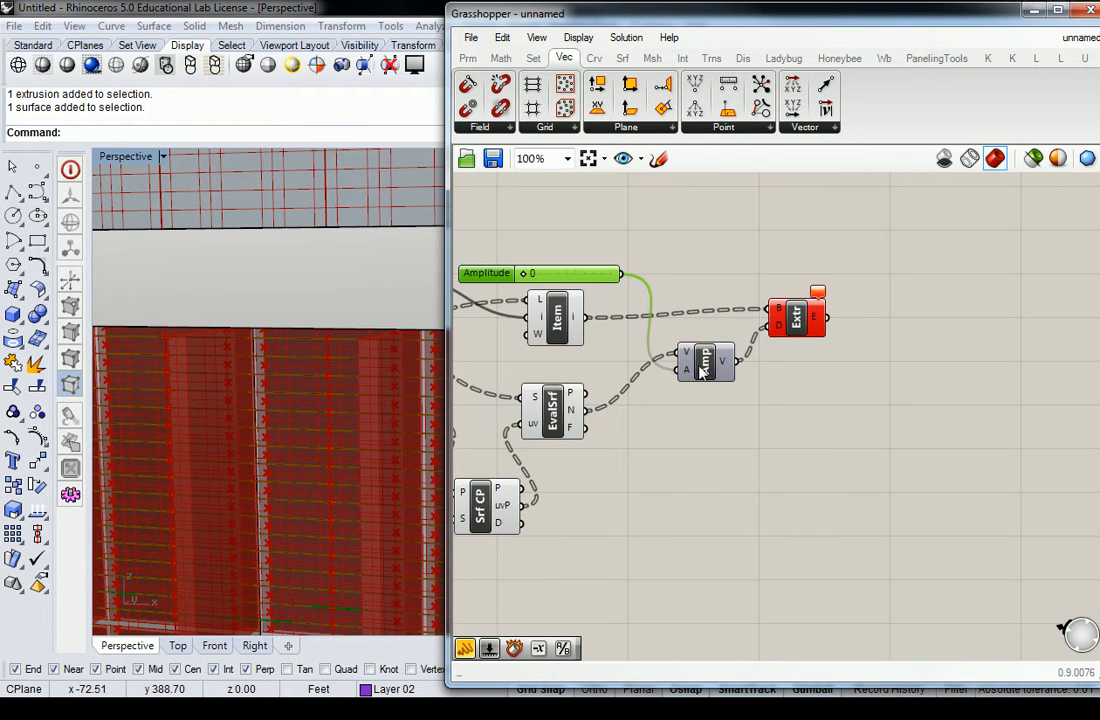
pyautogui.rightClick(688, 379)
pyautogui.moveTo(825, 535)
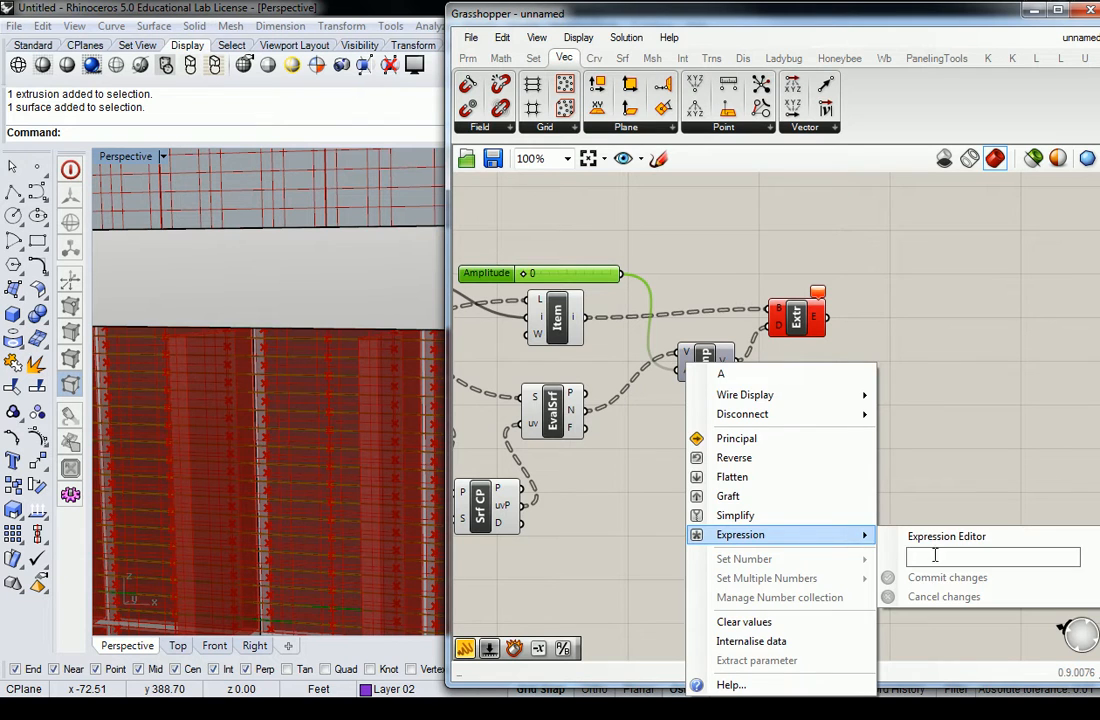
pyautogui.write('x/12')
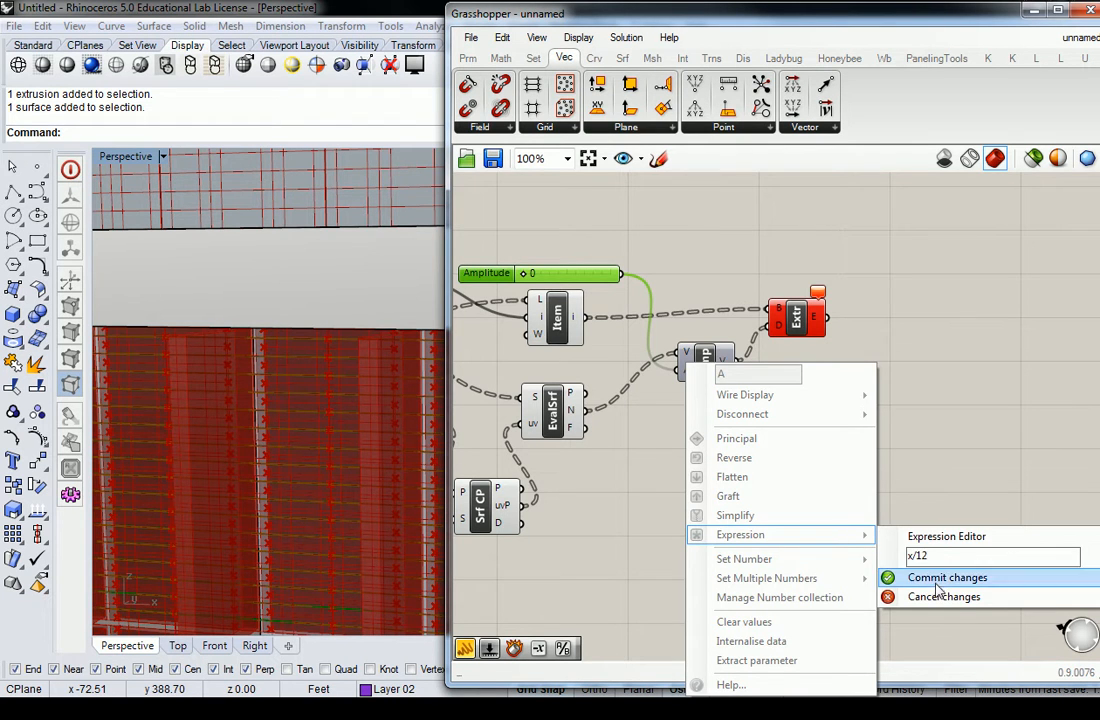
pyautogui.click(936, 581)
pyautogui.click(866, 405)
# Step: Set the Amplitude slider to 9 to extrude the louvers and view them from above the facade
pyautogui.moveTo(764, 380); pyautogui.dragTo(892, 405, button='right')
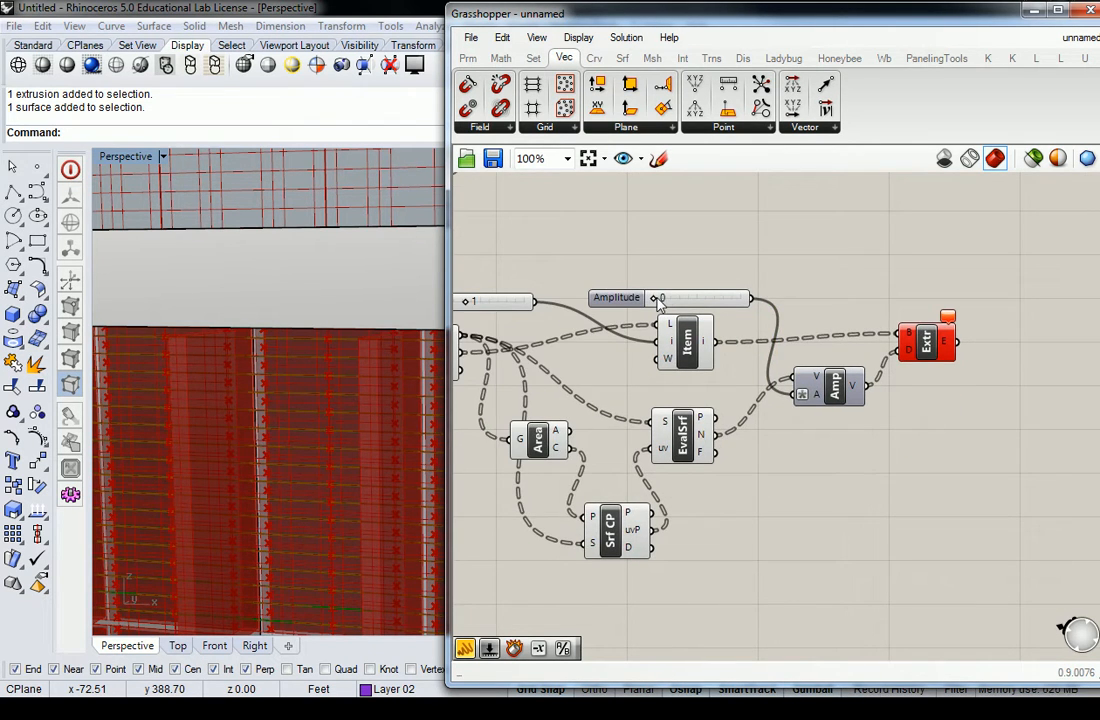
pyautogui.moveTo(656, 298); pyautogui.dragTo(722, 299)
pyautogui.moveTo(363, 388); pyautogui.dragTo(410, 300, button='right')
# Step: Shift the Amplitude and Extrude components farther away from Evaluate Surface and List Item to make room between them
pyautogui.moveTo(778, 258); pyautogui.dragTo(790, 350, button='right')
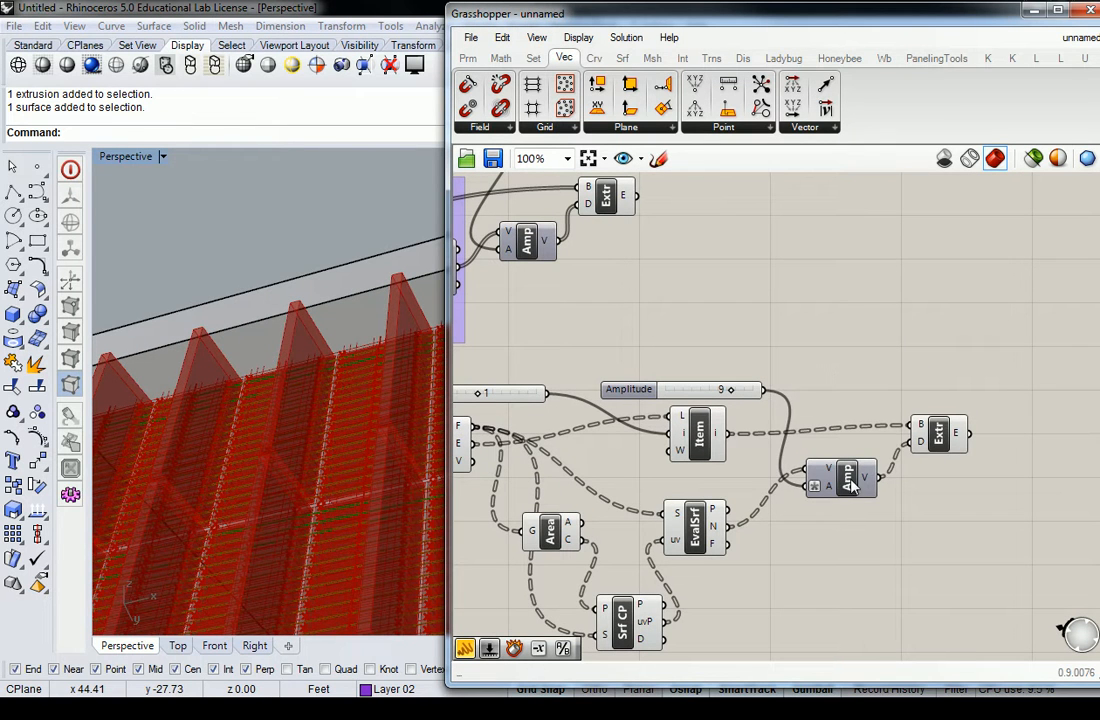
pyautogui.moveTo(849, 484); pyautogui.dragTo(866, 484)
pyautogui.moveTo(938, 433); pyautogui.dragTo(961, 432)
pyautogui.click(840, 330)
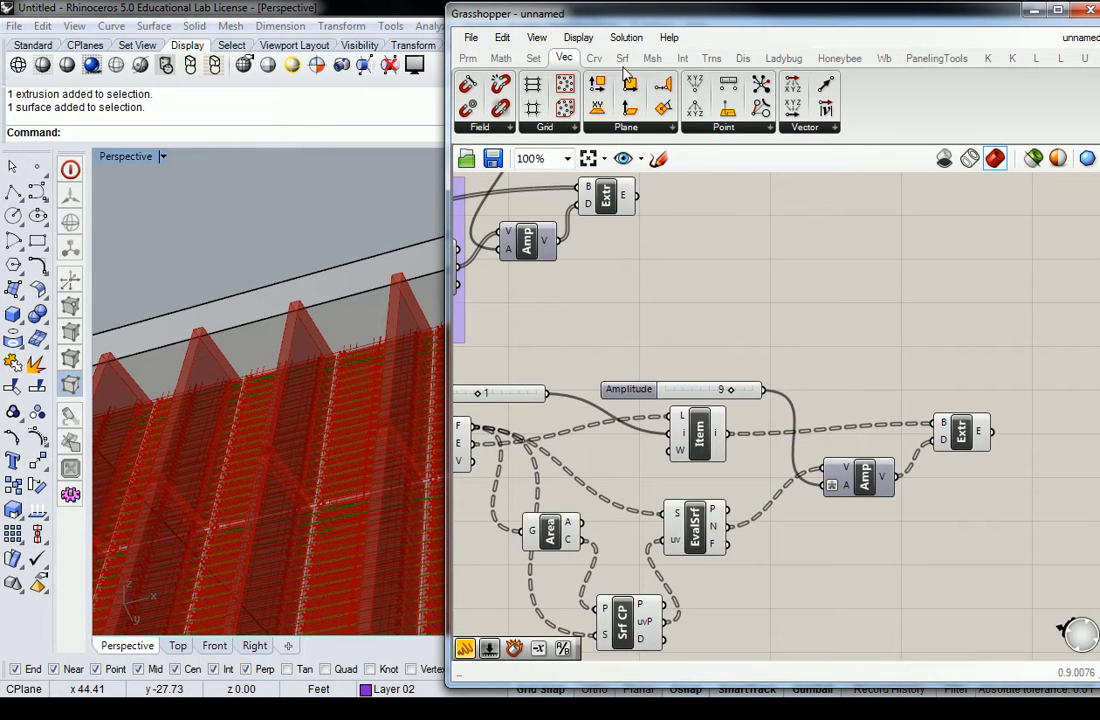
# Step: Add a Negative component and wire it between the louver depth slider and Amplitude's A input to reverse the extrusion direction
pyautogui.click(500, 57)
pyautogui.click(655, 128)
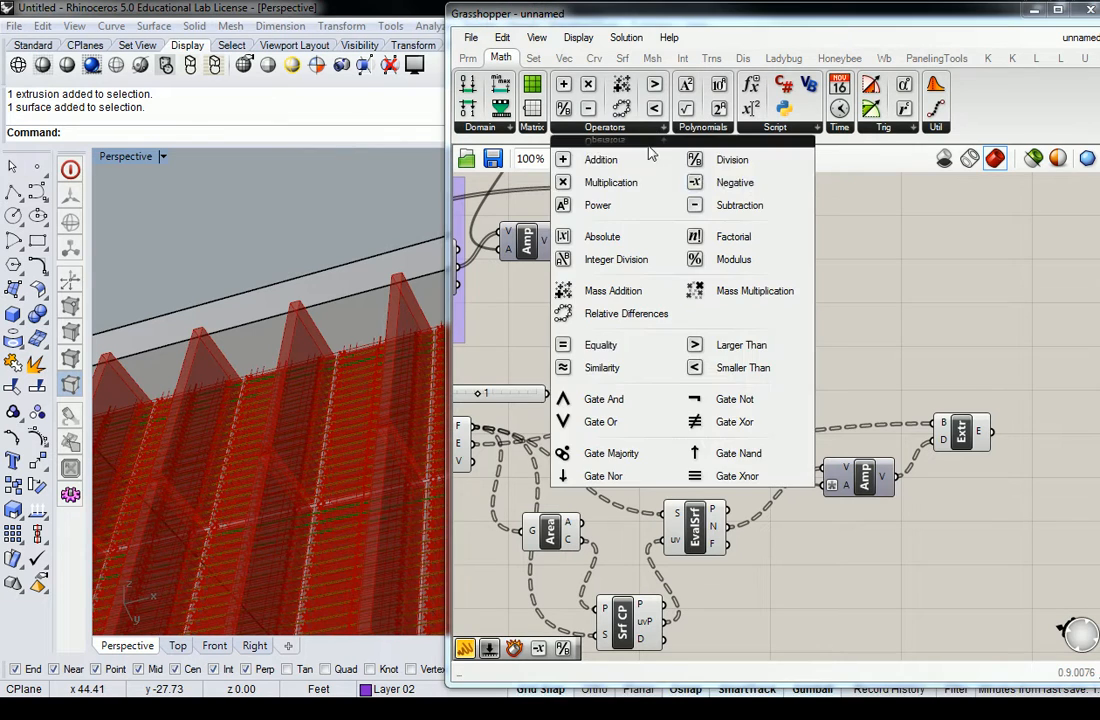
pyautogui.moveTo(735, 182); pyautogui.dragTo(742, 387)
pyautogui.moveTo(643, 392); pyautogui.dragTo(610, 376)
pyautogui.moveTo(731, 374); pyautogui.dragTo(769, 403)
pyautogui.moveTo(798, 410); pyautogui.dragTo(830, 484)
pyautogui.moveTo(402, 357); pyautogui.dragTo(390, 385, button='right')
pyautogui.scroll(-5, 641, 395)
pyautogui.scroll(4, 641, 395)
# Step: Turn off the preview of the intermediate components that feed the louver Extrude
pyautogui.moveTo(645, 558); pyautogui.dragTo(901, 324)
pyautogui.middleClick(898, 317)
pyautogui.click(929, 264)
pyautogui.moveTo(264, 330); pyautogui.dragTo(383, 331, button='right')
pyautogui.click(605, 335)
pyautogui.rightClick(605, 335)
pyautogui.click(632, 367)
# Step: Turn off the preview of the upstream SubSrf component that feeds both the upper and lower SubSrf branches
pyautogui.moveTo(608, 332); pyautogui.dragTo(746, 358, button='right')
pyautogui.moveTo(498, 277); pyautogui.dragTo(746, 437, button='right')
pyautogui.click(795, 365)
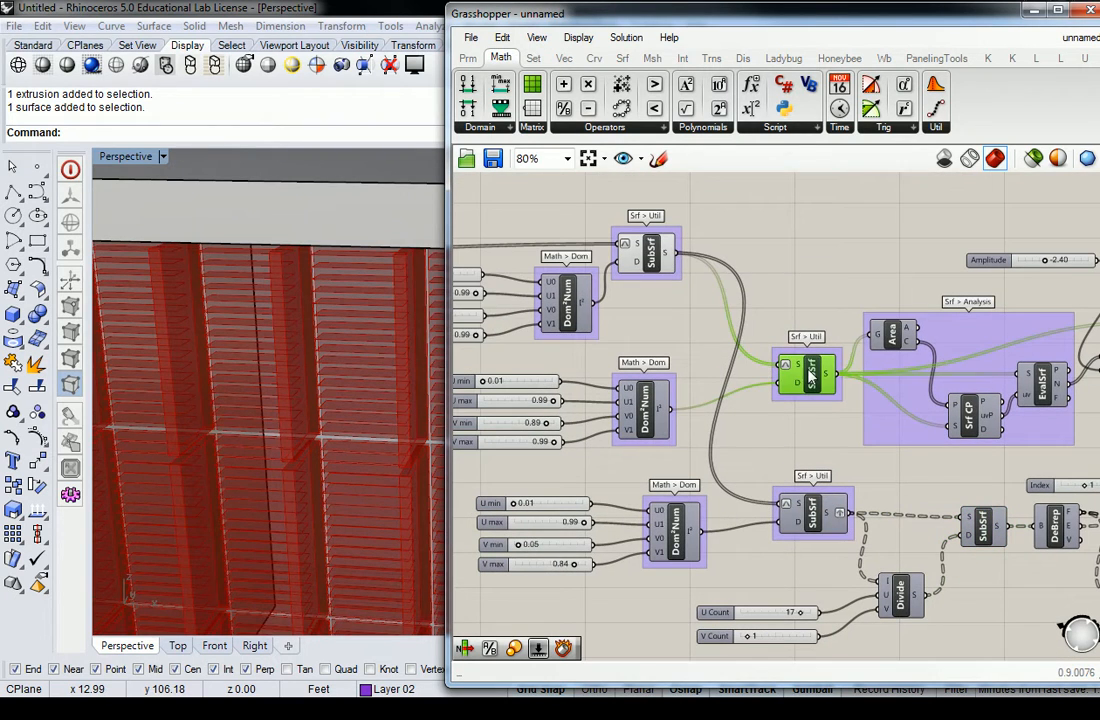
pyautogui.click(648, 252)
pyautogui.rightClick(648, 252)
pyautogui.click(700, 288)
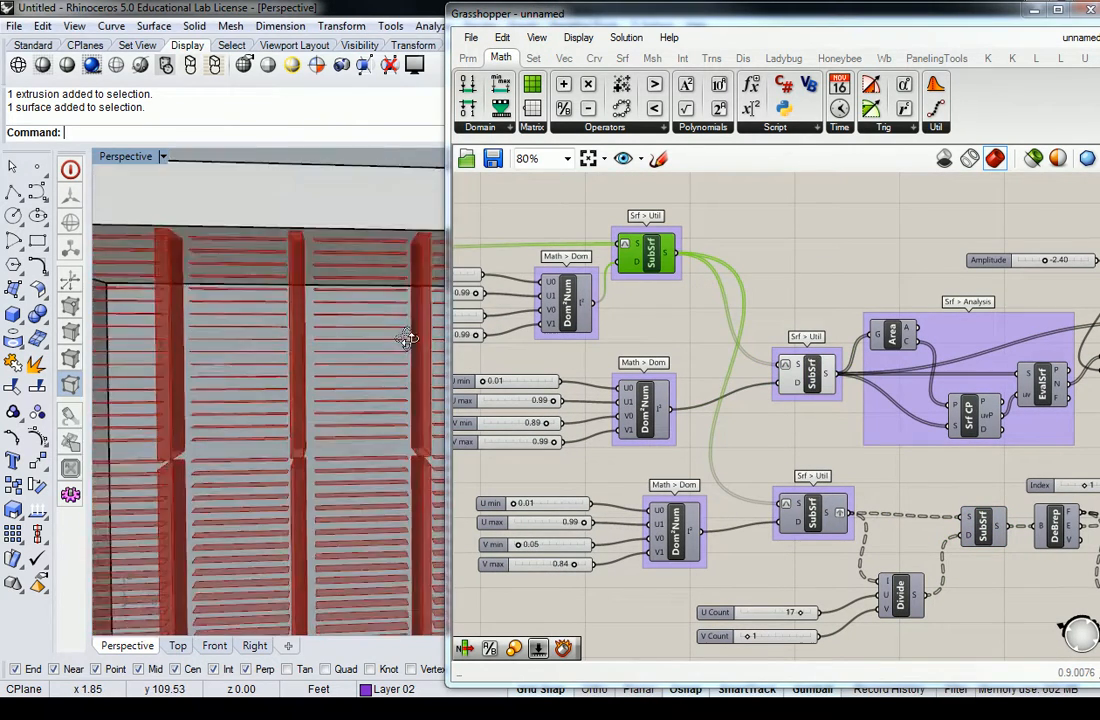
# Step: Examine the louvers between the vertical fins across the whole facade and the component chain that generates them
pyautogui.moveTo(707, 432); pyautogui.dragTo(627, 327, button='right')
pyautogui.moveTo(750, 372); pyautogui.dragTo(719, 312, button='right')
pyautogui.moveTo(981, 377); pyautogui.dragTo(666, 387, button='right')
pyautogui.moveTo(944, 378); pyautogui.dragTo(869, 385, button='right')
pyautogui.moveTo(735, 418); pyautogui.dragTo(758, 406, button='right')
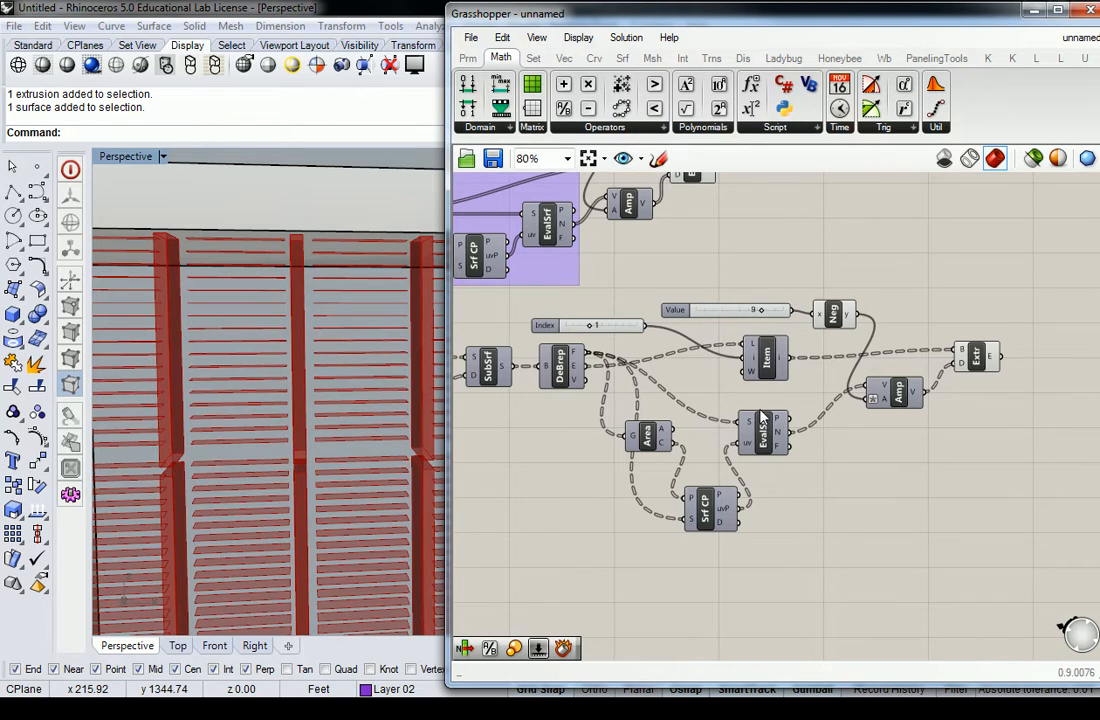
pyautogui.moveTo(236, 280); pyautogui.dragTo(147, 382, button='right')
pyautogui.scroll(-5, 260, 430)
pyautogui.keyDown('shift'); pyautogui.moveTo(305, 448); pyautogui.dragTo(330, 457, button='right'); pyautogui.keyUp('shift')
pyautogui.moveTo(228, 422); pyautogui.dragTo(291, 288, button='right')
pyautogui.keyDown('shift'); pyautogui.moveTo(232, 356); pyautogui.dragTo(263, 319, button='right'); pyautogui.keyUp('shift')
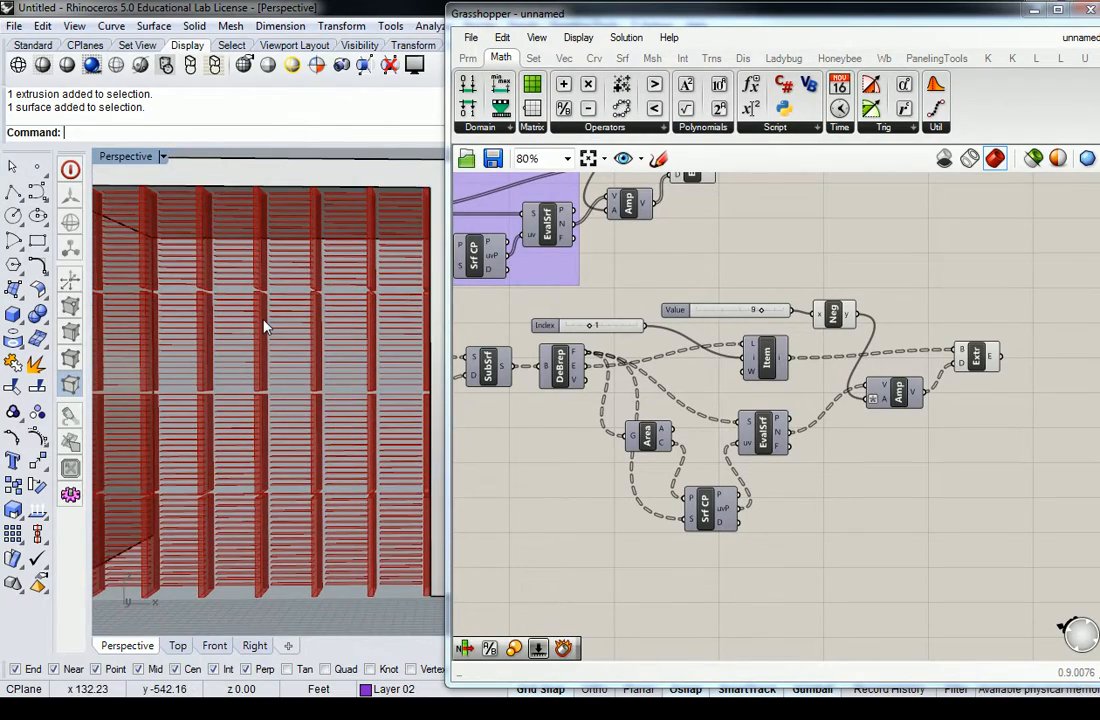
pyautogui.moveTo(708, 442); pyautogui.dragTo(800, 450, button='right')
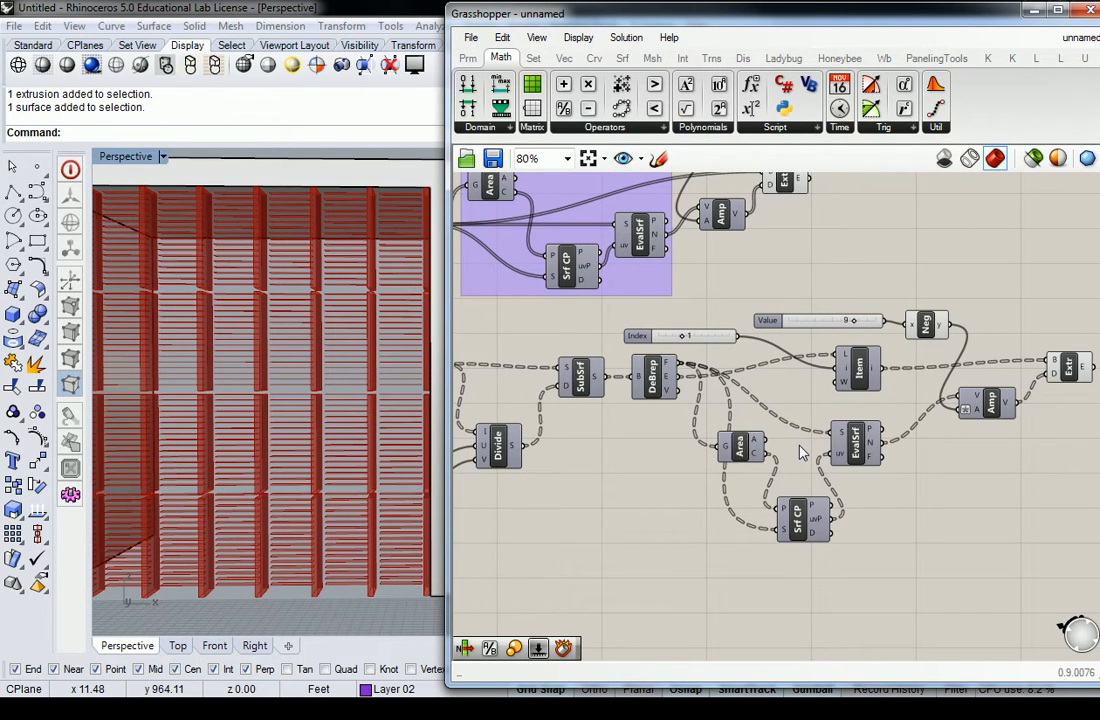
# Step: Rearrange the louver sliders, Area, Surface CP, List Item, Evaluate Surface, Amplitude, Negative and Extrude components into a compact group
pyautogui.moveTo(740, 455); pyautogui.dragTo(730, 417)
pyautogui.moveTo(803, 526); pyautogui.dragTo(799, 373)
pyautogui.moveTo(767, 320); pyautogui.dragTo(759, 272)
pyautogui.moveTo(853, 381); pyautogui.dragTo(852, 333)
pyautogui.moveTo(640, 335); pyautogui.dragTo(651, 317)
pyautogui.moveTo(850, 457)
pyautogui.mouseDown()
pyautogui.moveTo(877, 440)
pyautogui.moveTo(855, 443)
pyautogui.mouseUp()
pyautogui.moveTo(995, 403); pyautogui.dragTo(956, 433)
pyautogui.moveTo(926, 324); pyautogui.dragTo(936, 374)
pyautogui.moveTo(1054, 366); pyautogui.dragTo(1021, 374)
pyautogui.click(994, 307)
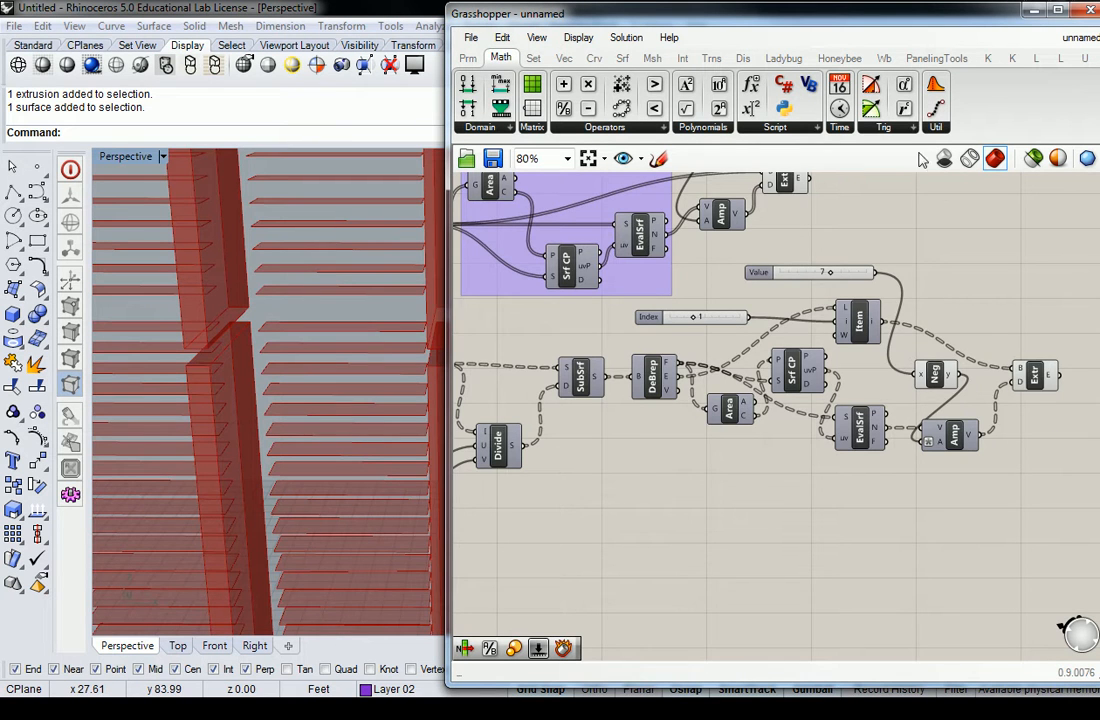
# Step: Space out the louver Extrude, Amplitude, Negative and depth slider to make the wires between them easier to follow
pyautogui.moveTo(976, 219); pyautogui.dragTo(747, 267, button='right')
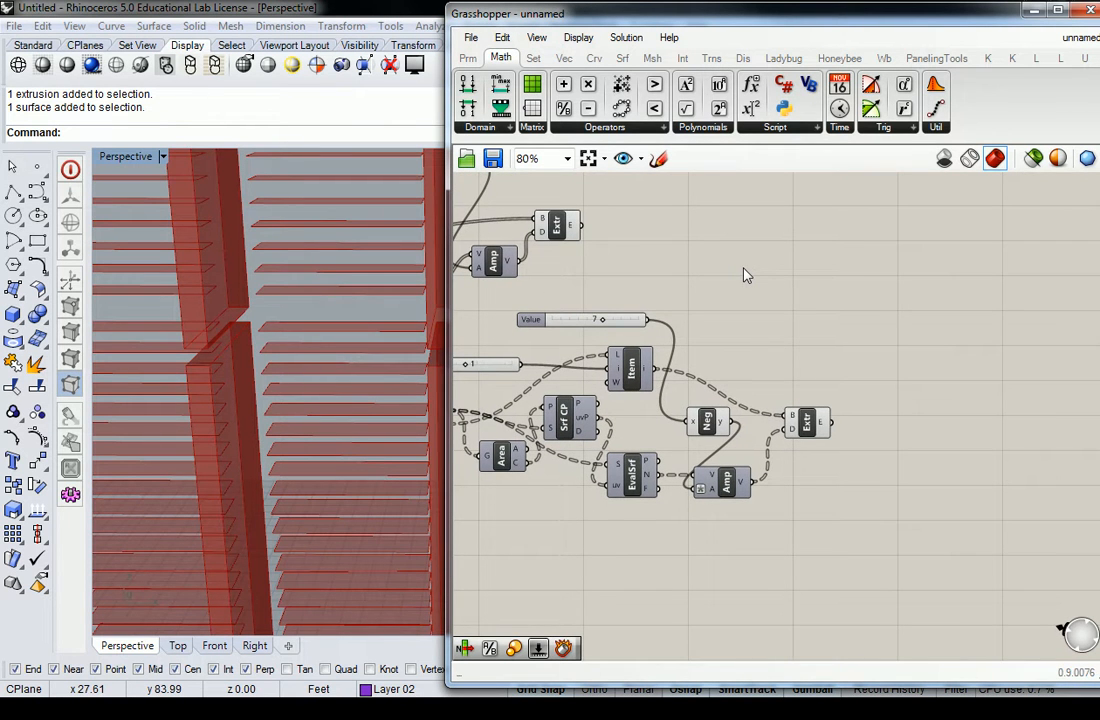
pyautogui.moveTo(354, 346); pyautogui.dragTo(315, 349, button='right')
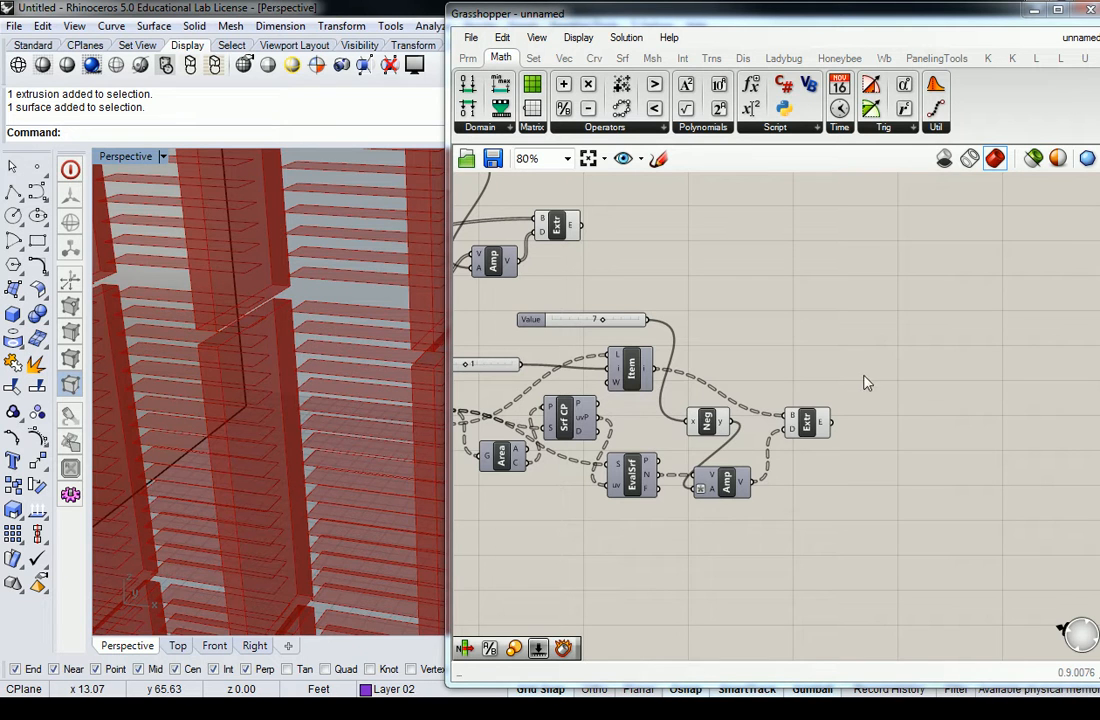
pyautogui.moveTo(758, 370); pyautogui.dragTo(902, 357, button='right')
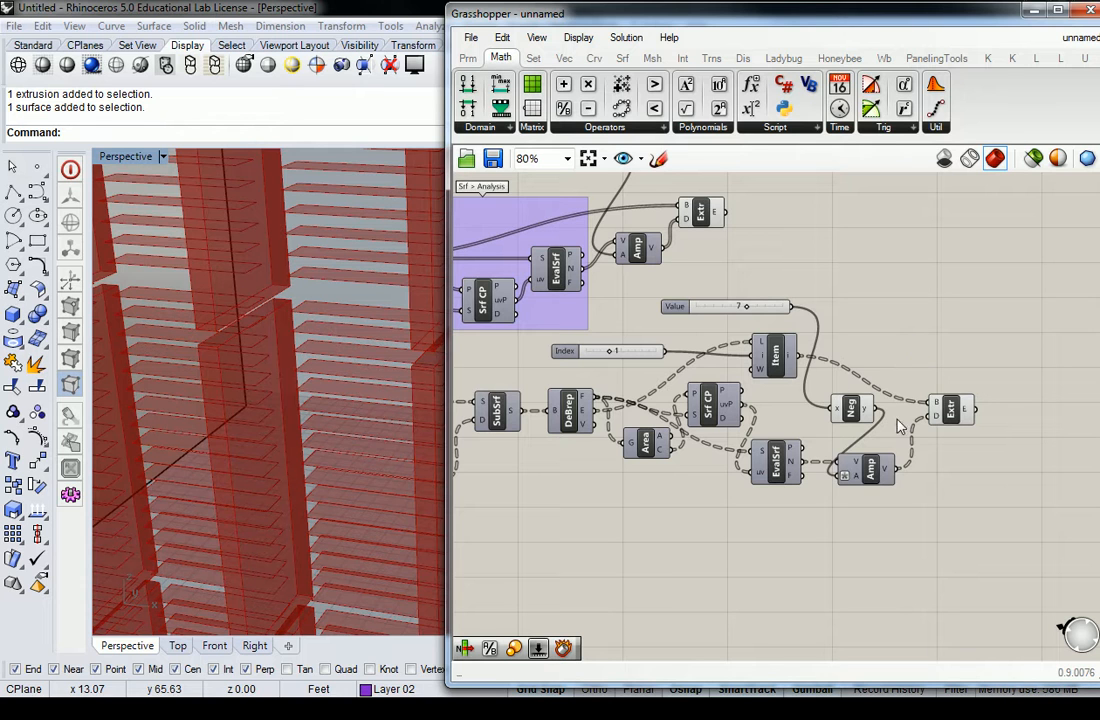
pyautogui.moveTo(952, 418); pyautogui.dragTo(1010, 416)
pyautogui.moveTo(872, 472); pyautogui.dragTo(952, 462)
pyautogui.moveTo(851, 408); pyautogui.dragTo(878, 422)
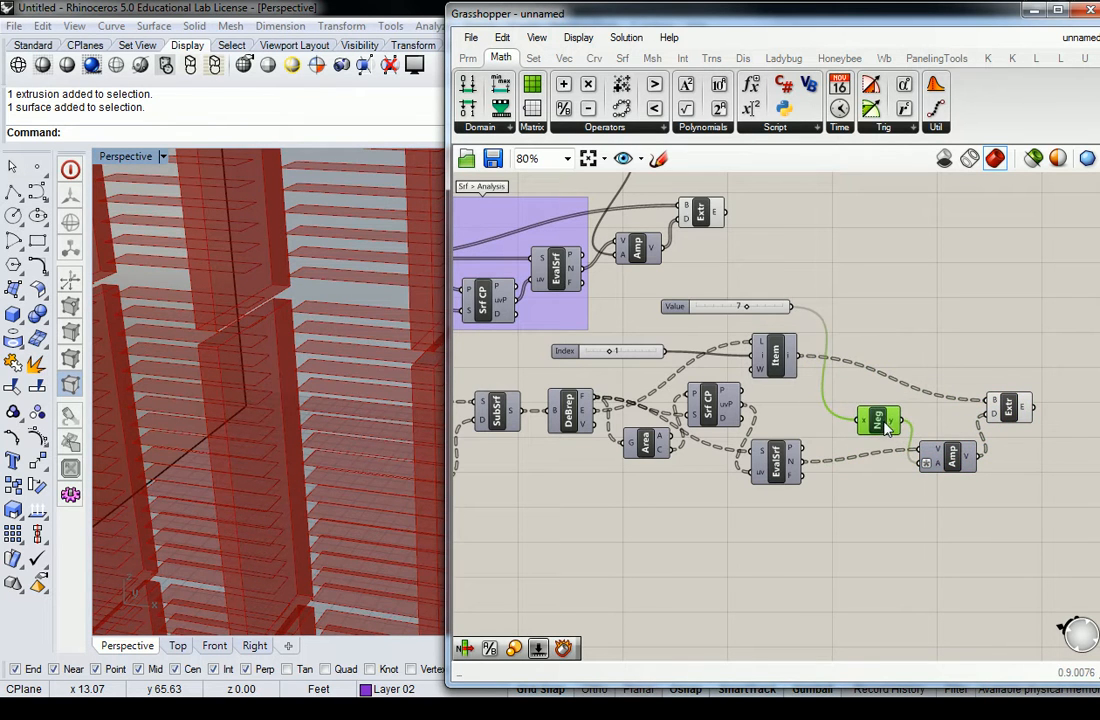
pyautogui.moveTo(751, 311); pyautogui.dragTo(771, 317)
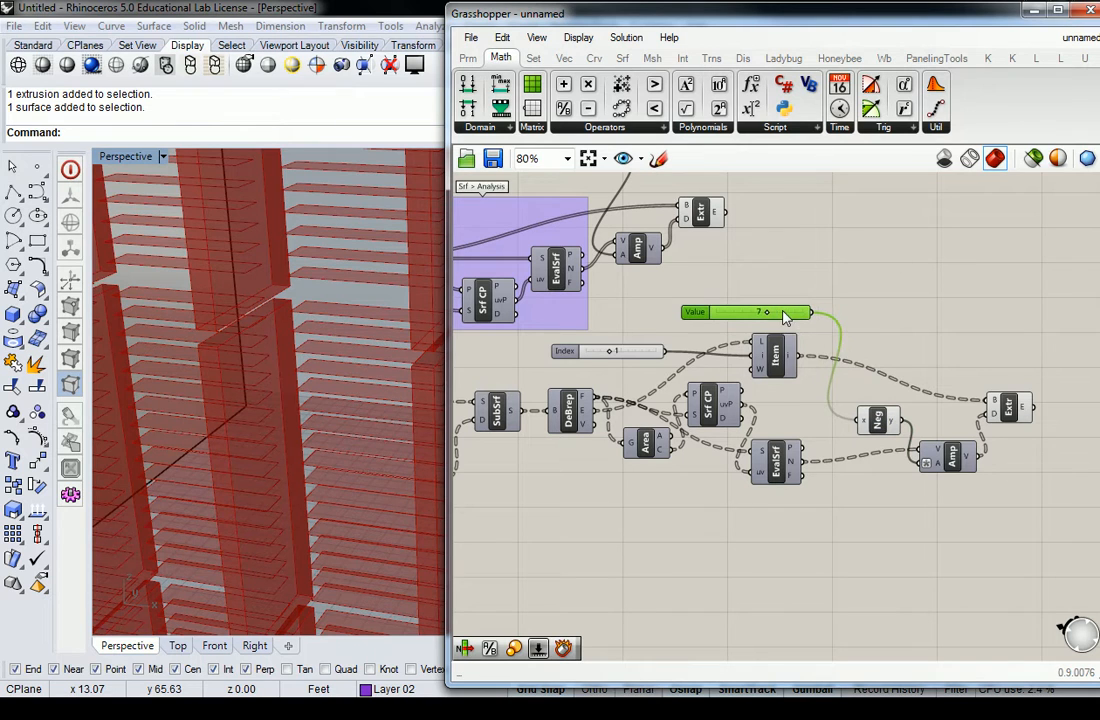
# Step: Review how List Item, Surface CP, Evaluate Surface, Area and Deconstruct Brep are connected in the louver definition
pyautogui.click(775, 356)
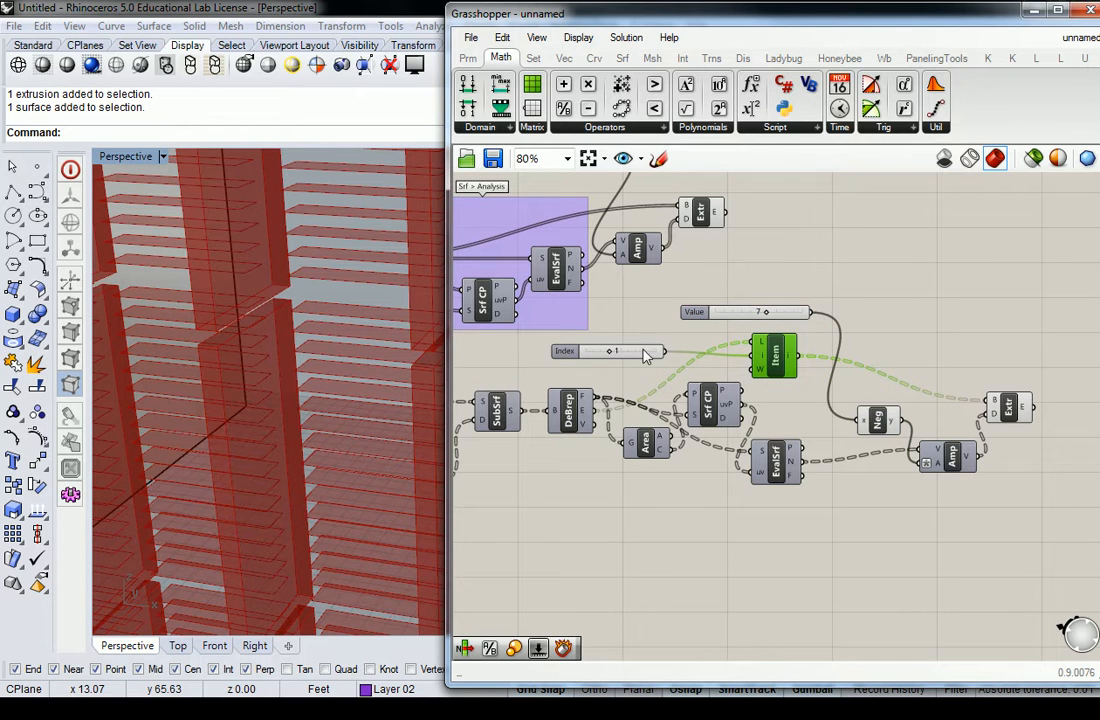
pyautogui.click(728, 409)
pyautogui.click(783, 460)
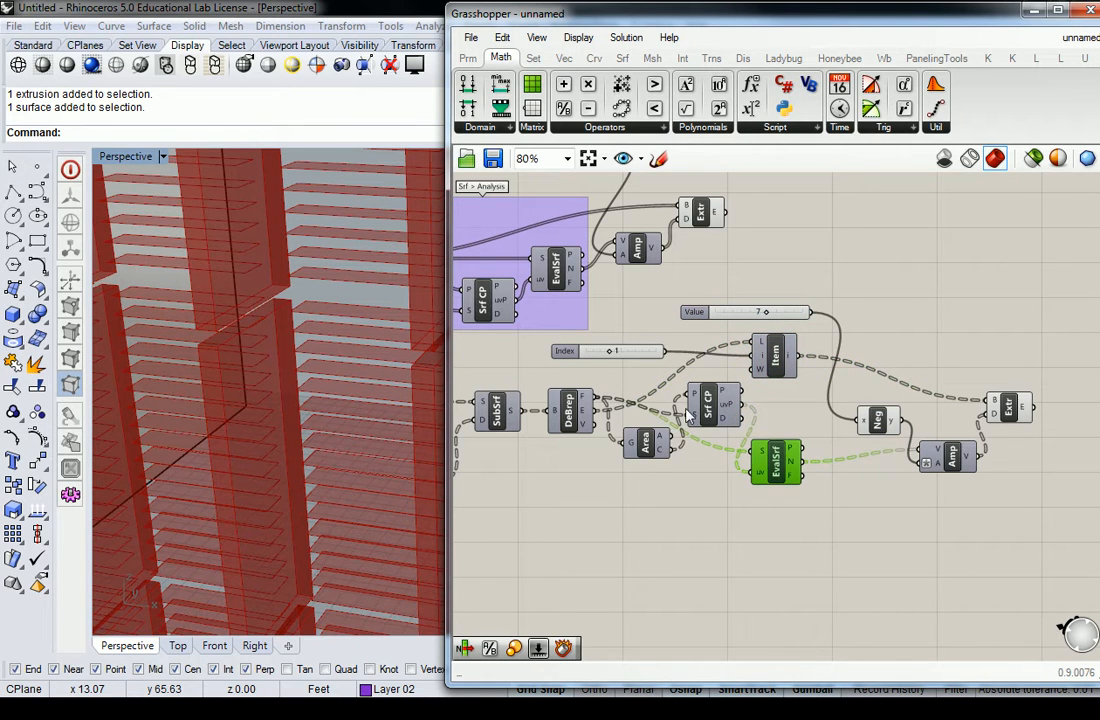
pyautogui.click(645, 443)
pyautogui.moveTo(761, 460); pyautogui.dragTo(873, 460, button='right')
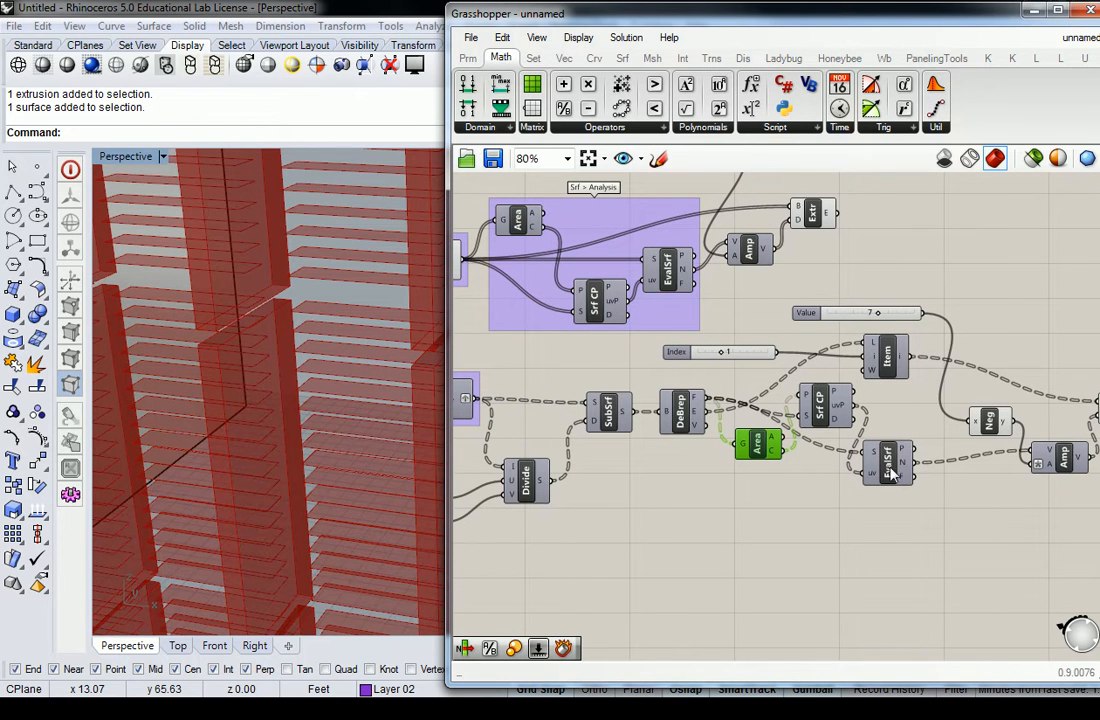
pyautogui.moveTo(778, 407); pyautogui.dragTo(723, 420, button='right')
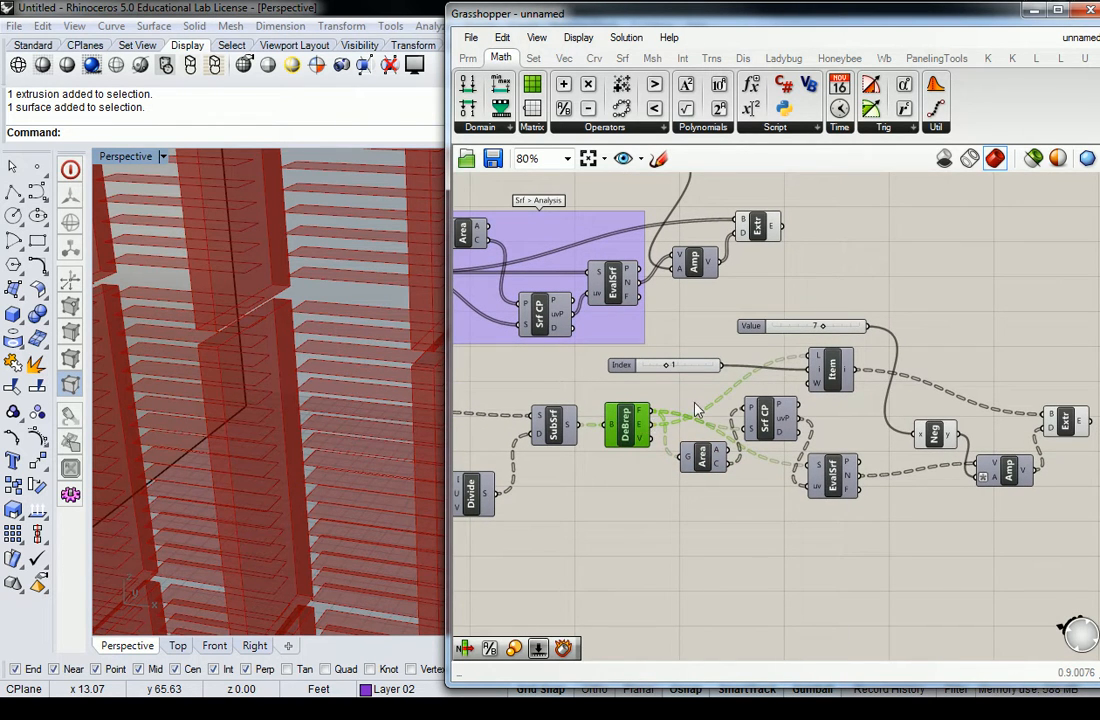
pyautogui.moveTo(645, 421)
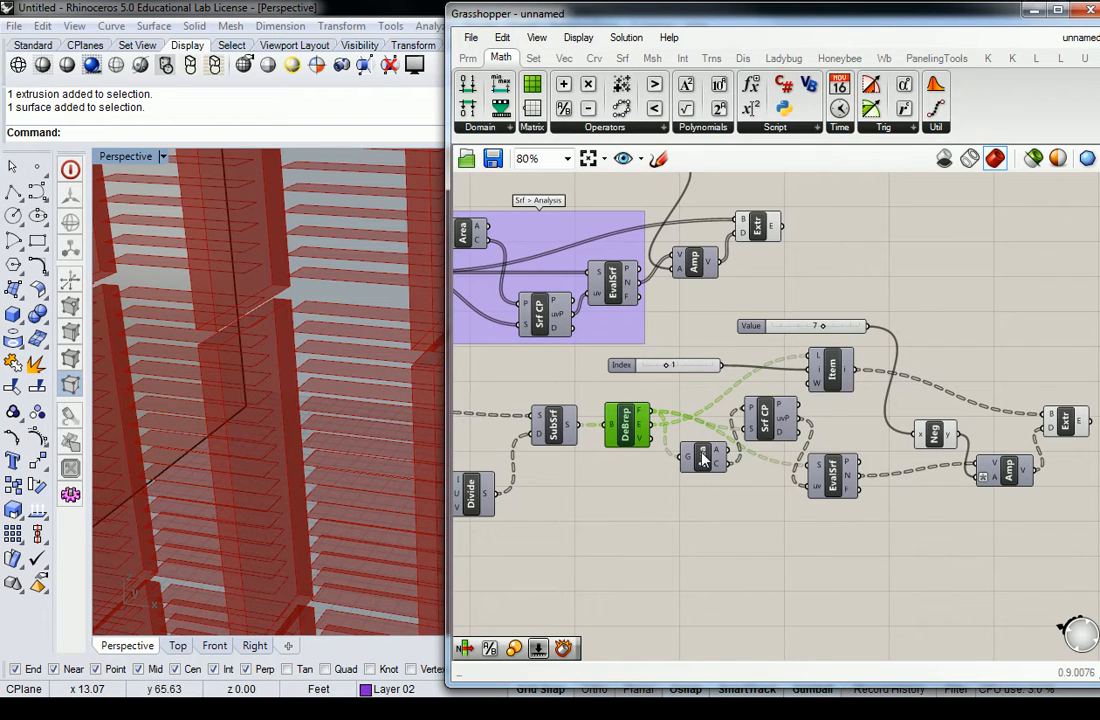
pyautogui.moveTo(703, 458)
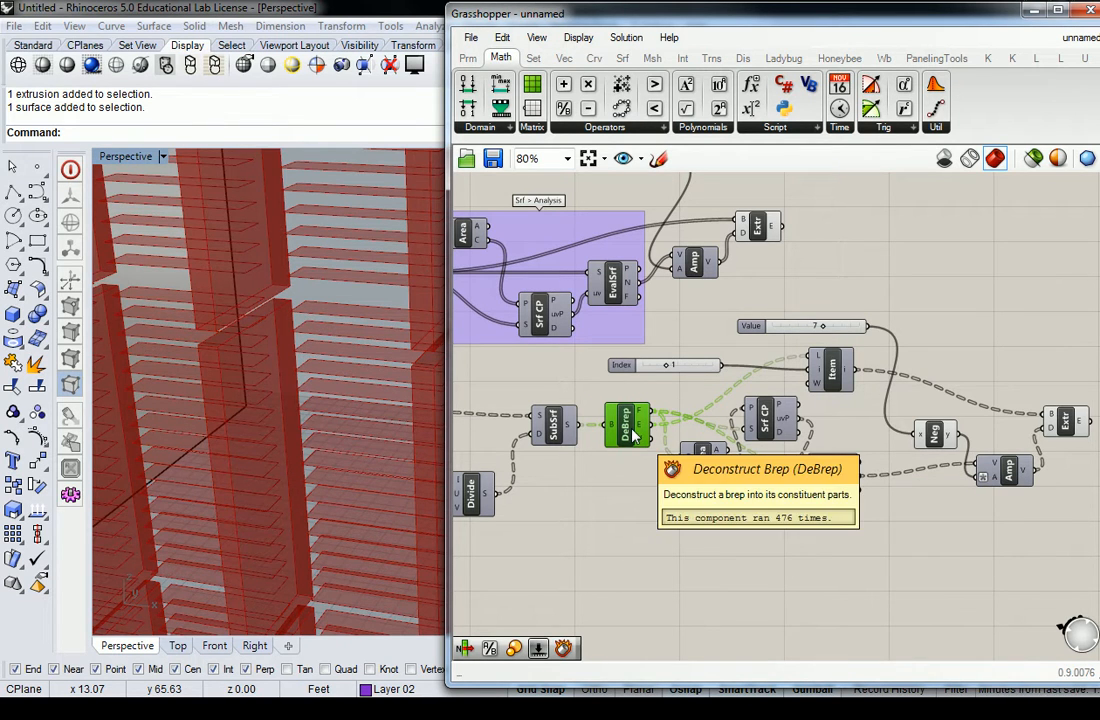
# Step: Duplicate the louver components from Area through Extrude, including both sliders but not Deconstruct Brep, and place the copy beyond the original Extrude
pyautogui.click(985, 335)
pyautogui.moveTo(989, 333); pyautogui.dragTo(918, 327, button='right')
pyautogui.moveTo(1042, 252); pyautogui.dragTo(738, 501)
pyautogui.moveTo(1040, 298); pyautogui.dragTo(628, 517)
pyautogui.hotkey('ctrl', 'c')
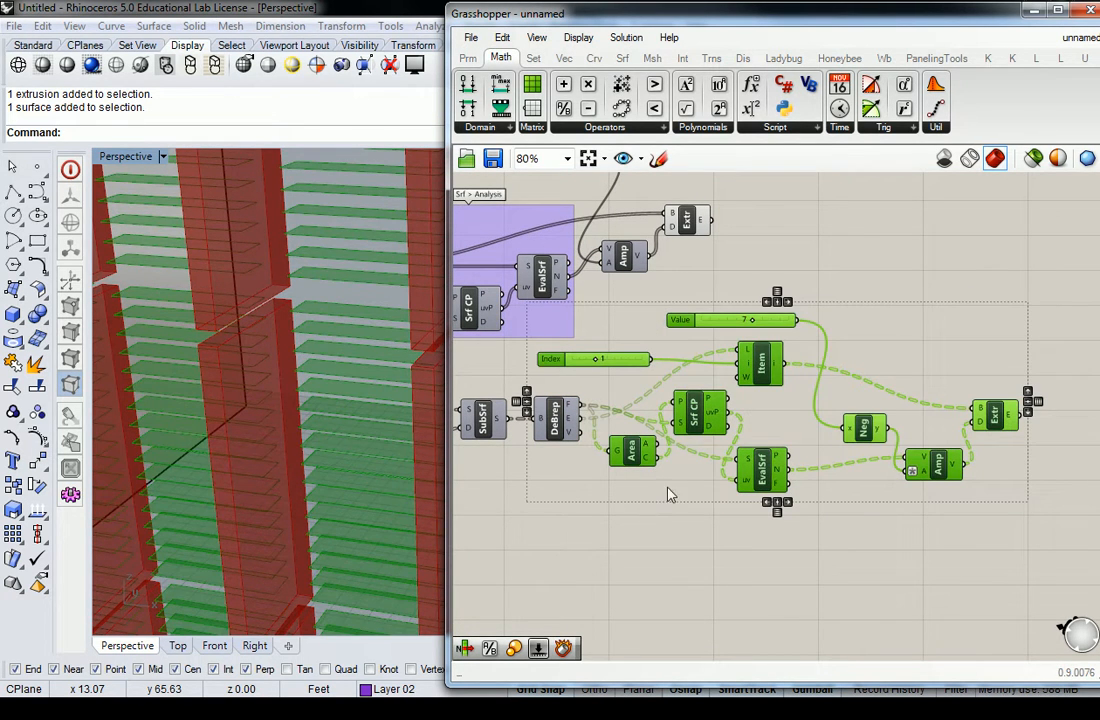
pyautogui.hotkey('ctrl', 'v')
pyautogui.moveTo(782, 388); pyautogui.dragTo(703, 341, button='right')
pyautogui.moveTo(705, 340); pyautogui.dragTo(930, 348)
pyautogui.click(835, 296)
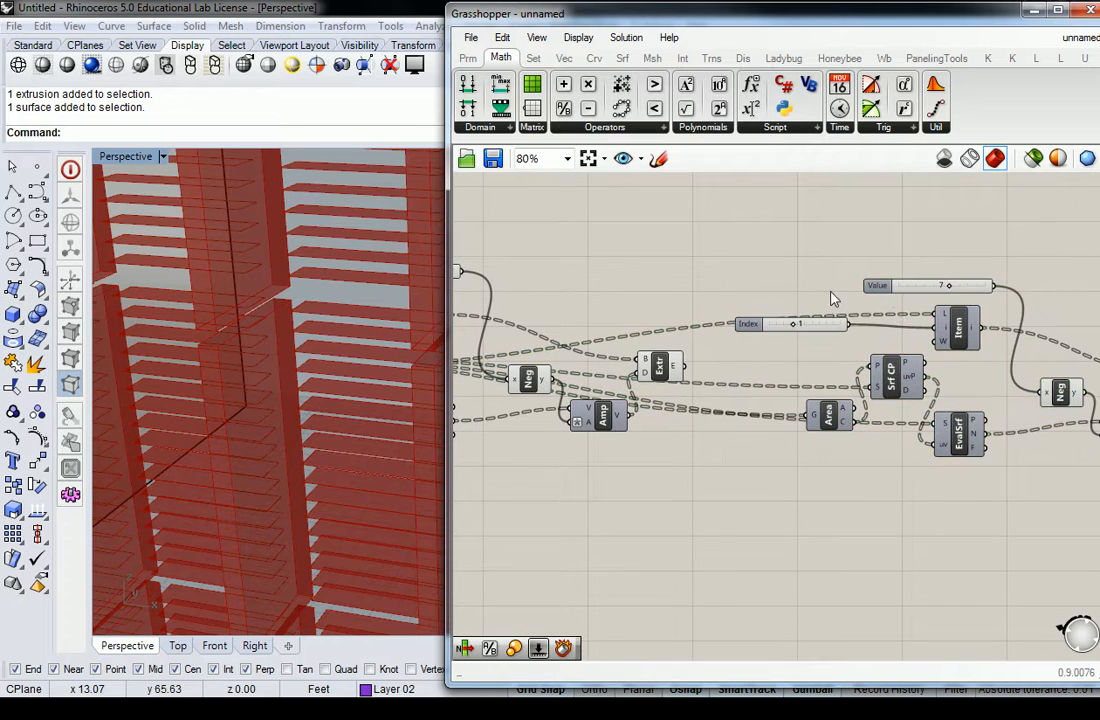
pyautogui.scroll(-2, 890, 308)
pyautogui.moveTo(939, 327); pyautogui.dragTo(854, 344, button='right')
pyautogui.scroll(2, 854, 344)
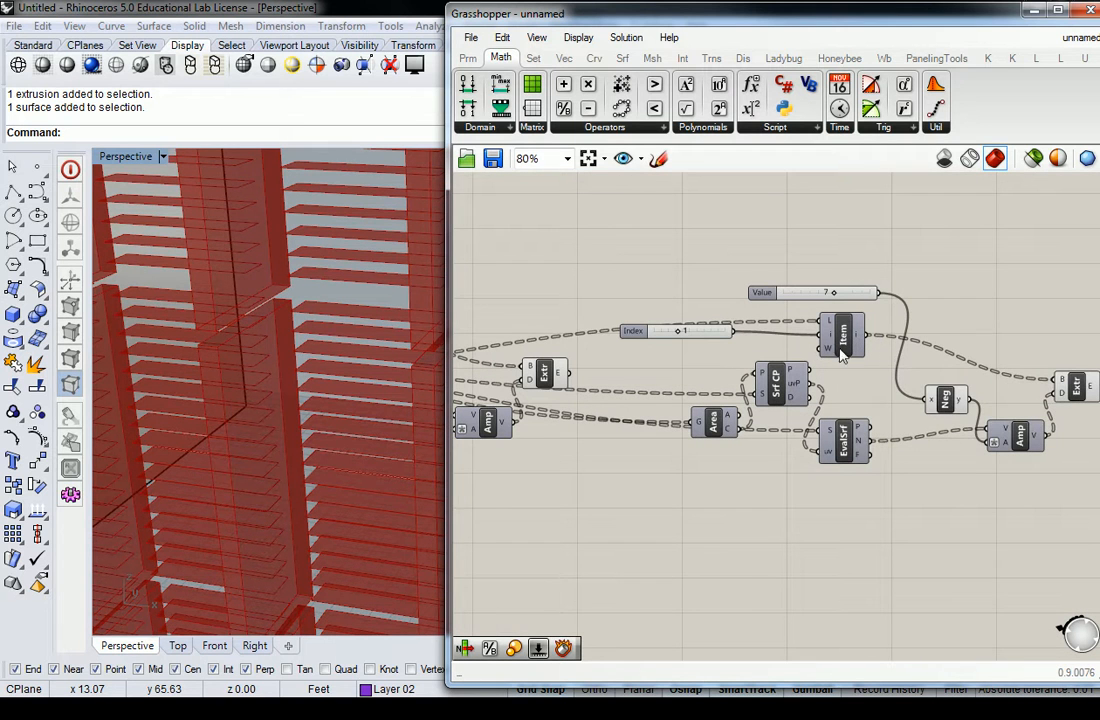
# Step: Delete the copied List Item and its Index slider, and move the original Extrude clear of the passing wires
pyautogui.click(843, 340)
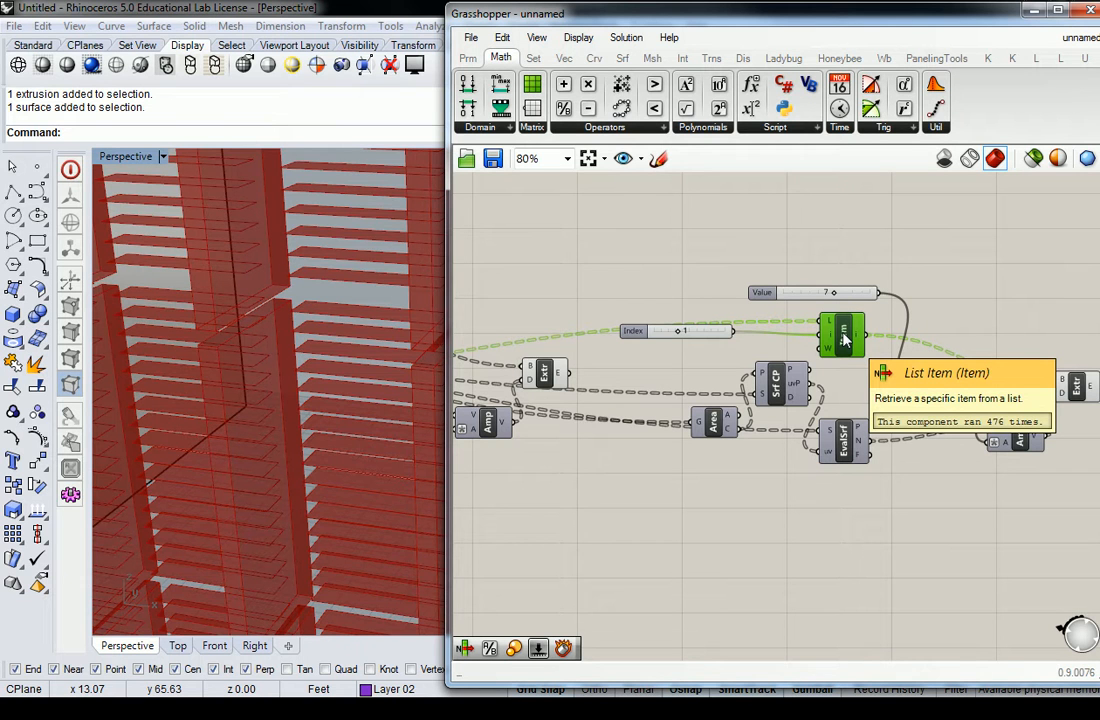
pyautogui.press('Delete')
pyautogui.click(711, 328)
pyautogui.press('Delete')
pyautogui.moveTo(551, 370); pyautogui.dragTo(561, 337)
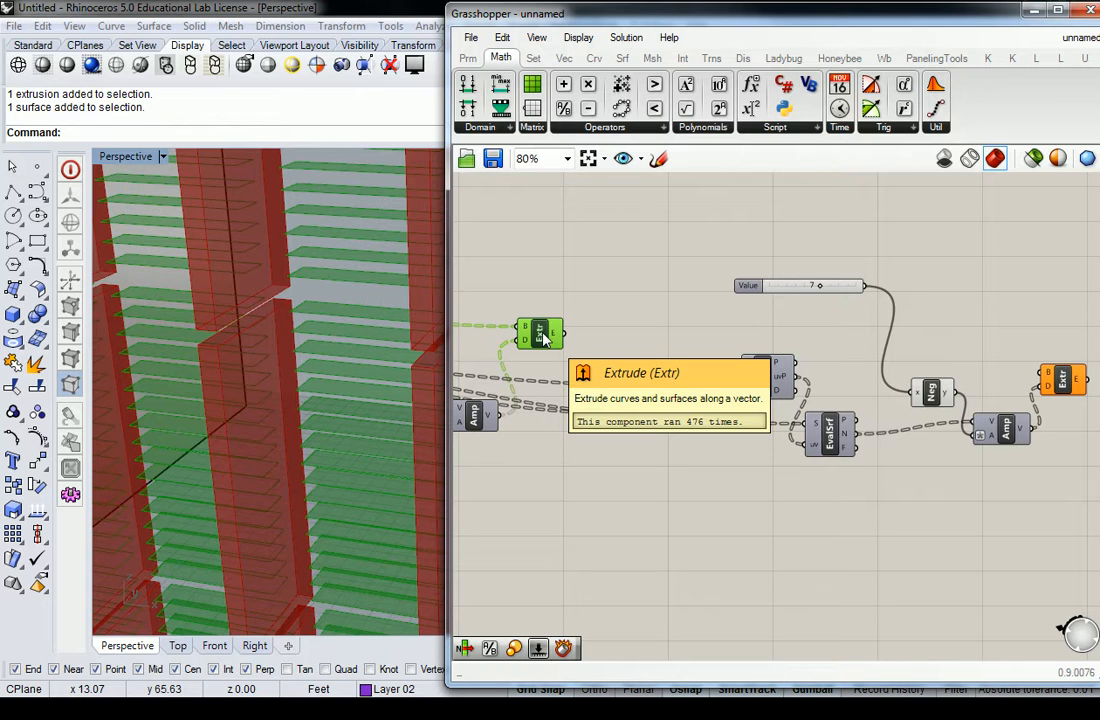
pyautogui.click(638, 346)
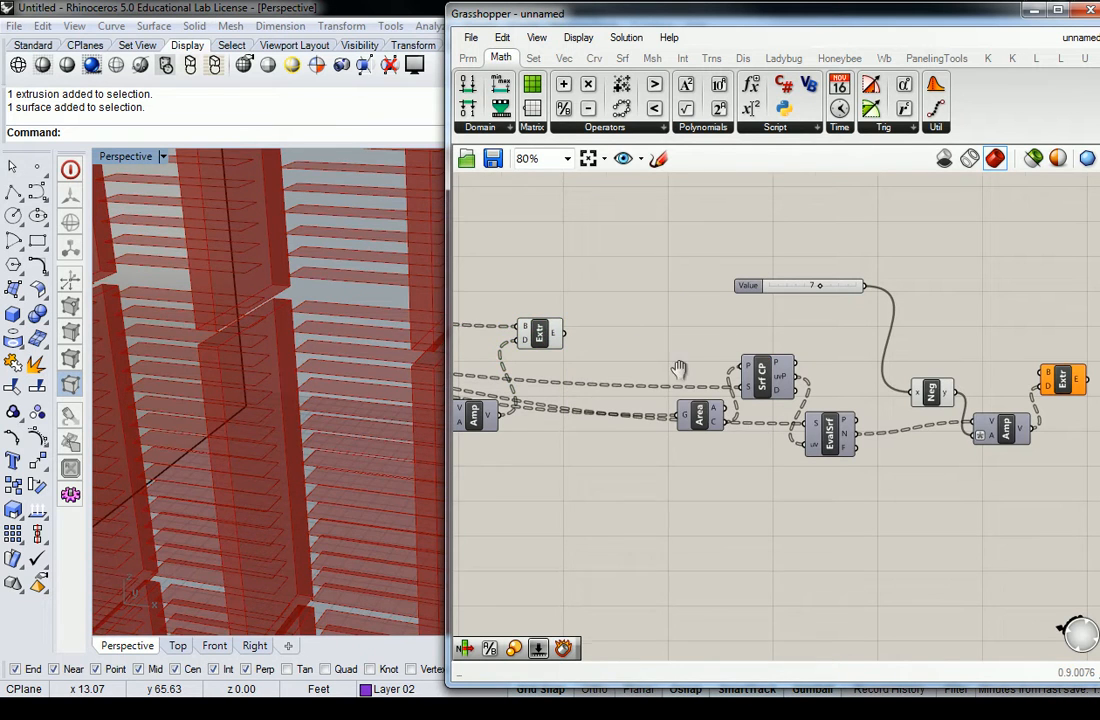
pyautogui.moveTo(668, 373); pyautogui.dragTo(711, 376, button='right')
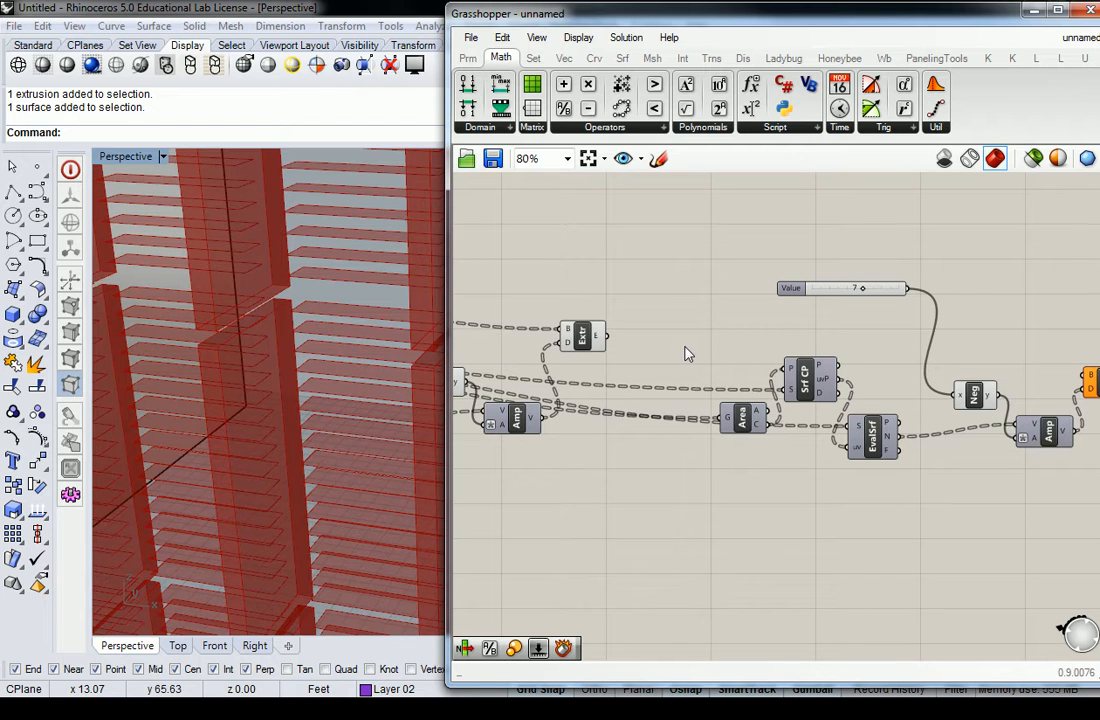
# Step: Connect the original Extrude's E output to the copied Area's G input and check the louver centroids in the preview
pyautogui.moveTo(608, 340); pyautogui.dragTo(738, 420)
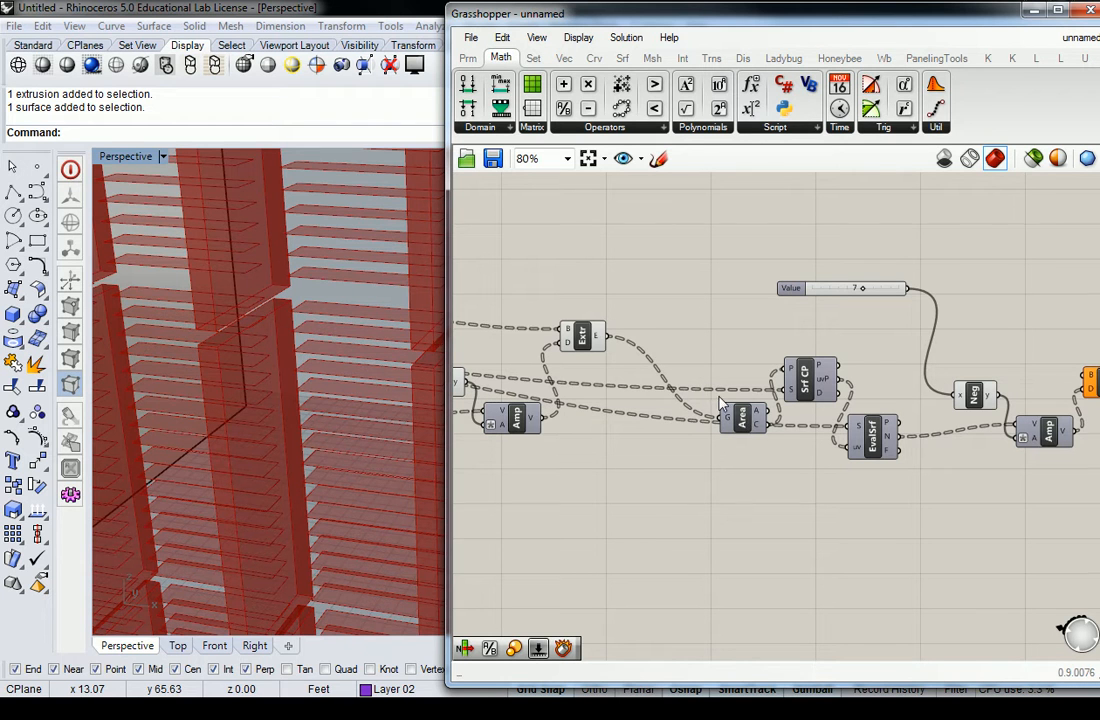
pyautogui.rightClick(745, 424)
pyautogui.click(778, 452)
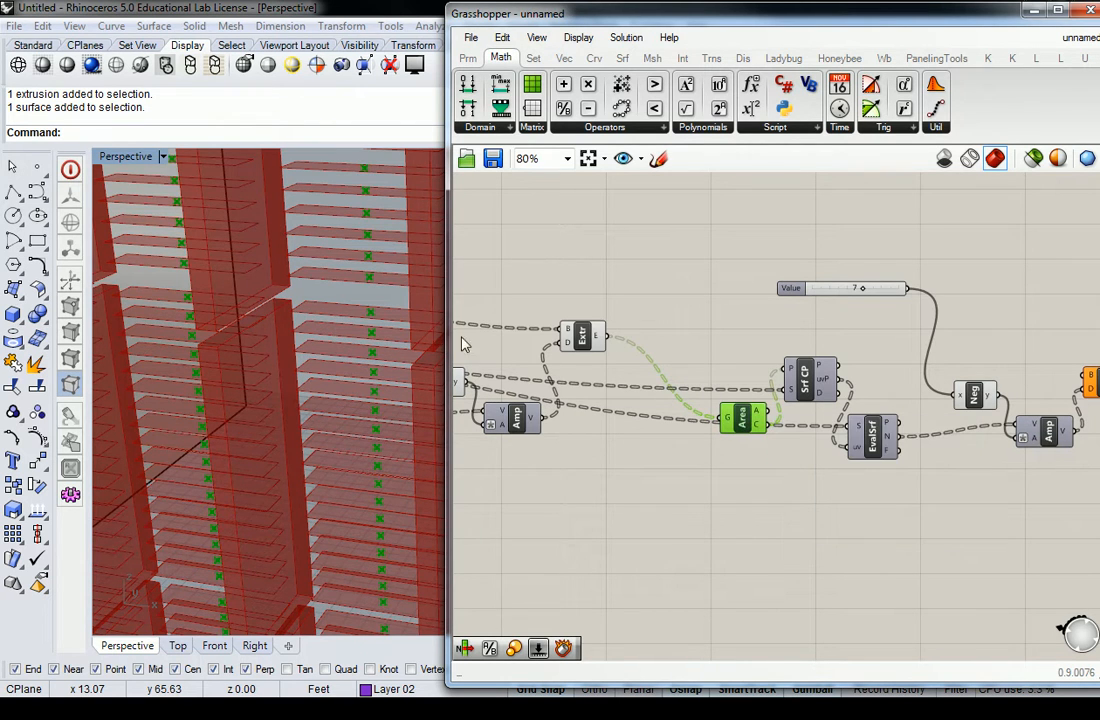
pyautogui.rightClick(741, 420)
pyautogui.click(785, 447)
# Step: Connect the original Extrude's E output to the S inputs of the copied Surface CP and Evaluate Surface
pyautogui.click(633, 356)
pyautogui.moveTo(615, 345); pyautogui.dragTo(789, 390)
pyautogui.moveTo(606, 338); pyautogui.dragTo(847, 430)
# Step: Temporarily preview the copied Evaluate Surface to examine its evaluation results on the louver surfaces
pyautogui.click(870, 437)
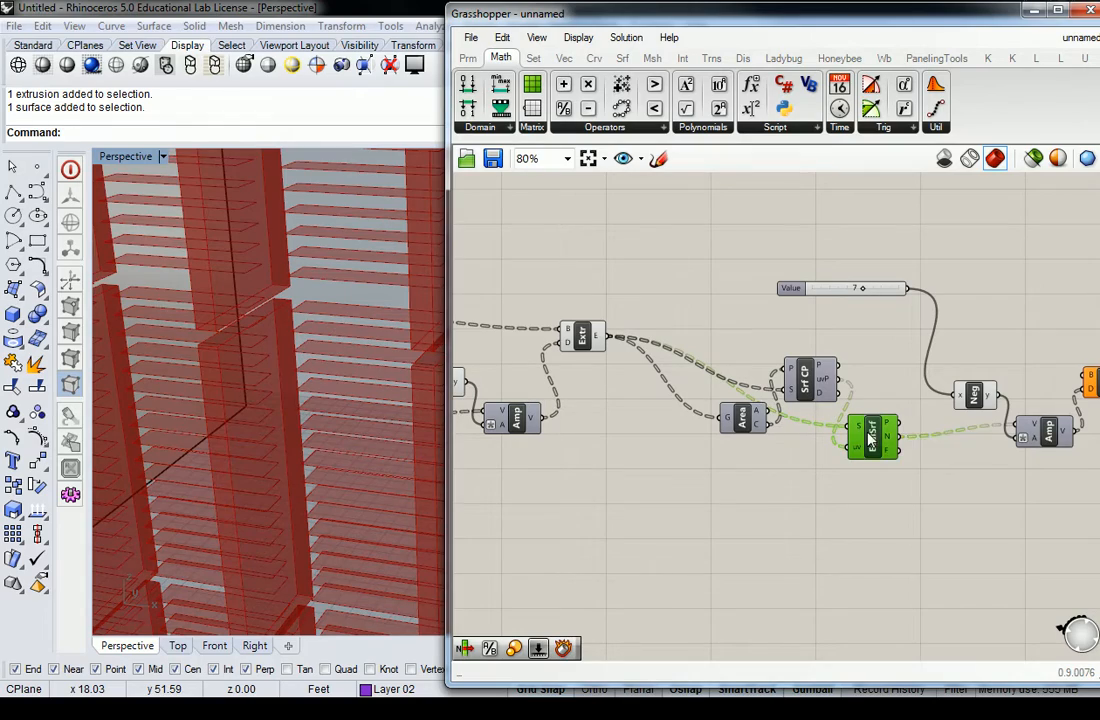
pyautogui.rightClick(873, 420)
pyautogui.click(905, 464)
pyautogui.moveTo(421, 346); pyautogui.dragTo(432, 295, button='right')
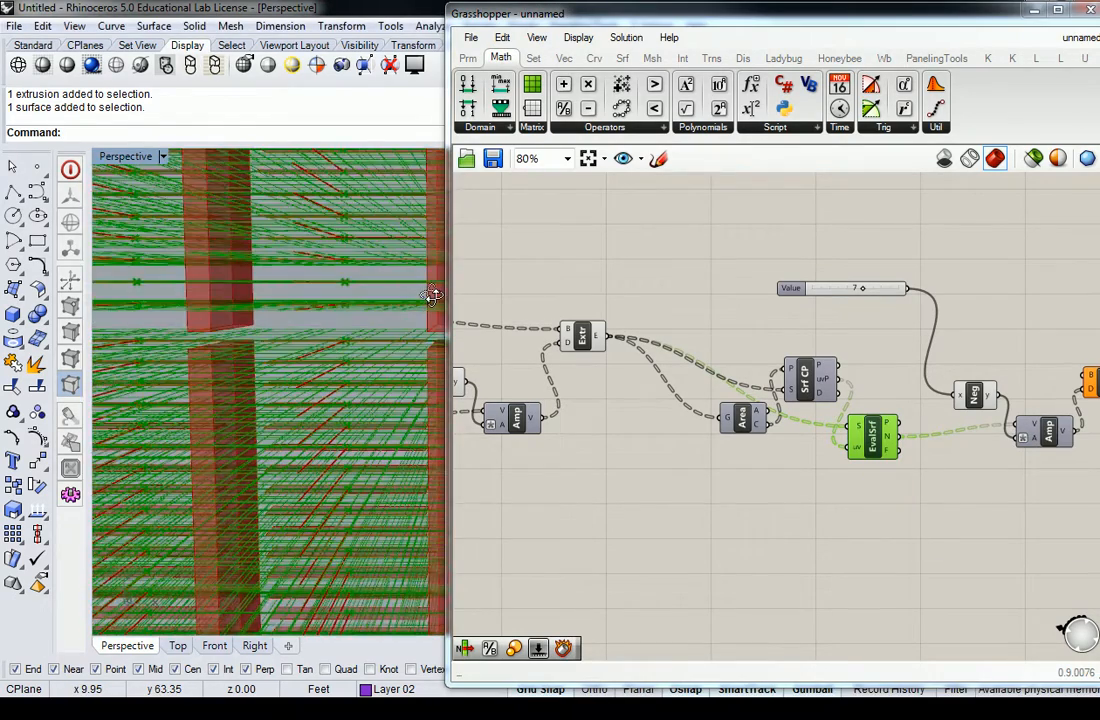
pyautogui.click(872, 437)
pyautogui.rightClick(876, 432)
pyautogui.click(906, 468)
pyautogui.click(891, 388)
# Step: Connect the original Extrude's E output to the copied Extrude's B input to give the louver surfaces thickness
pyautogui.moveTo(891, 387); pyautogui.dragTo(760, 425, button='right')
pyautogui.moveTo(519, 366); pyautogui.dragTo(557, 370, button='right')
pyautogui.moveTo(516, 382); pyautogui.dragTo(990, 424)
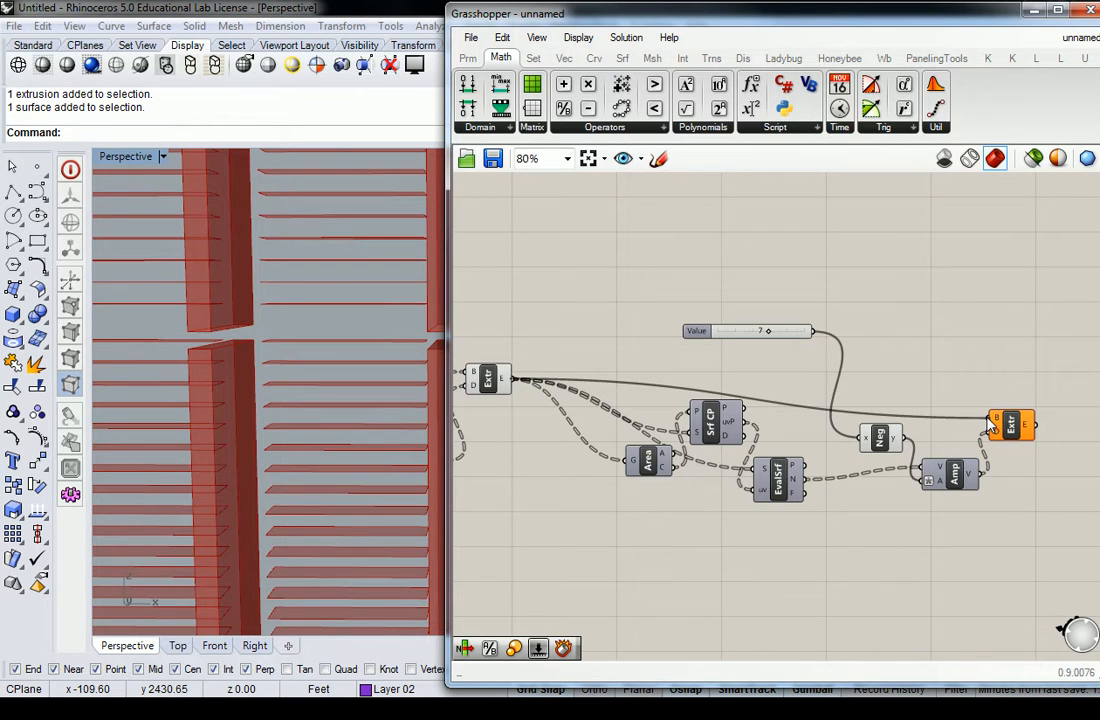
pyautogui.moveTo(273, 320); pyautogui.dragTo(300, 344, button='right')
pyautogui.scroll(3, 320, 342)
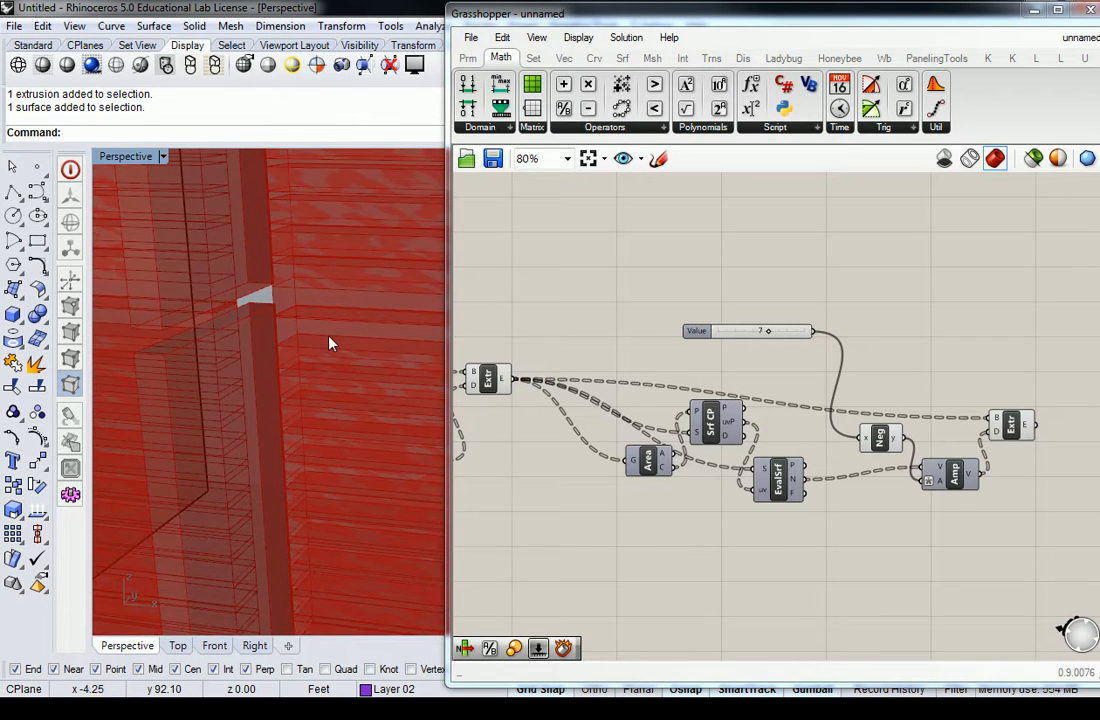
# Step: Set the copied value slider to 1 to thin the louvers and view them across several facade bays
pyautogui.moveTo(768, 334); pyautogui.dragTo(731, 337)
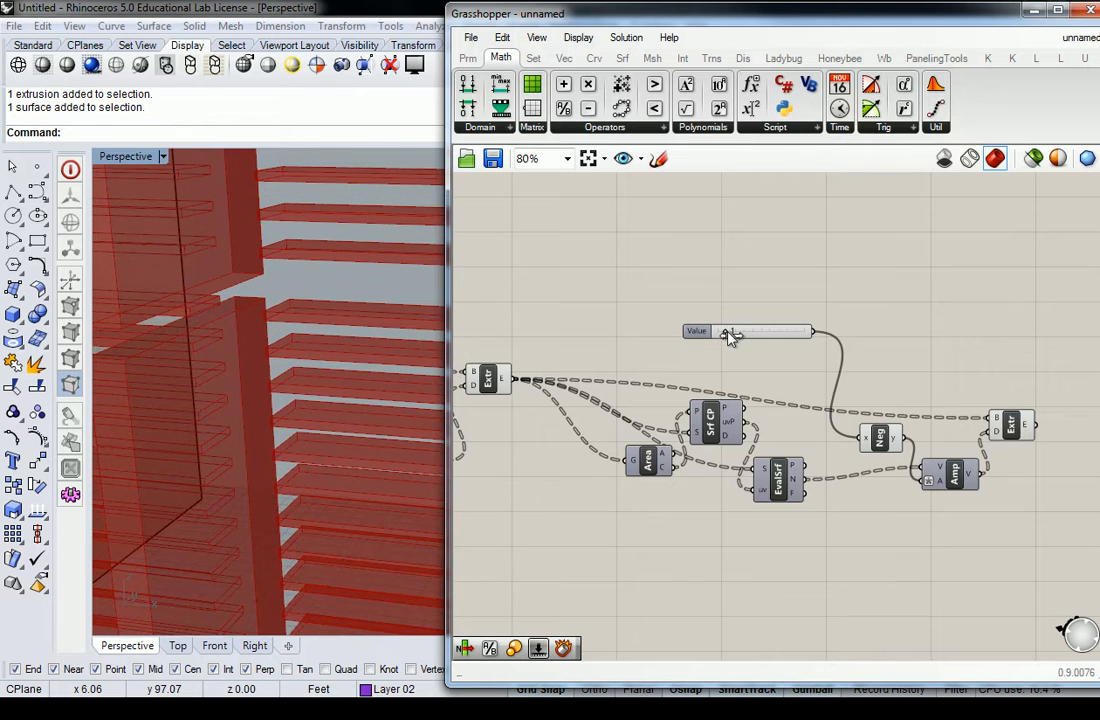
pyautogui.scroll(-5, 312, 277)
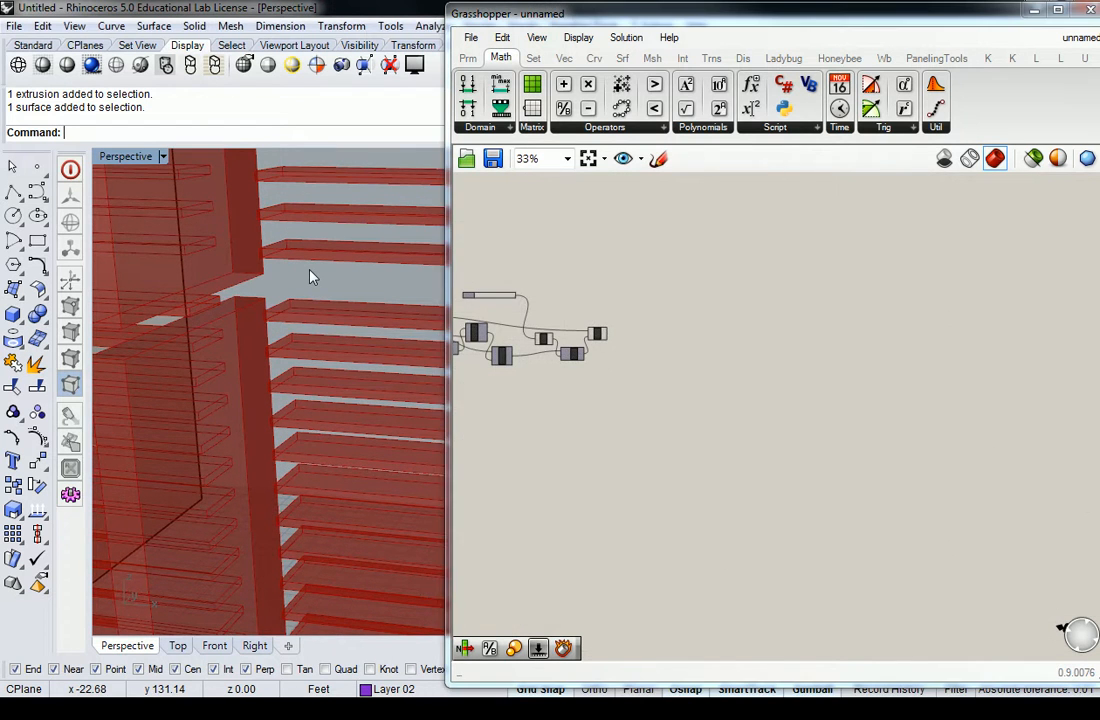
pyautogui.scroll(-5, 310, 277)
pyautogui.keyDown('shift'); pyautogui.moveTo(303, 305); pyautogui.dragTo(376, 314, button='right'); pyautogui.keyUp('shift')
pyautogui.scroll(5, 609, 295)
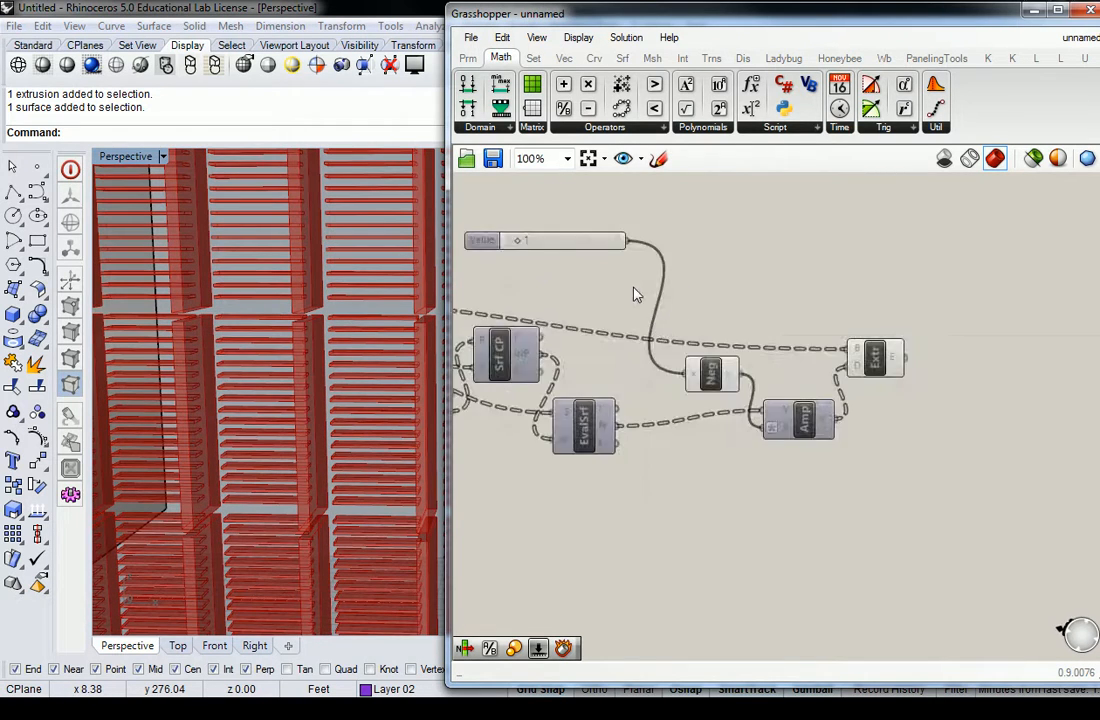
pyautogui.moveTo(836, 357); pyautogui.dragTo(850, 360, button='right')
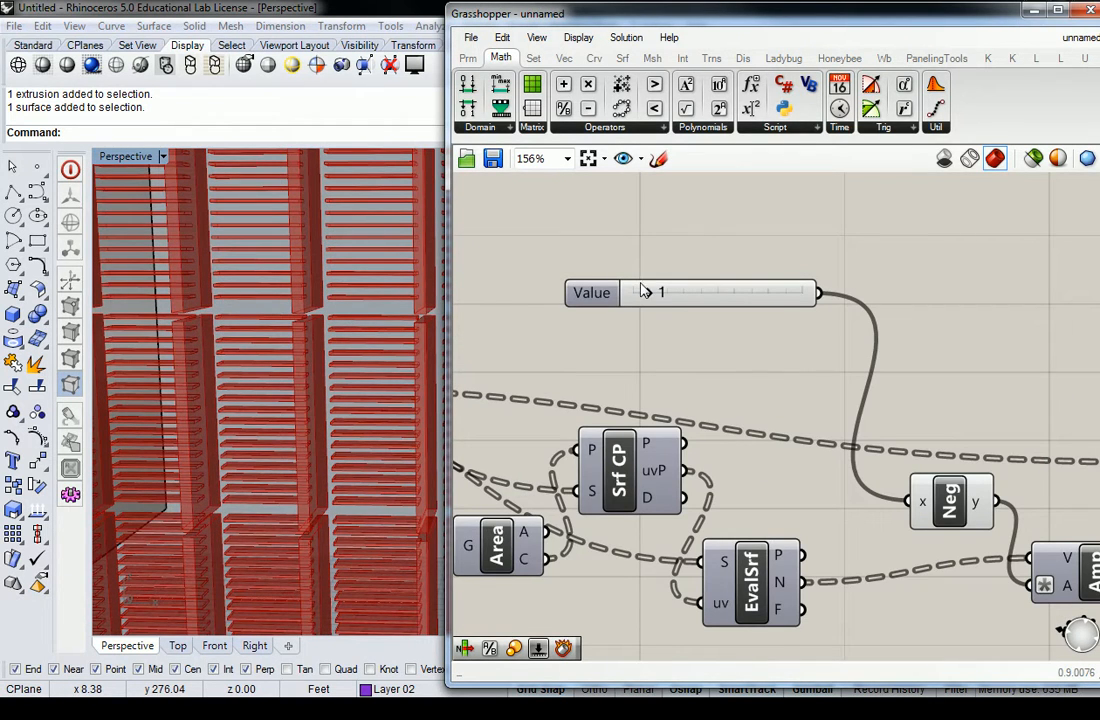
# Step: Replace the integer slider on the copied Negative's x input with a number slider ranging from 0 to 2 at 0.55
pyautogui.doubleClick(716, 347)
pyautogui.write('0<.55<2')
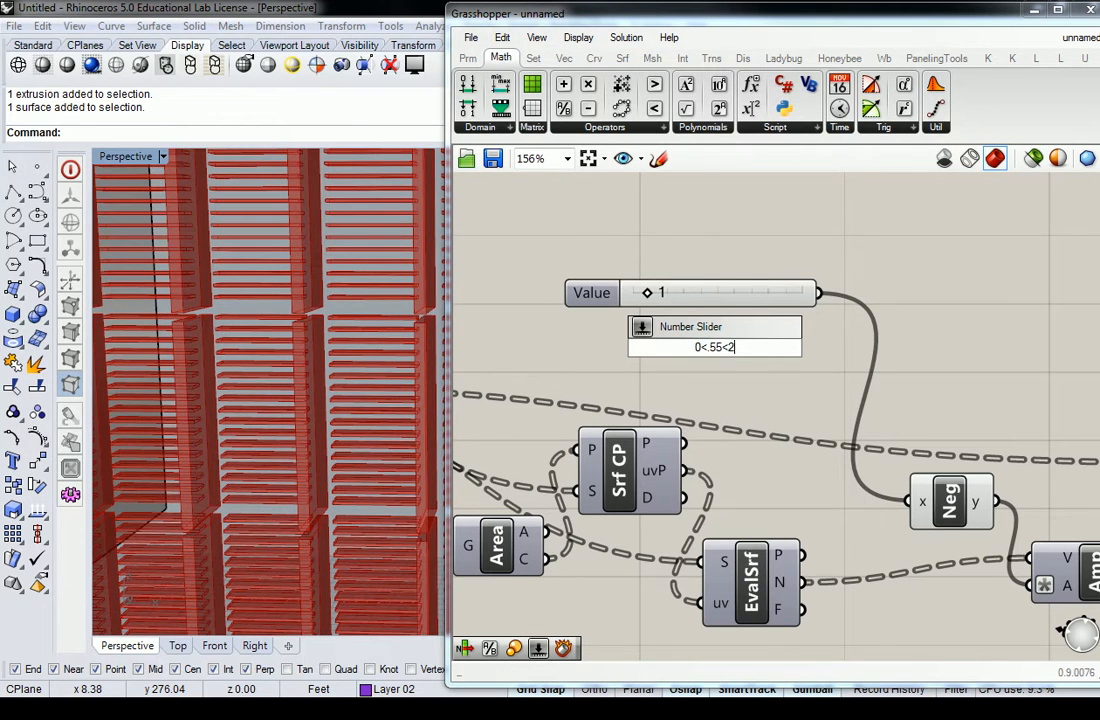
pyautogui.press('Return')
pyautogui.moveTo(828, 348); pyautogui.dragTo(910, 503)
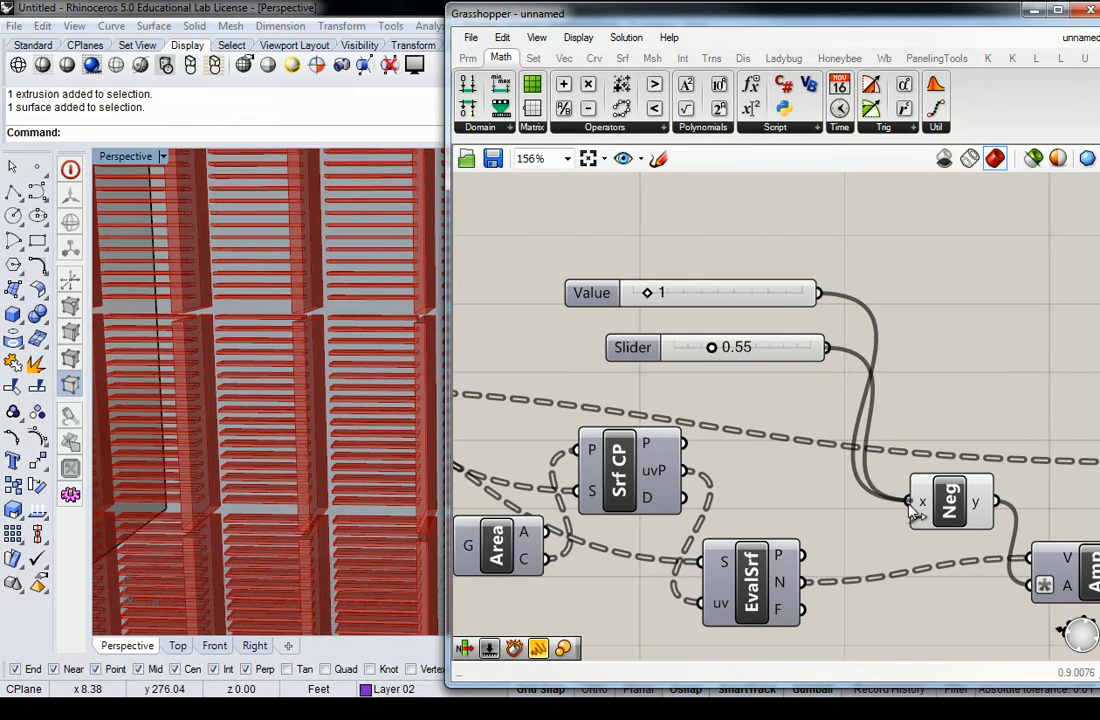
pyautogui.click(759, 292)
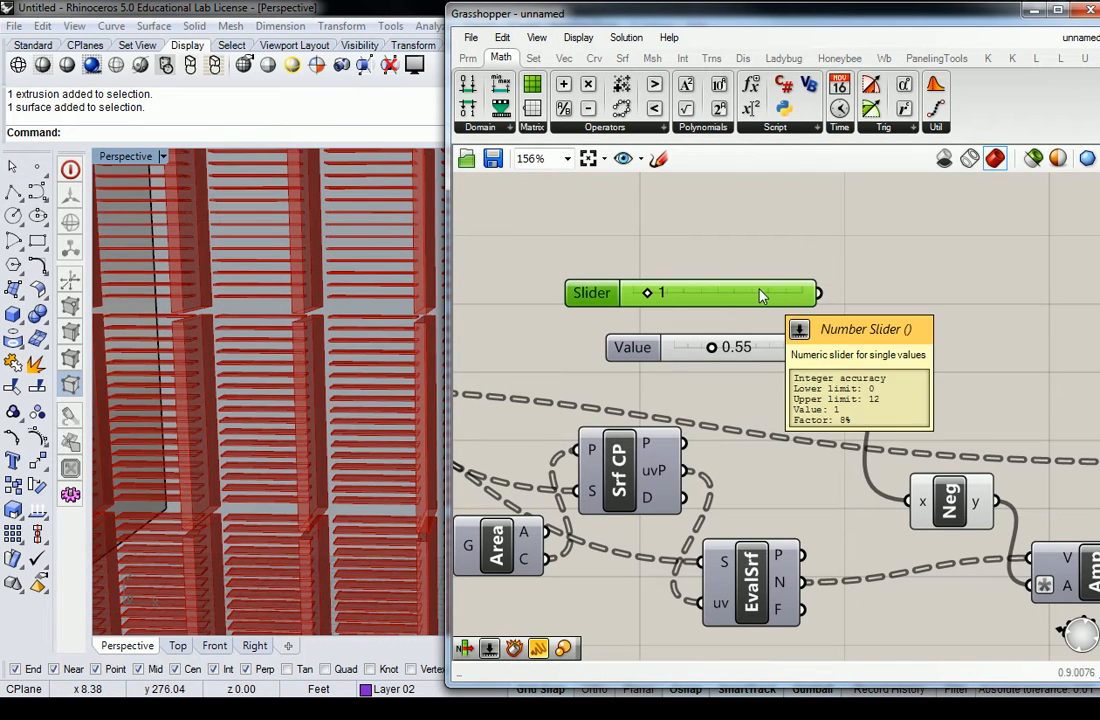
pyautogui.press('Delete')
# Step: Set the new thickness slider to 0.36 and compare the louvers up close and across several facade bays
pyautogui.scroll(6, 380, 306)
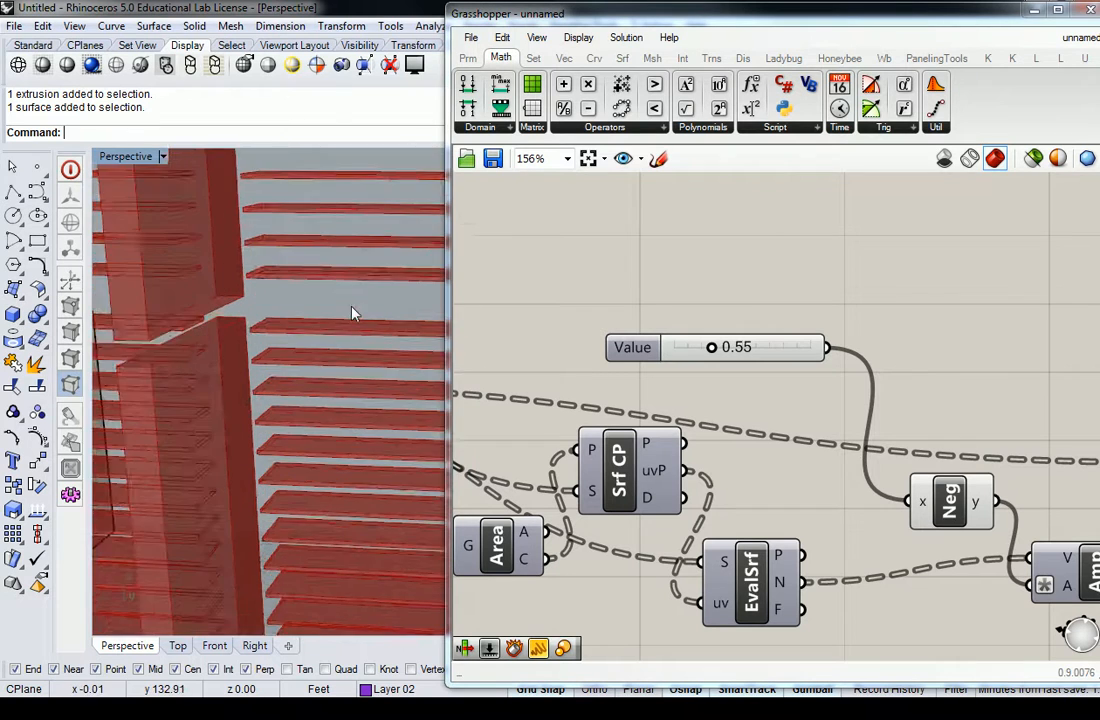
pyautogui.moveTo(711, 350); pyautogui.dragTo(698, 349)
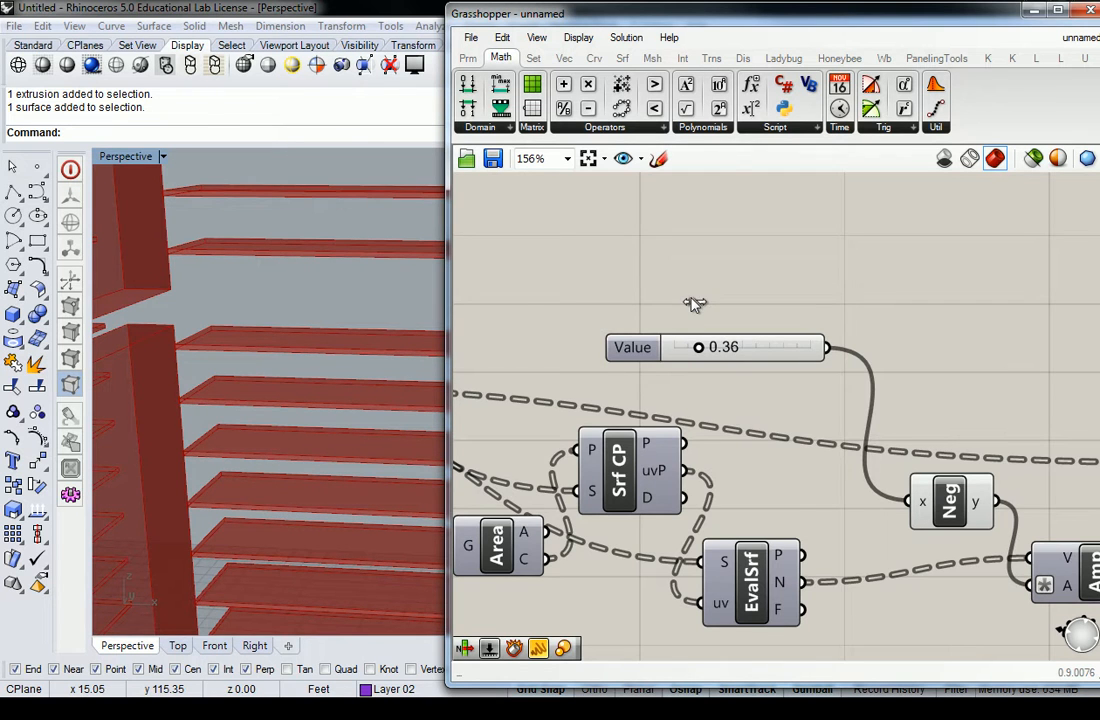
pyautogui.scroll(-3, 694, 304)
pyautogui.scroll(-2, 333, 308)
pyautogui.scroll(-5, 336, 307)
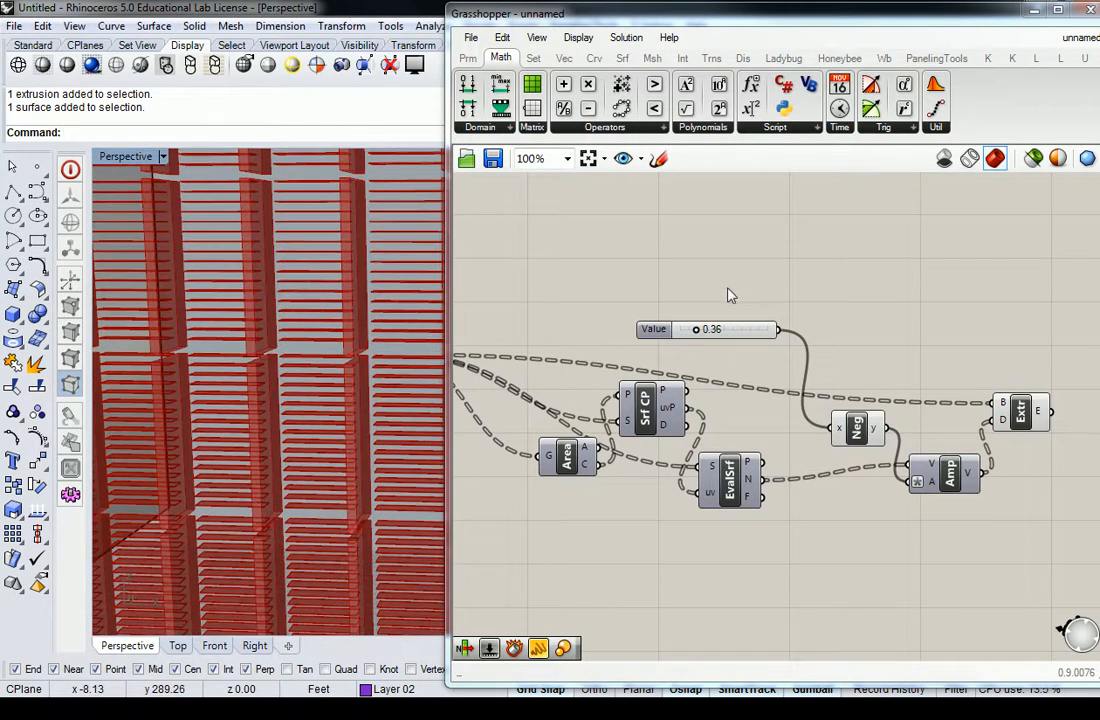
# Step: Group the copied thickness components, from Area through Extrude with their value slider, and move the group slightly higher on the canvas
pyautogui.scroll(-4, 720, 300)
pyautogui.scroll(2, 820, 282)
pyautogui.moveTo(1060, 283); pyautogui.dragTo(712, 488)
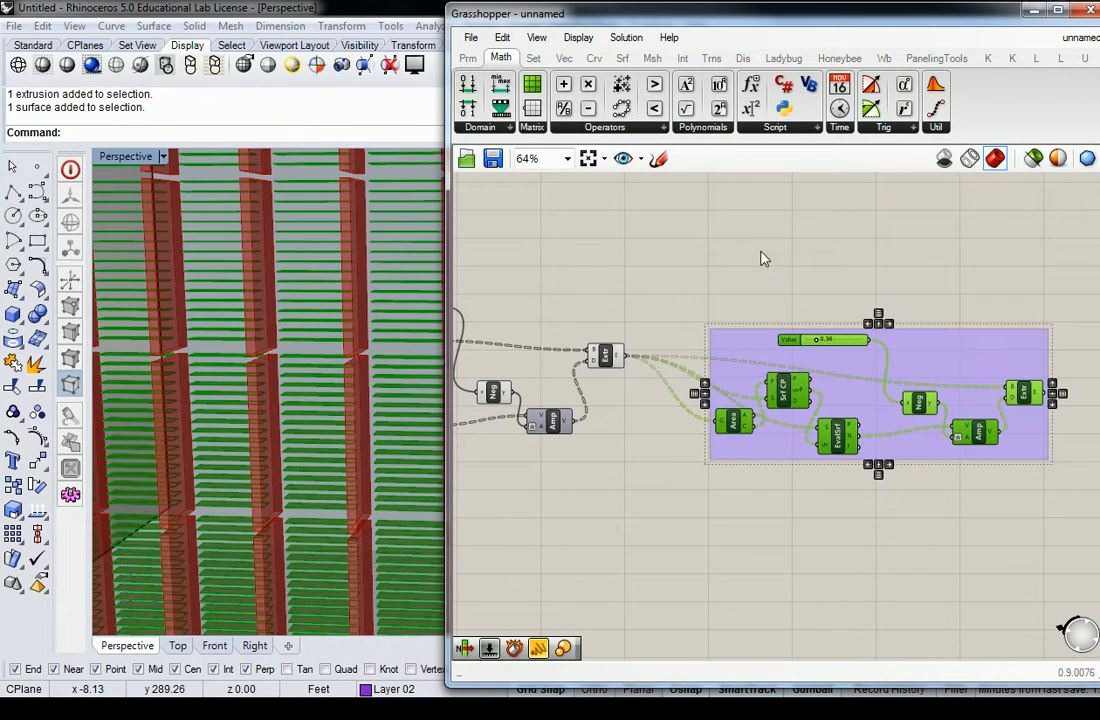
pyautogui.moveTo(948, 355); pyautogui.dragTo(959, 331, button='right')
pyautogui.moveTo(959, 331); pyautogui.dragTo(979, 287)
# Step: Group the louver depth components from Deconstruct Brep through the first louver Extrude, including the index slider and List Item
pyautogui.moveTo(545, 332); pyautogui.dragTo(794, 373, button='right')
pyautogui.click(909, 304)
pyautogui.moveTo(877, 321); pyautogui.dragTo(514, 437)
pyautogui.moveTo(514, 437); pyautogui.dragTo(683, 435, button='right')
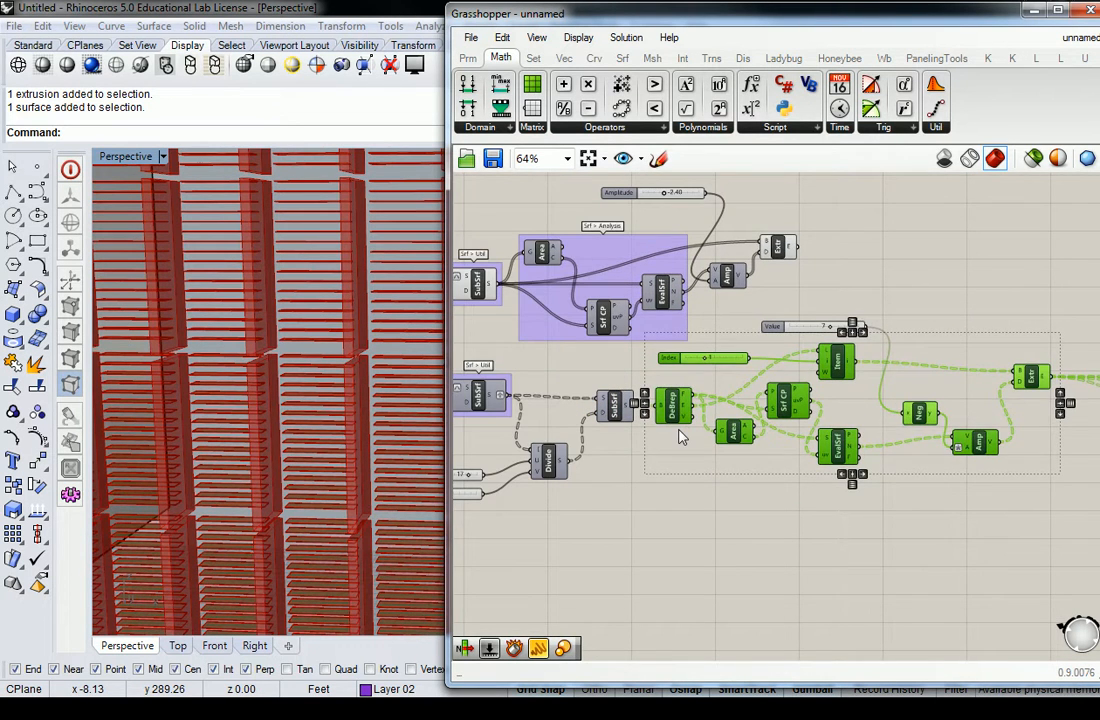
pyautogui.hotkey('ctrl', 'g')
# Step: Shift the louver depth group closer to the thickness group and realign its depth value slider above it
pyautogui.scroll(-3, 684, 494)
pyautogui.moveTo(793, 431); pyautogui.dragTo(816, 434)
pyautogui.moveTo(747, 410); pyautogui.dragTo(764, 411)
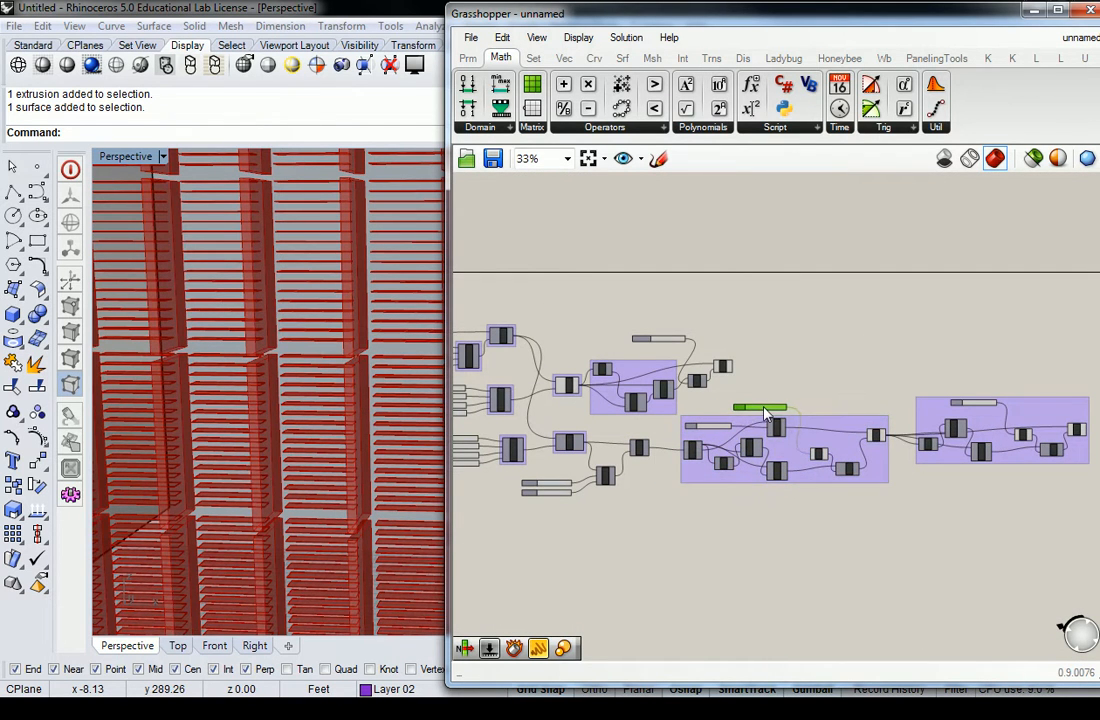
# Step: Examine the louvers from a slightly rotated view and review the layout of the complete facade definition
pyautogui.moveTo(920, 405); pyautogui.dragTo(812, 407, button='right')
pyautogui.scroll(3, 821, 419)
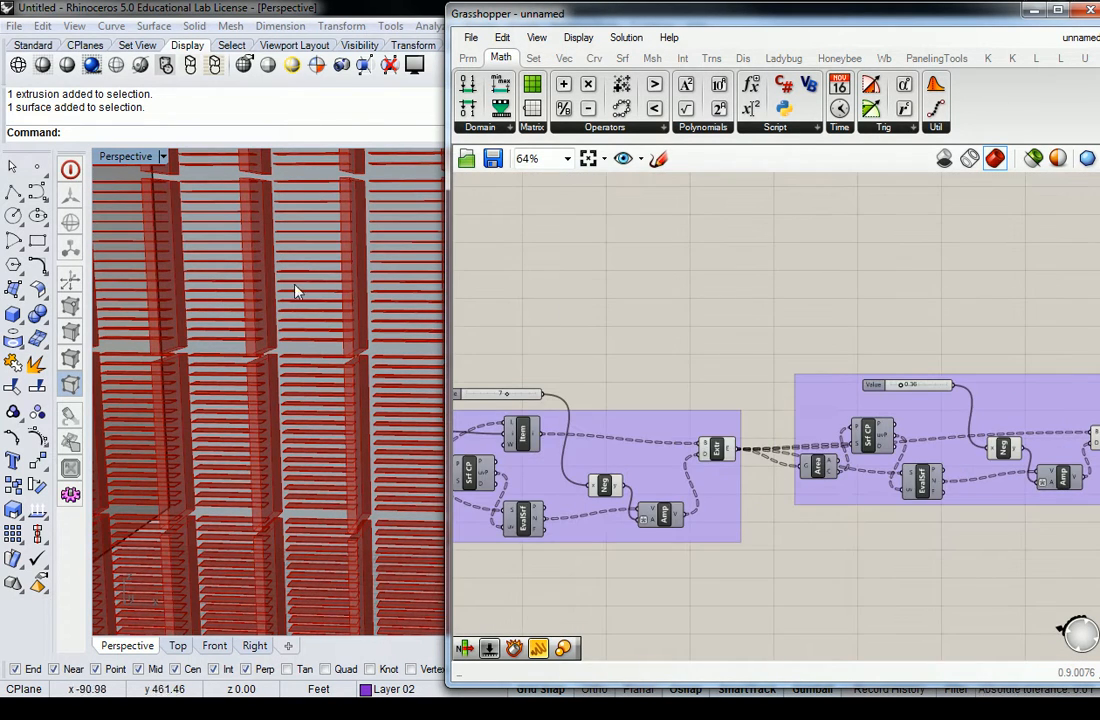
pyautogui.moveTo(295, 293); pyautogui.dragTo(400, 278, button='right')
pyautogui.moveTo(287, 280); pyautogui.dragTo(250, 282, button='right')
pyautogui.scroll(-4, 876, 317)
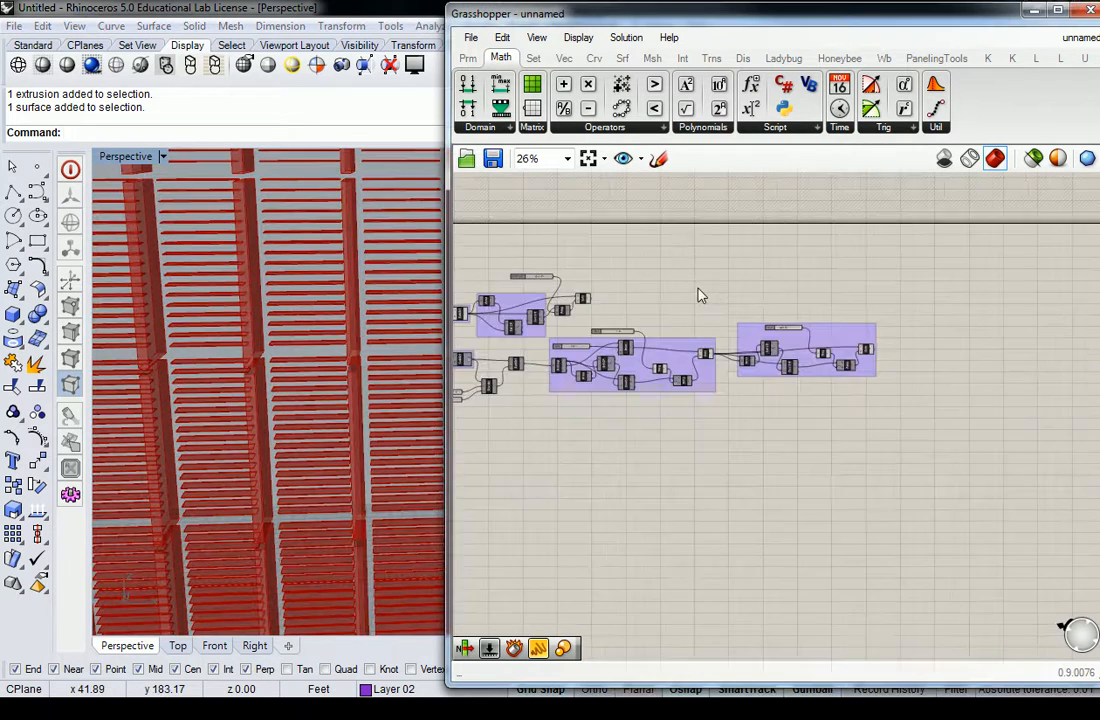
pyautogui.scroll(2, 852, 312)
pyautogui.moveTo(852, 312); pyautogui.dragTo(840, 282, button='right')
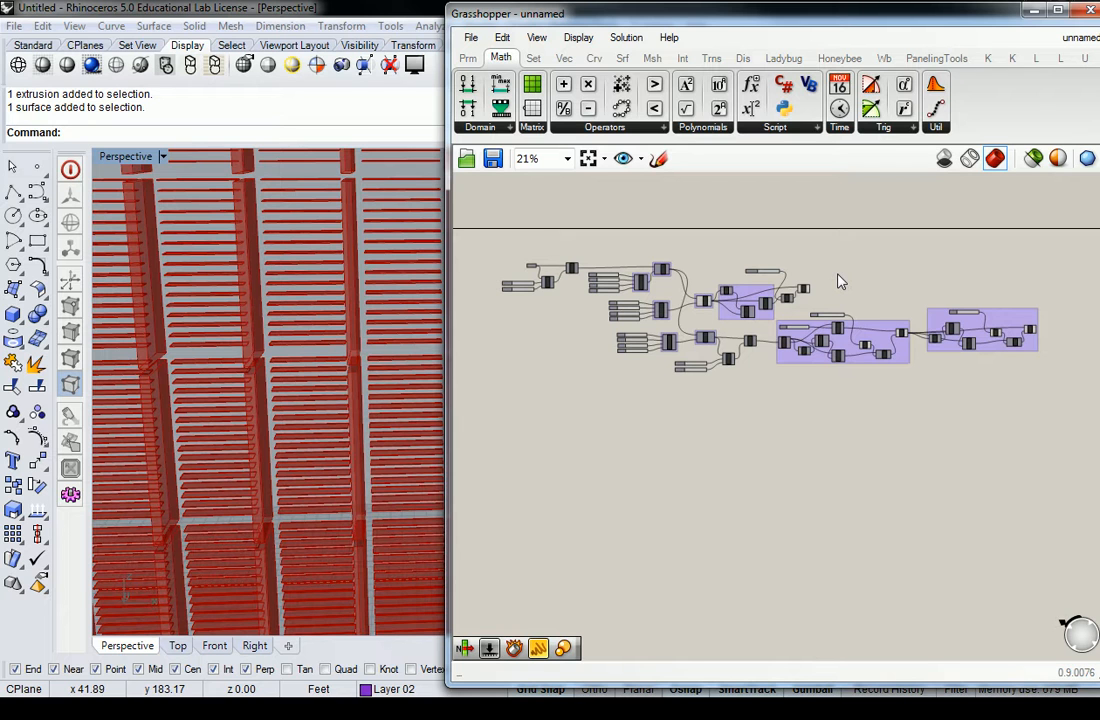
# Step: Rearrange the thickness group by moving Surface CP below Evaluate Surface and lowering the Area component slightly
pyautogui.scroll(5, 842, 280)
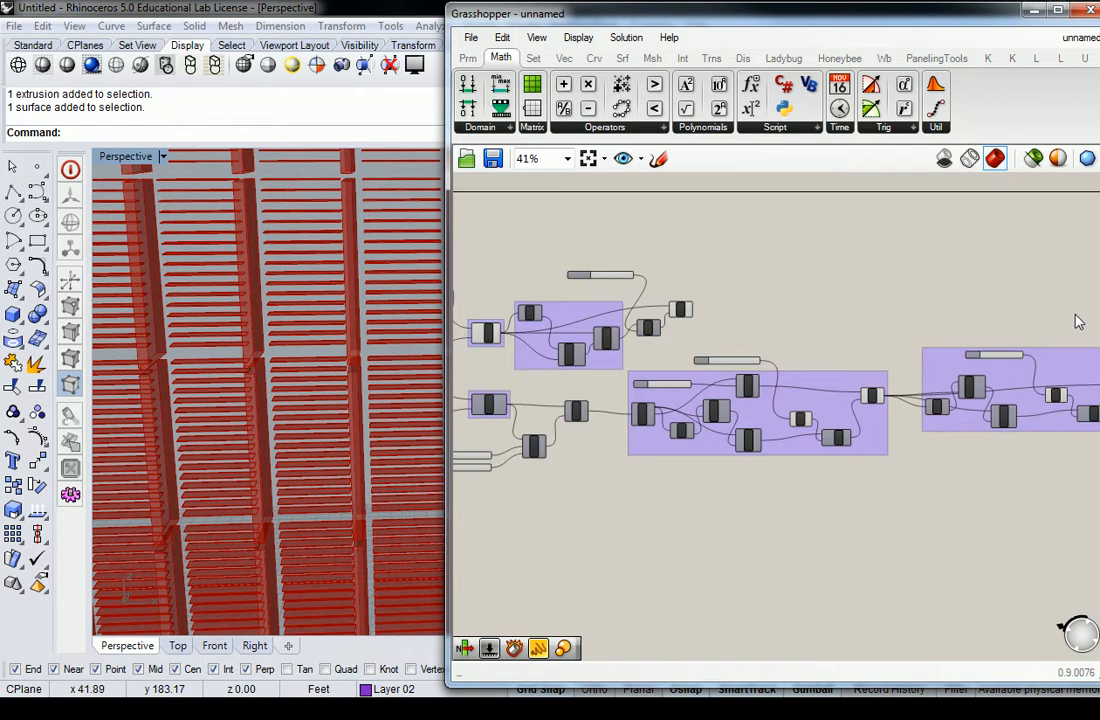
pyautogui.scroll(-1, 950, 265)
pyautogui.moveTo(888, 333); pyautogui.dragTo(900, 269, button='right')
pyautogui.click(735, 370)
pyautogui.moveTo(738, 375); pyautogui.dragTo(728, 477)
pyautogui.moveTo(662, 414); pyautogui.dragTo(660, 434)
pyautogui.moveTo(718, 480); pyautogui.dragTo(726, 496)
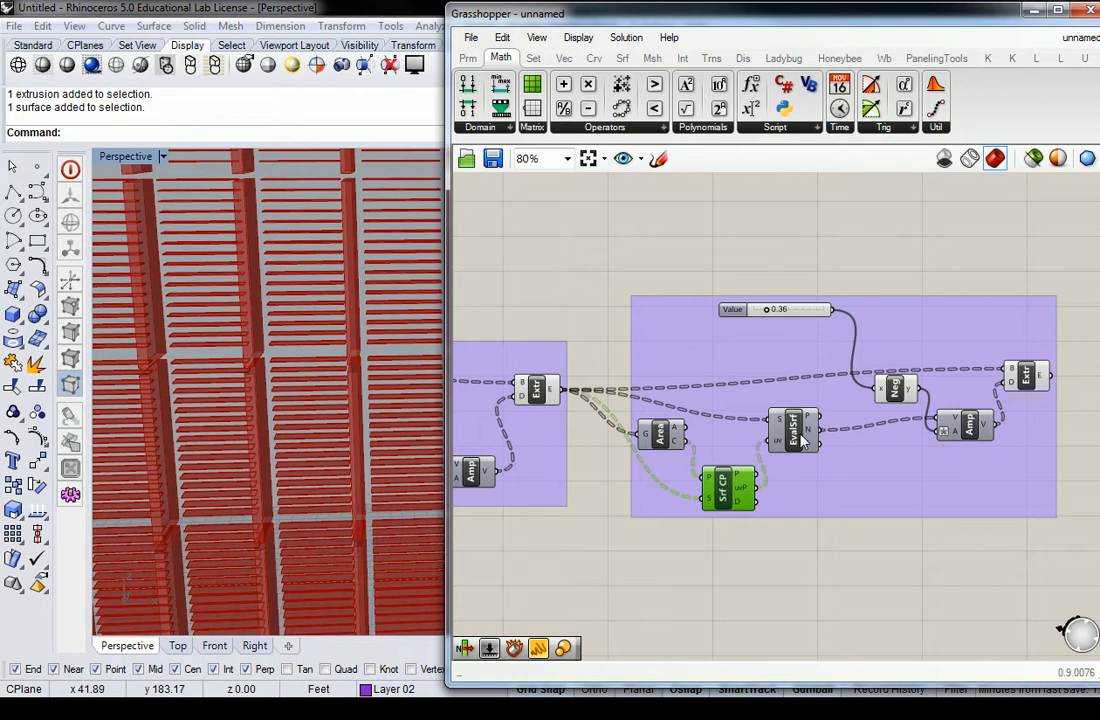